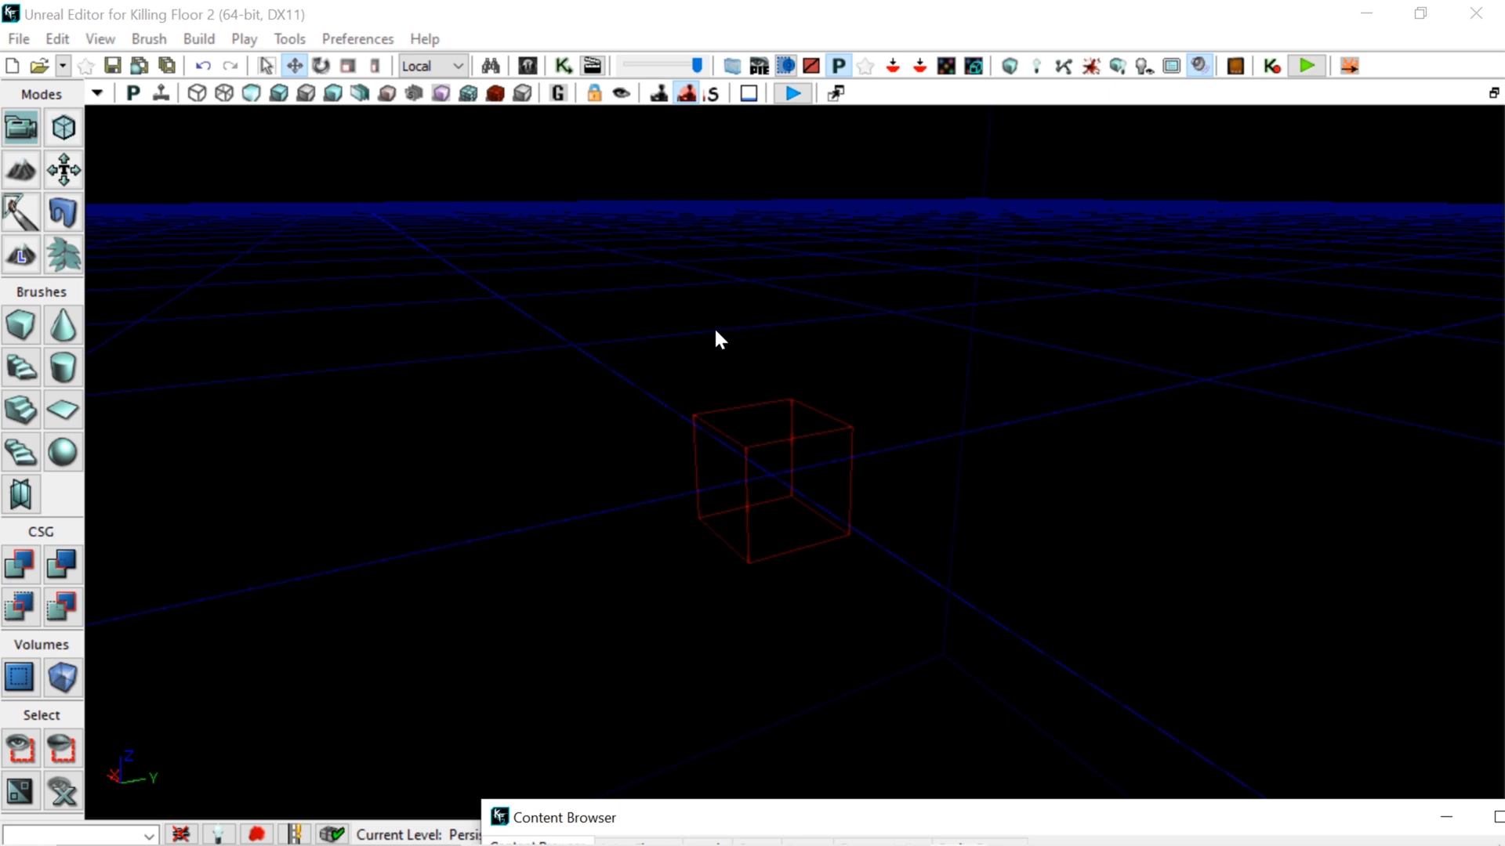
# Switch to Steam and browse the local files of Killing Floor 2 - SDK from its properties
pyautogui.click(685, 95)
pyautogui.click(1367, 12)
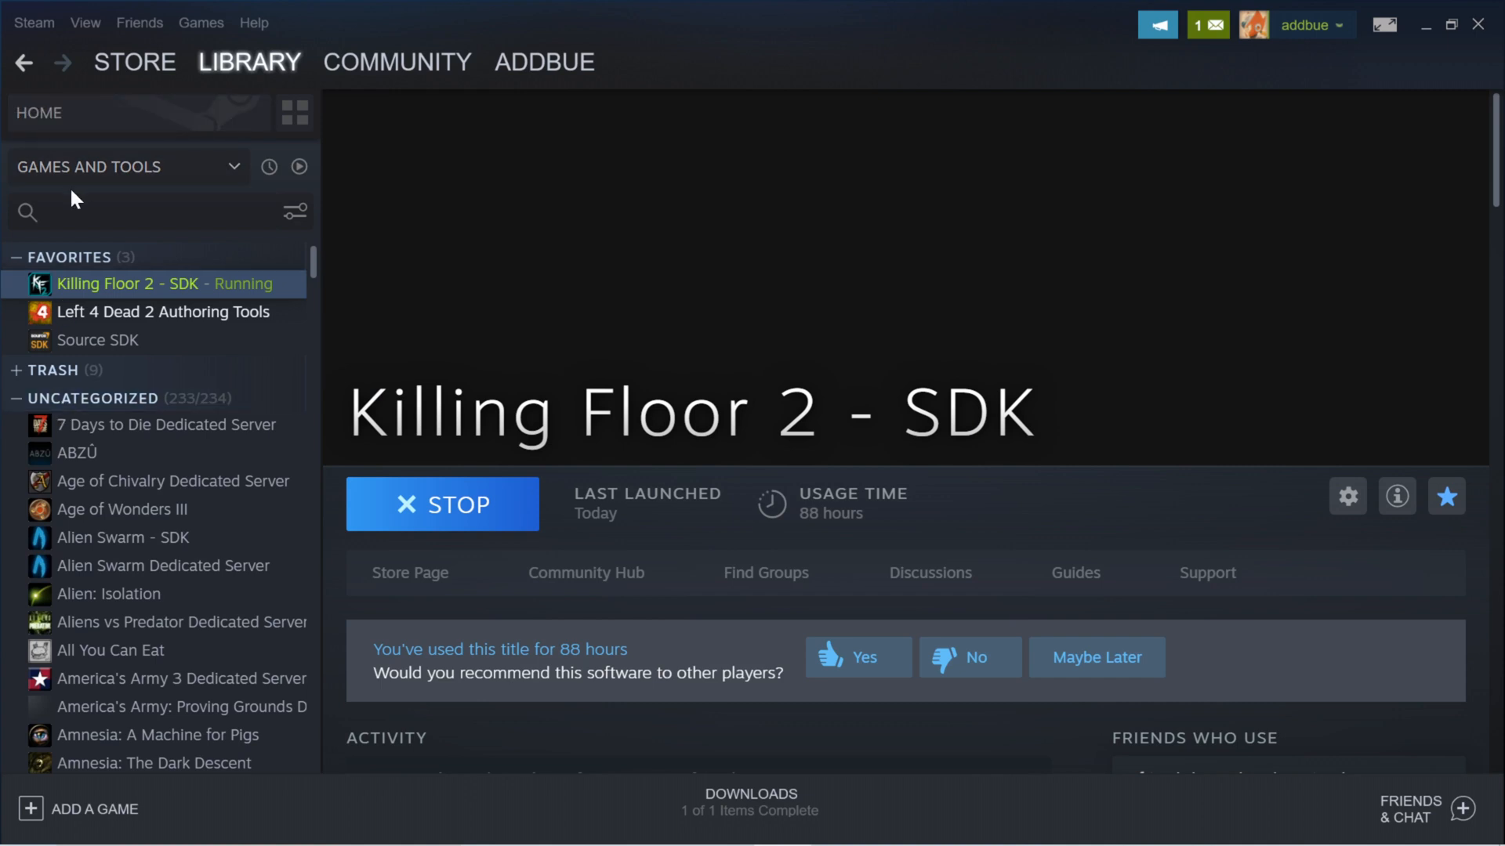
pyautogui.rightClick(109, 289)
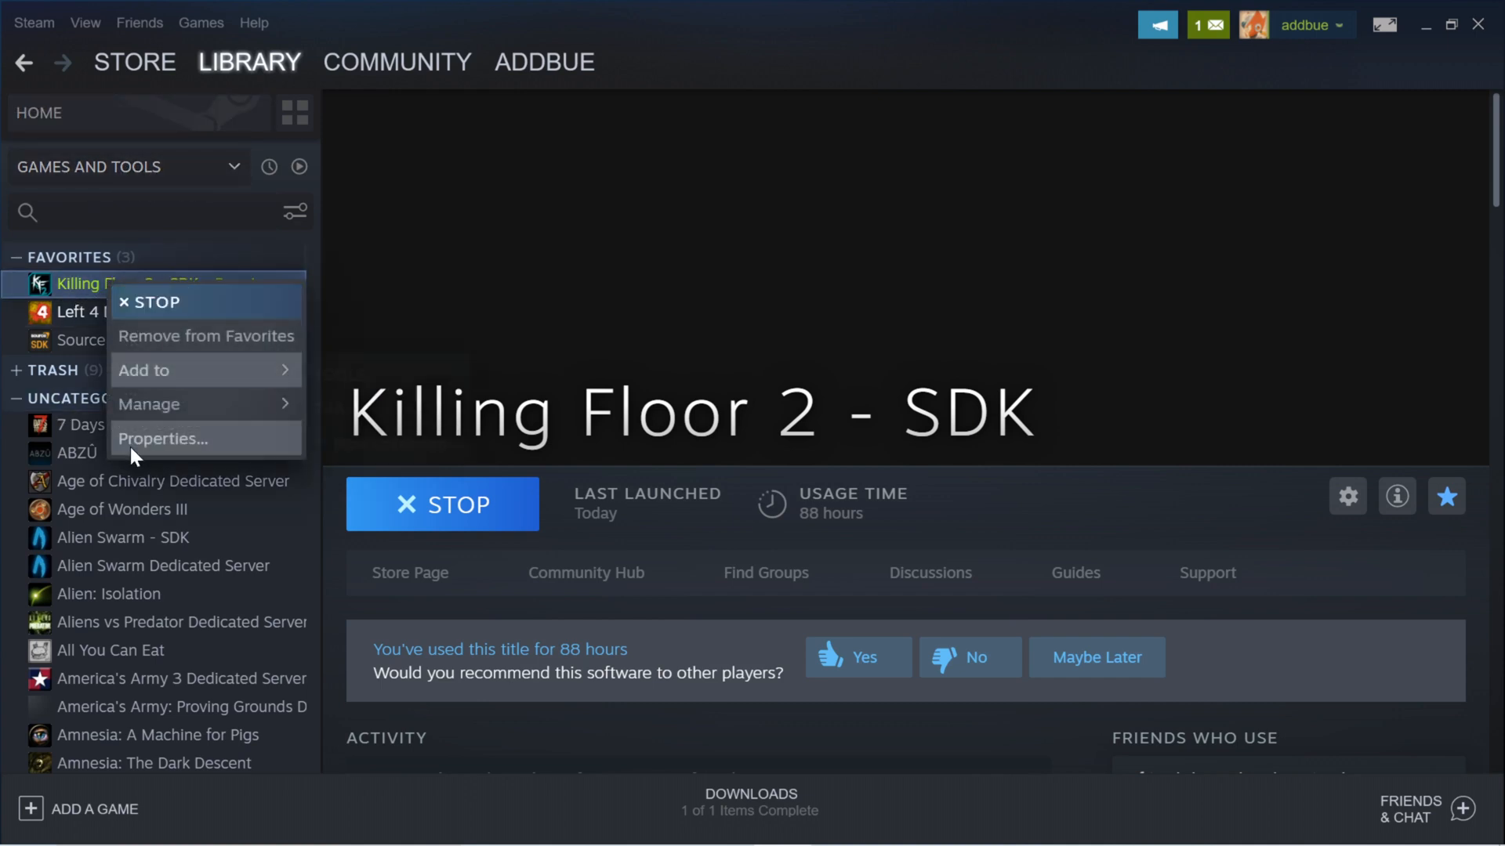
pyautogui.click(152, 441)
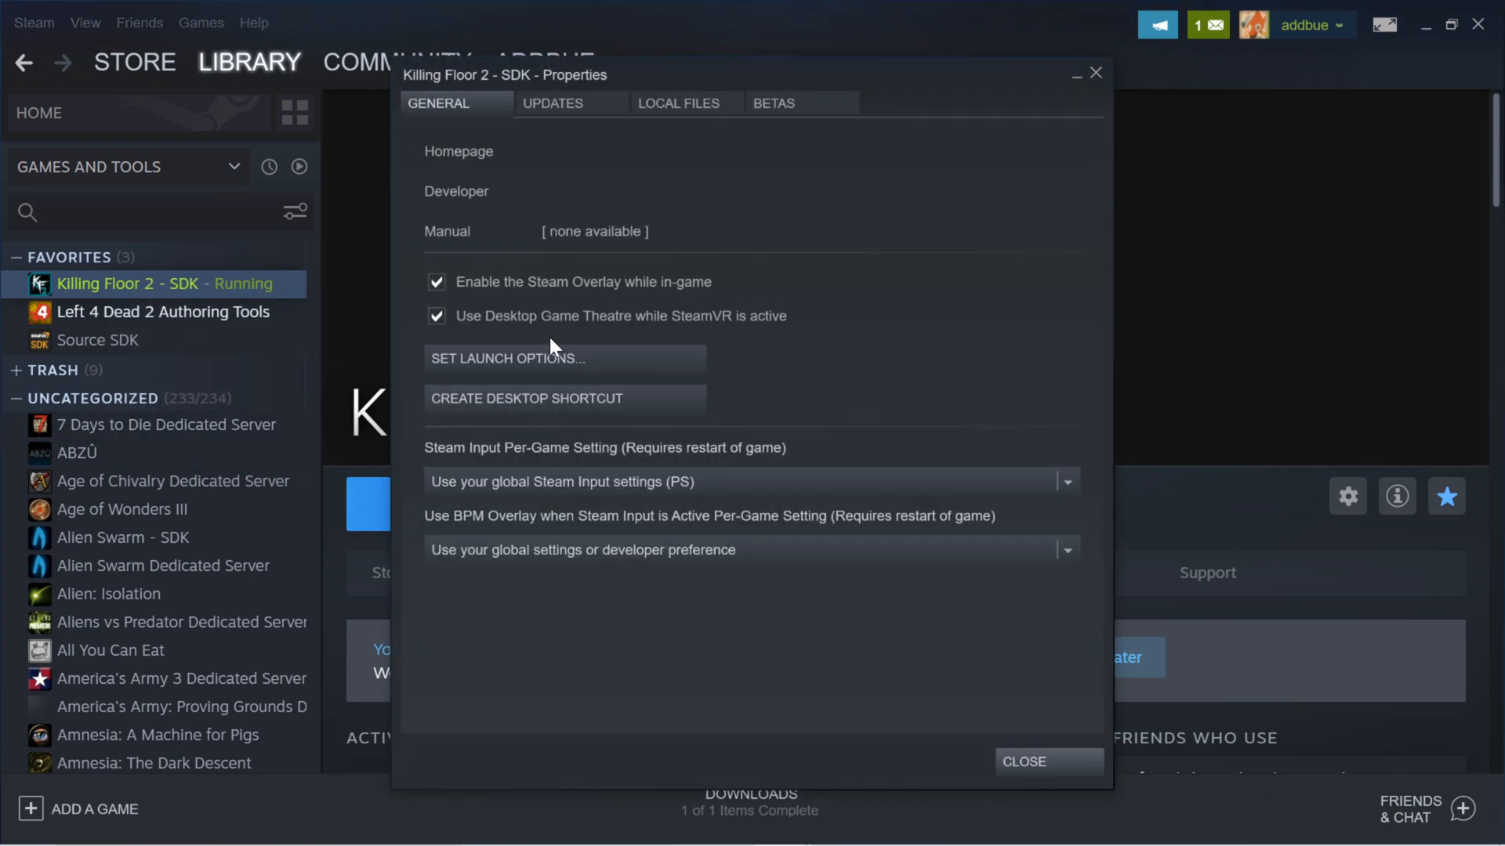
pyautogui.click(673, 108)
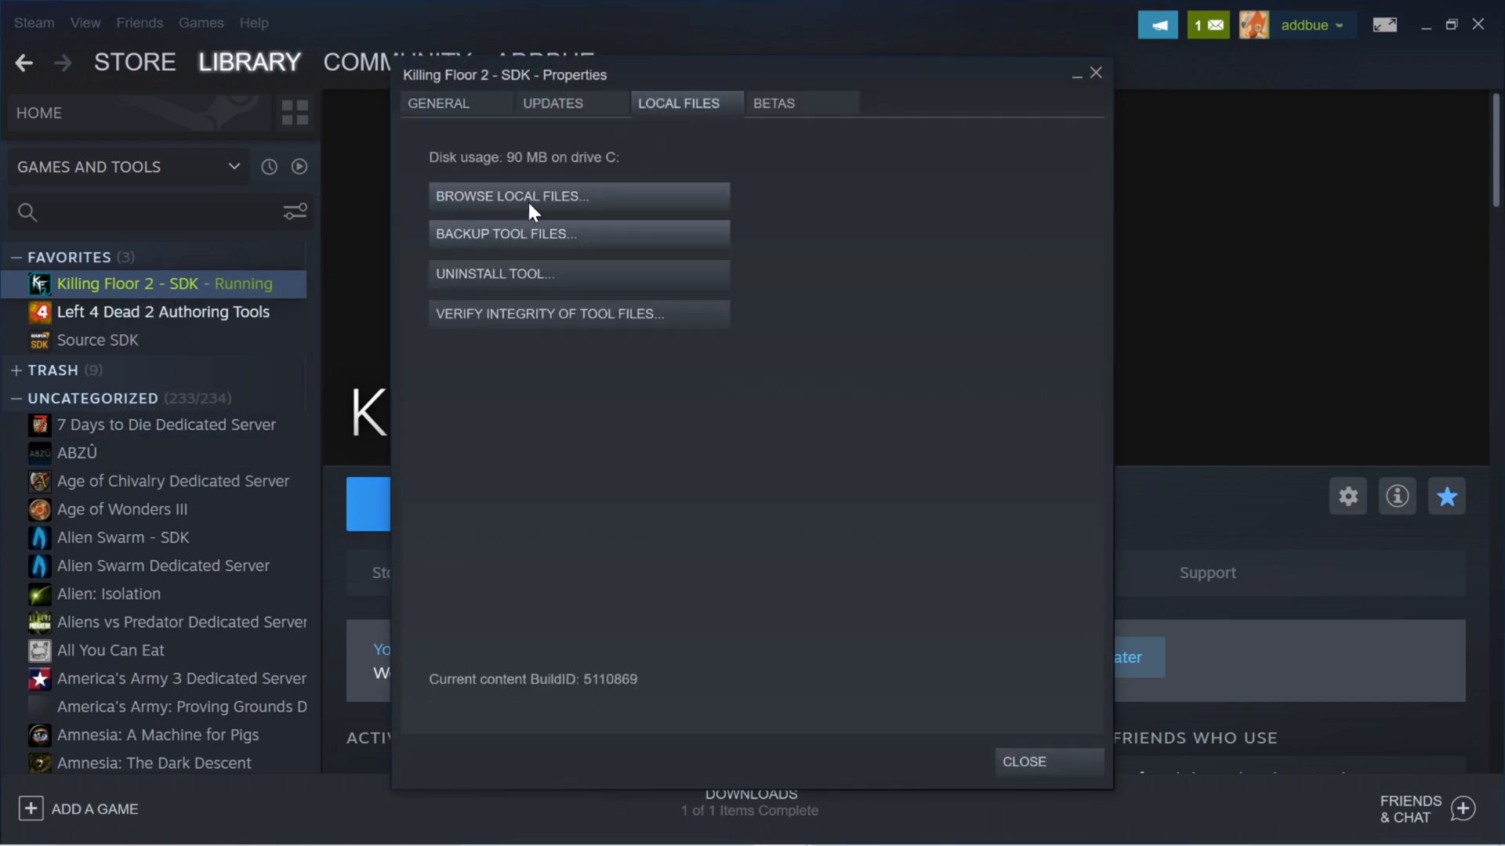
pyautogui.click(498, 200)
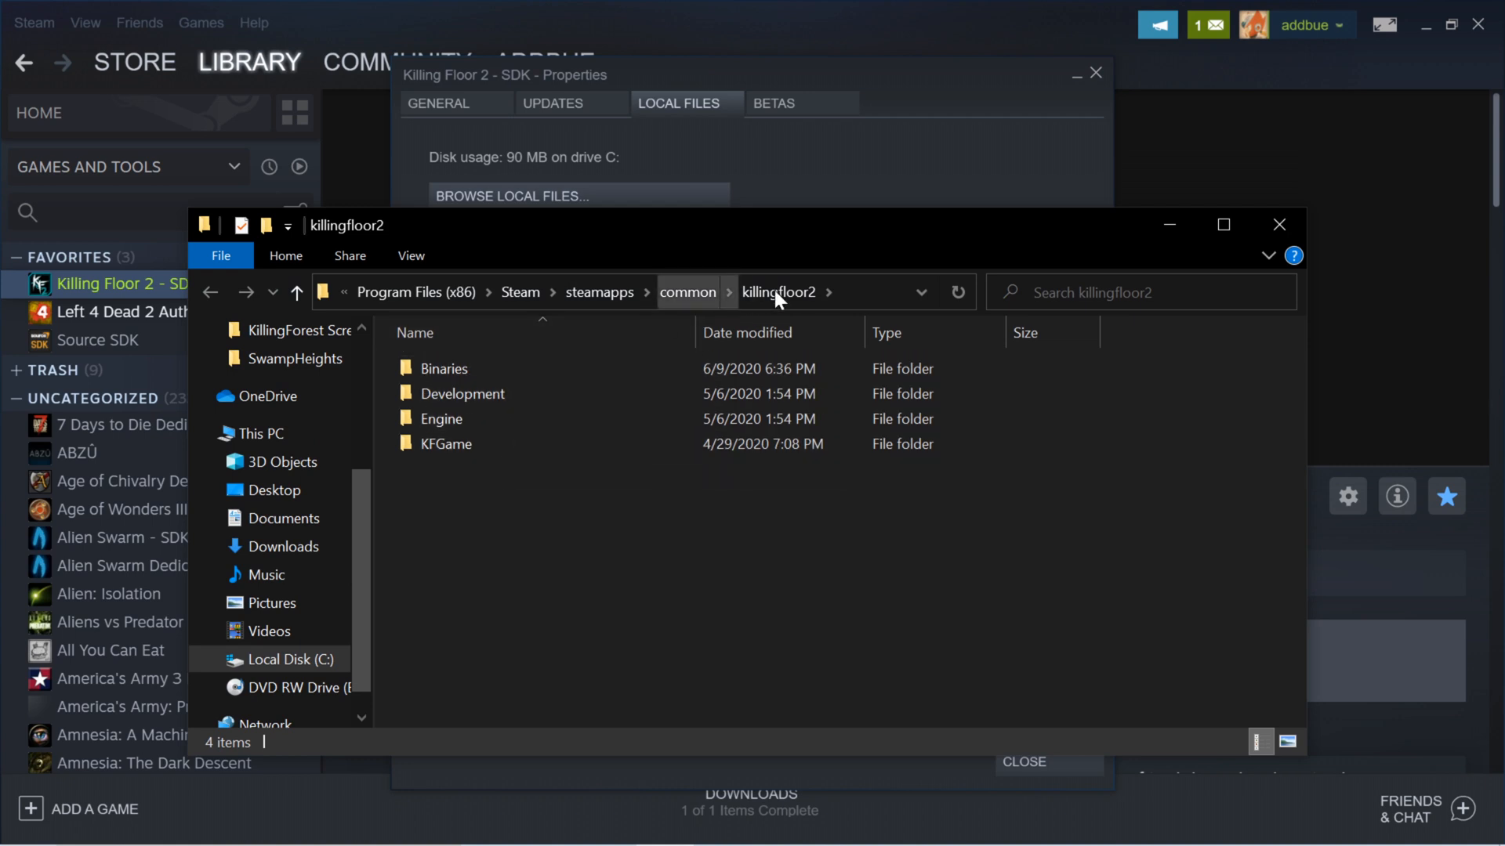
# Search the killingfloor2 folder for "exe" and open the file location of the KFEditor application
pyautogui.doubleClick(448, 441)
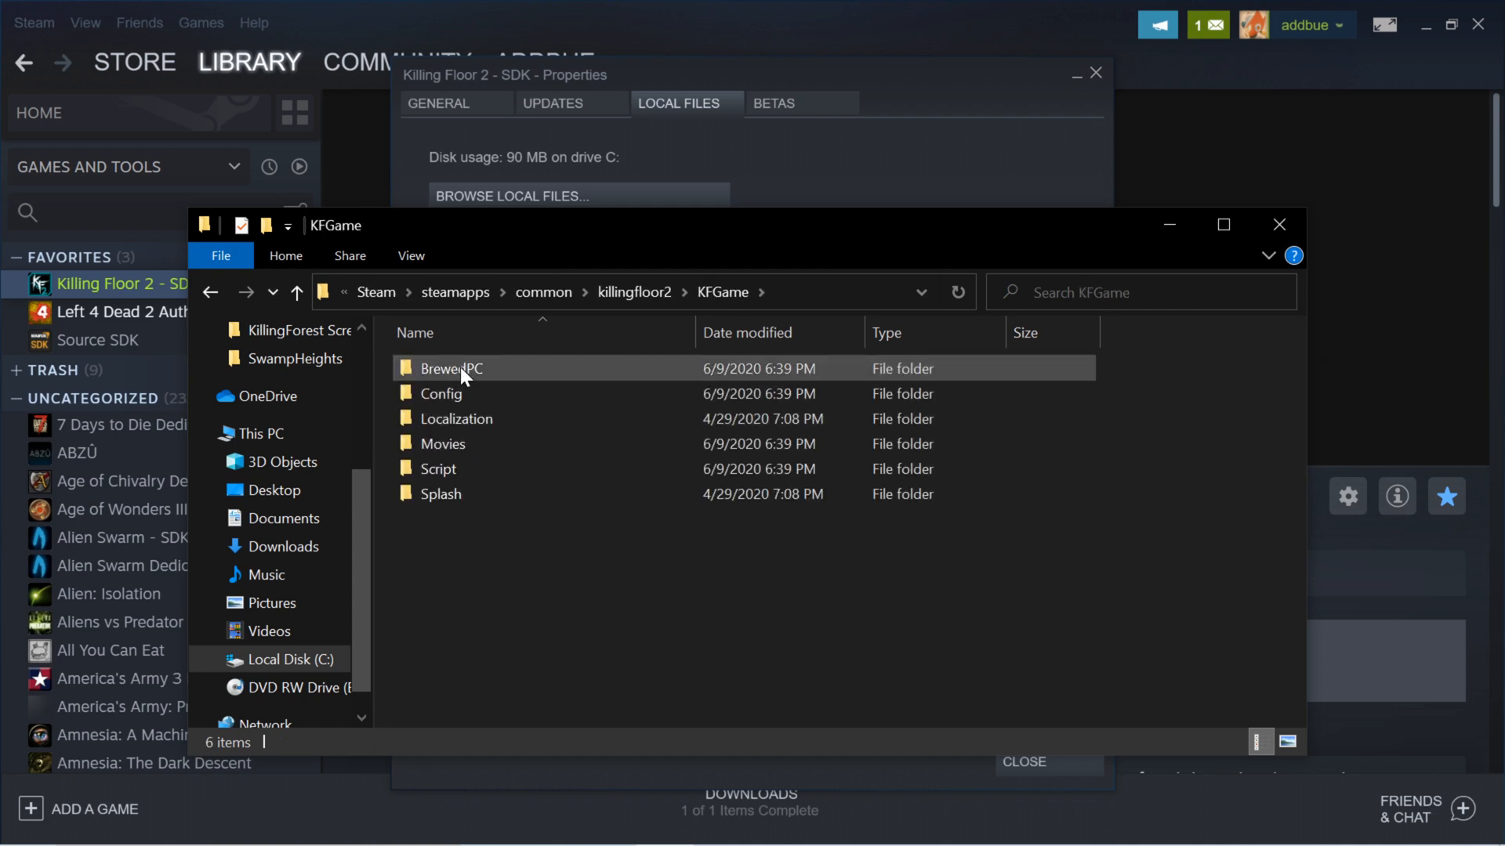
pyautogui.click(636, 293)
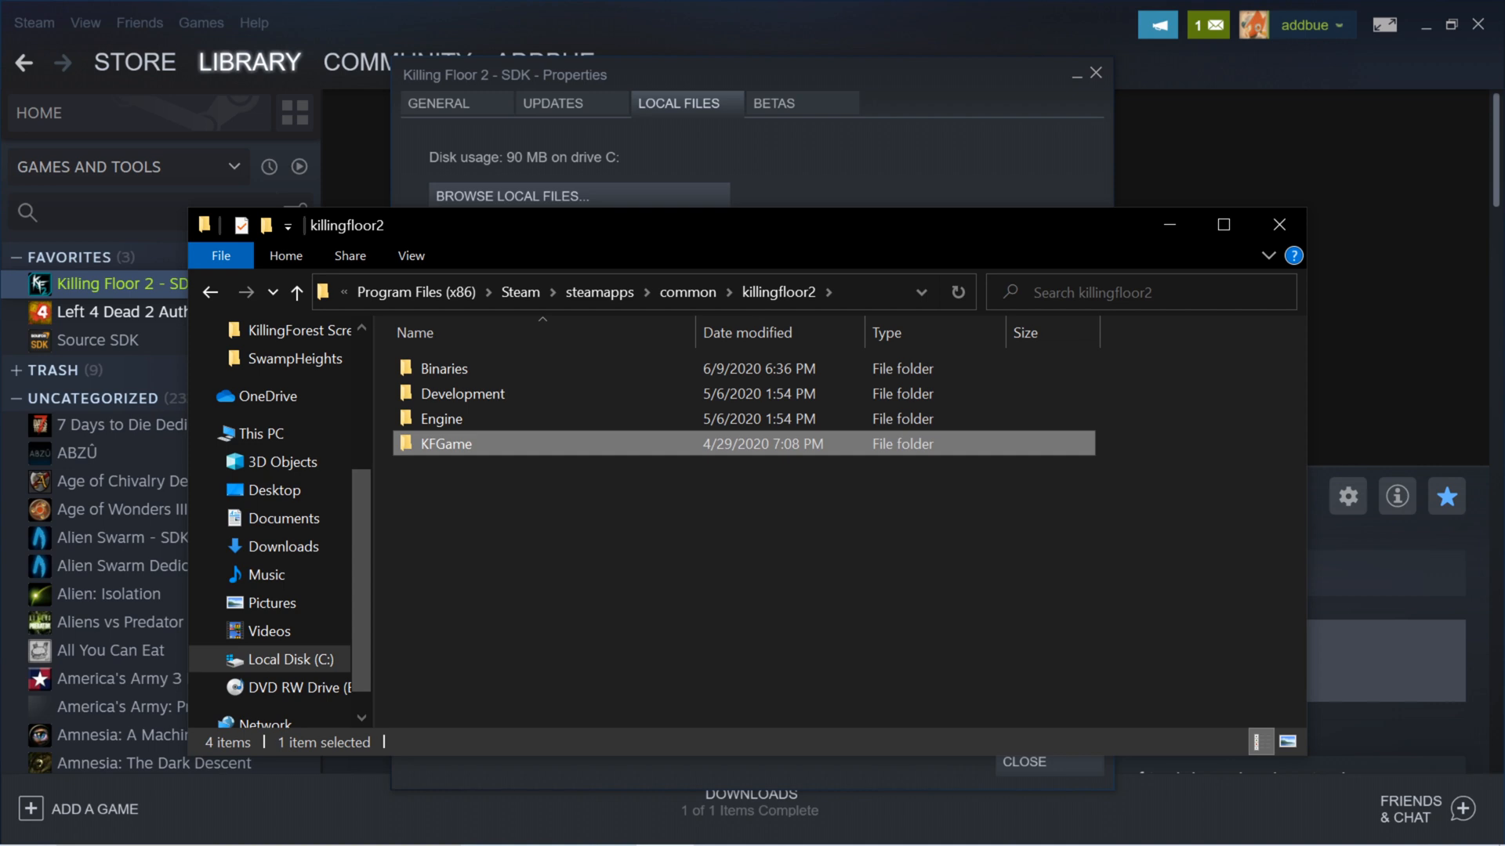
pyautogui.click(1123, 295)
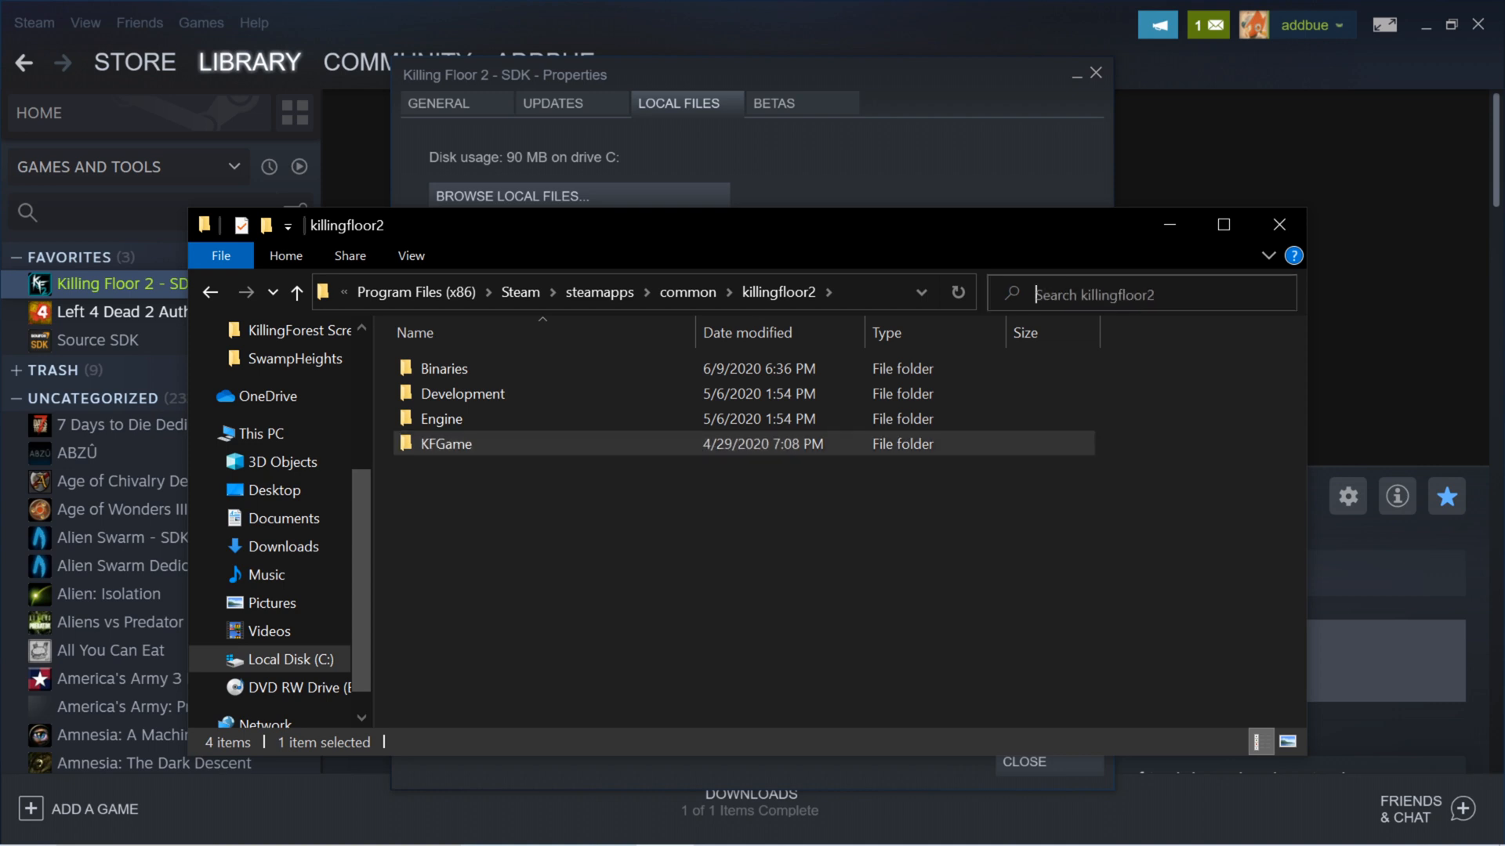
pyautogui.write('exe')
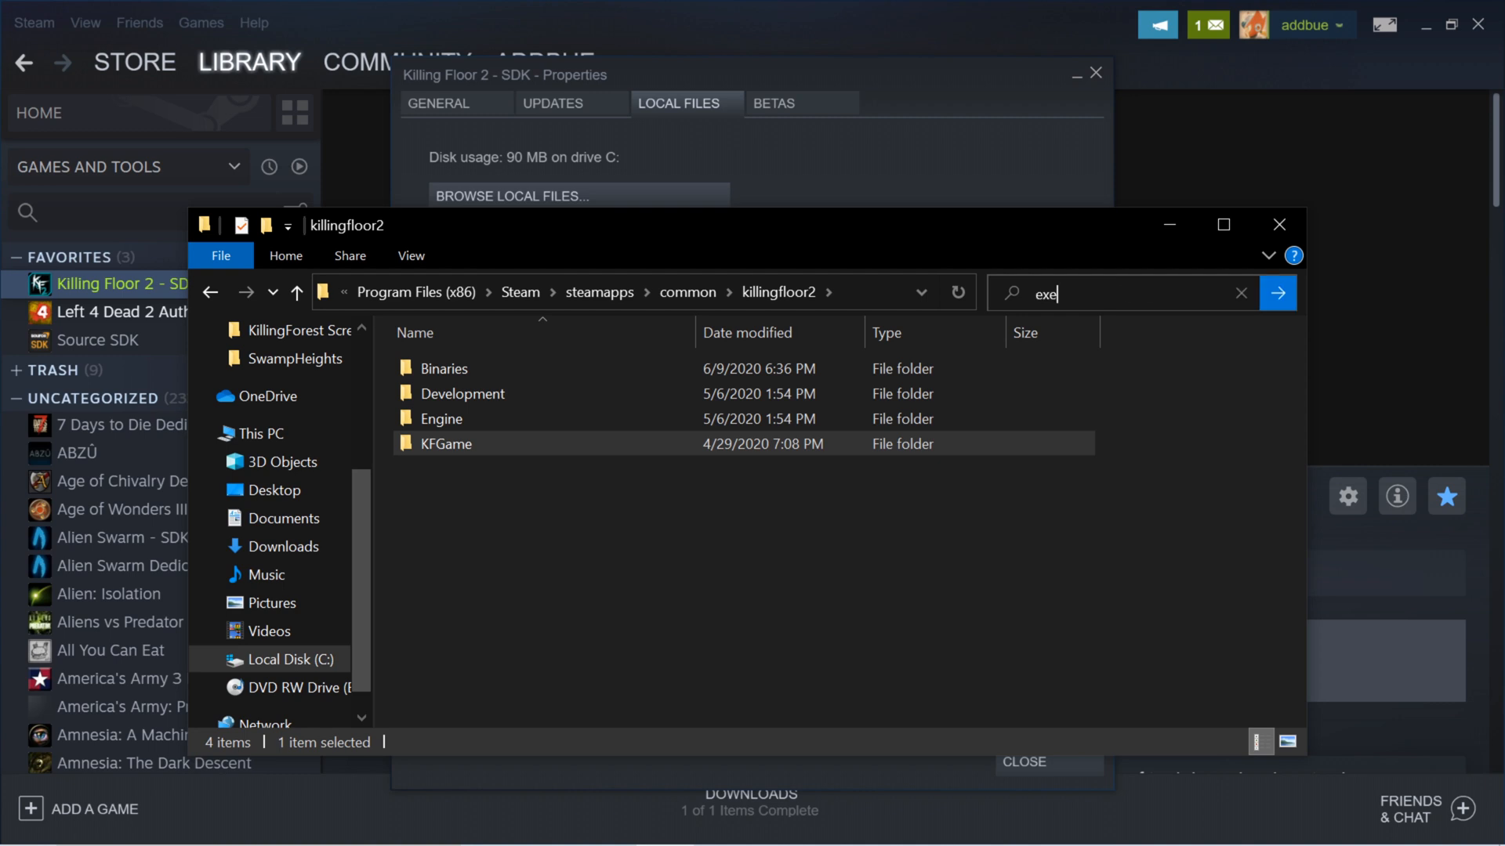
pyautogui.click(1279, 293)
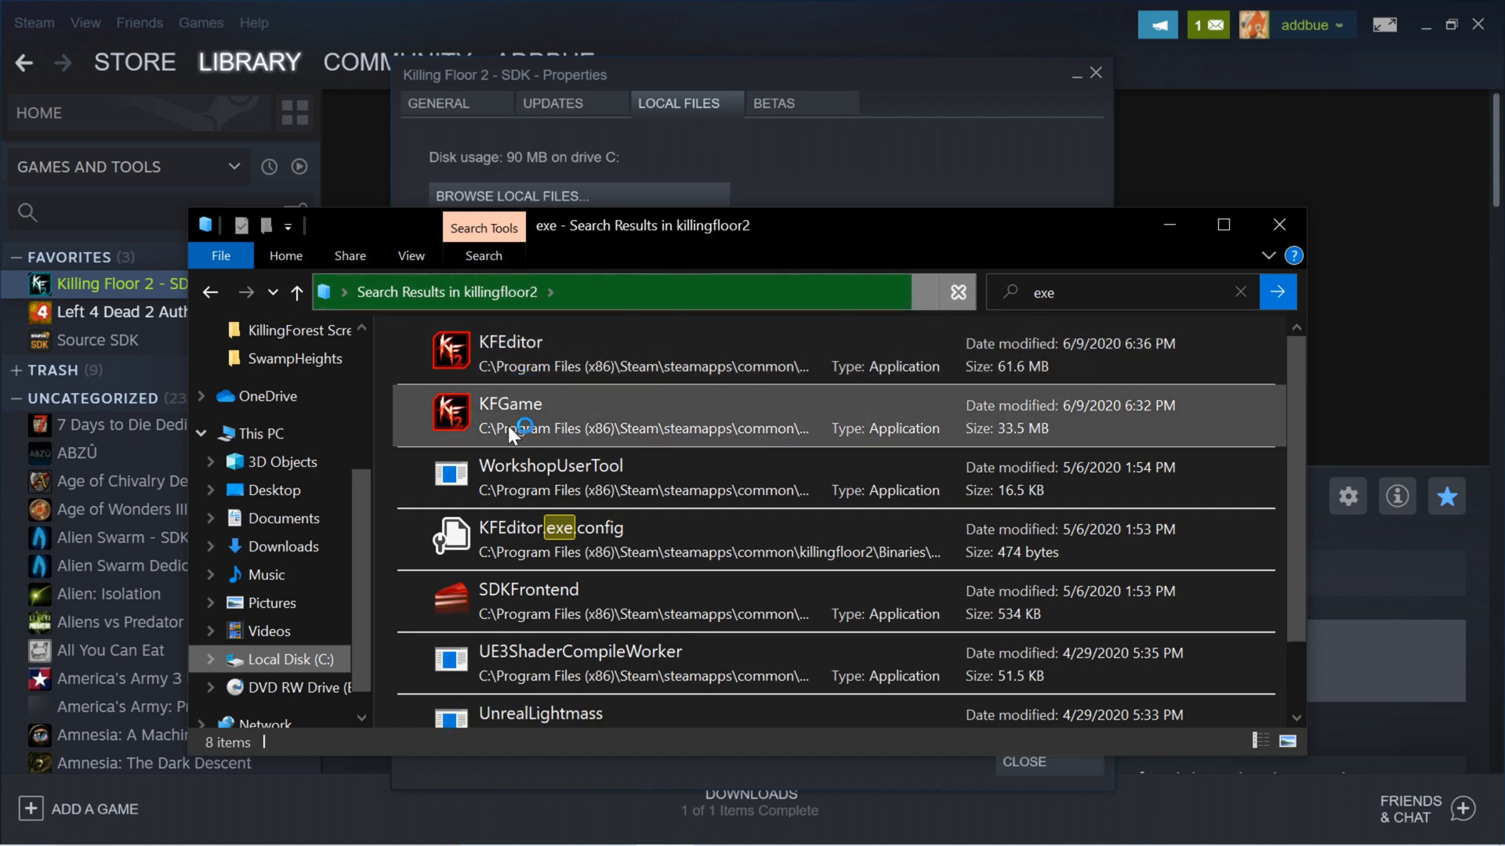
pyautogui.click(511, 341)
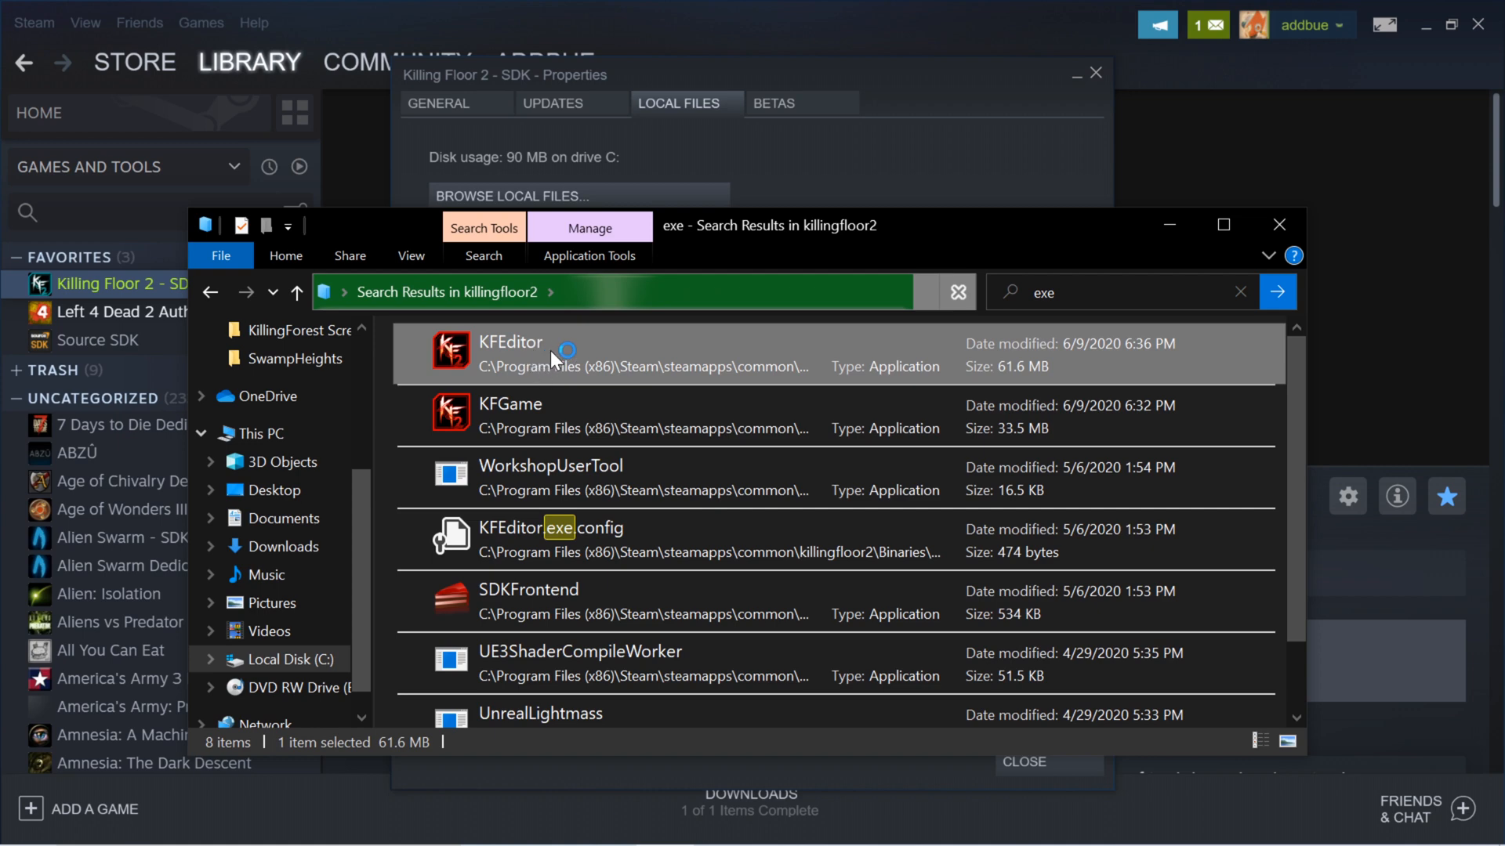
pyautogui.rightClick(514, 344)
pyautogui.click(582, 754)
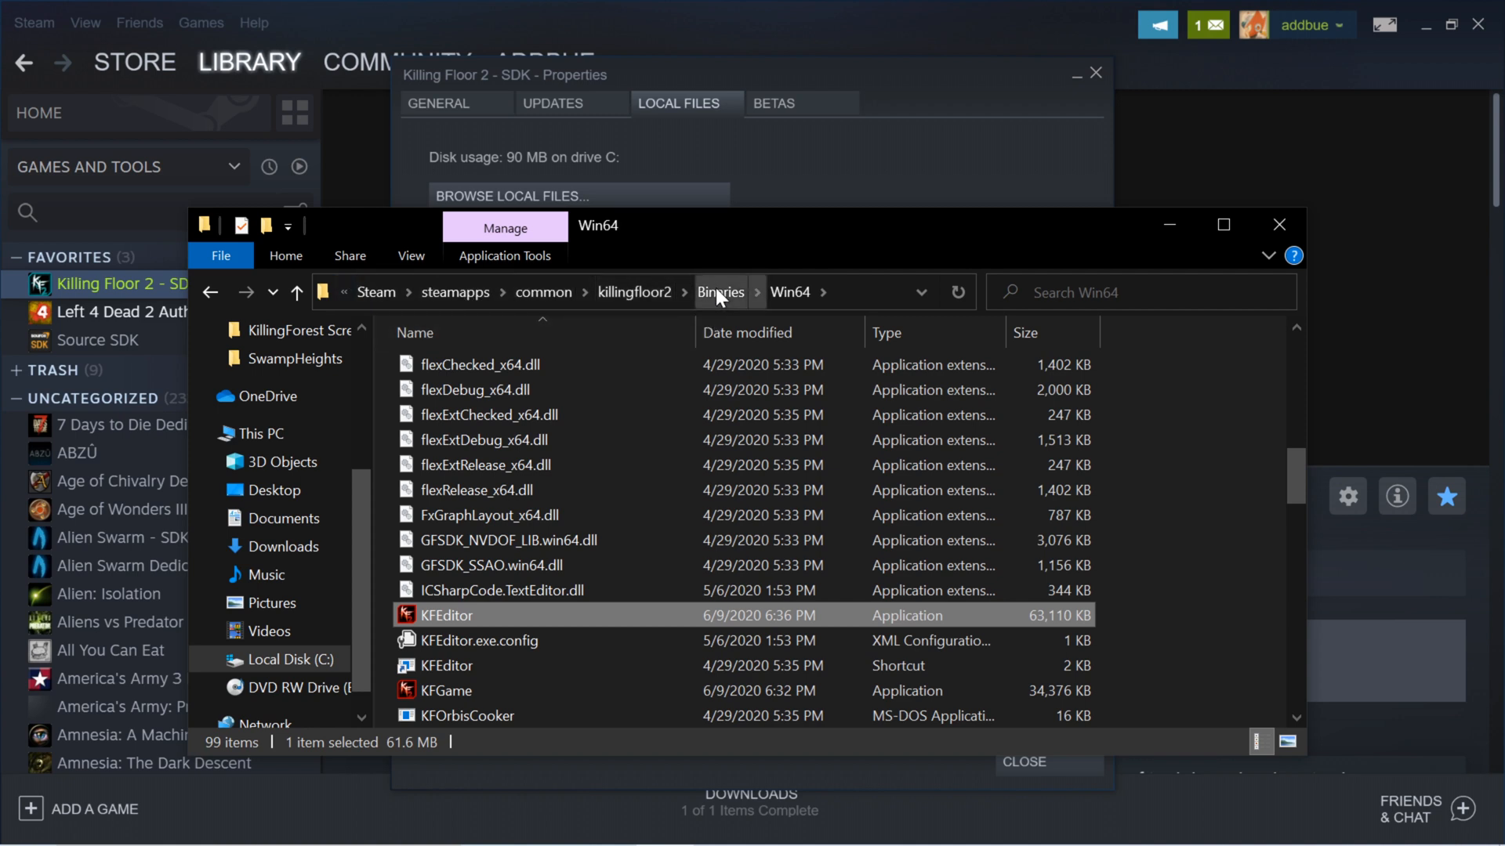
# Open the high DPI settings in the compatibility properties of the KFEditor application
pyautogui.rightClick(441, 614)
pyautogui.click(529, 595)
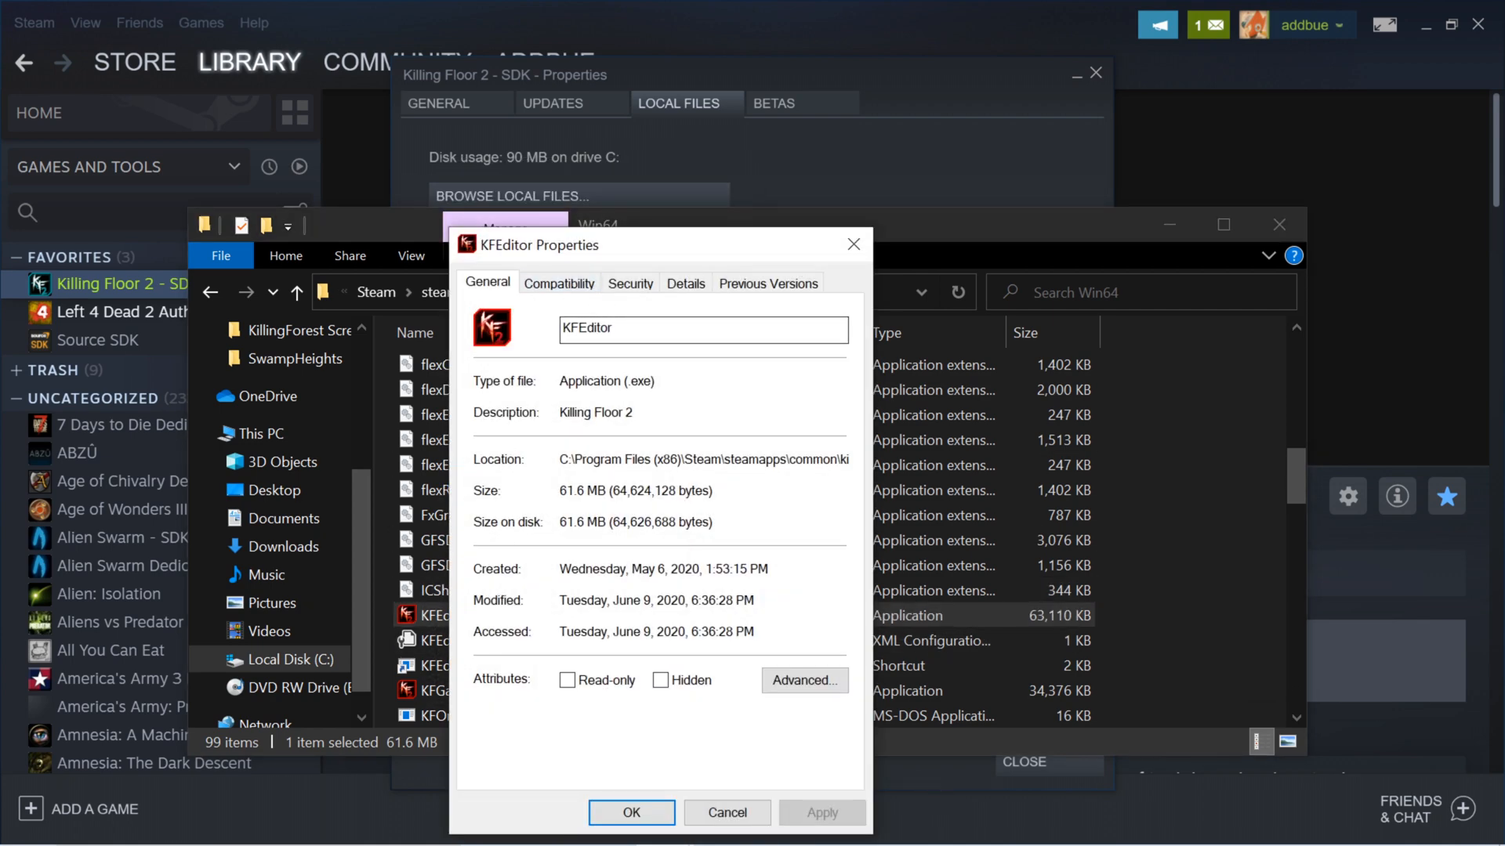
pyautogui.click(676, 285)
pyautogui.click(630, 283)
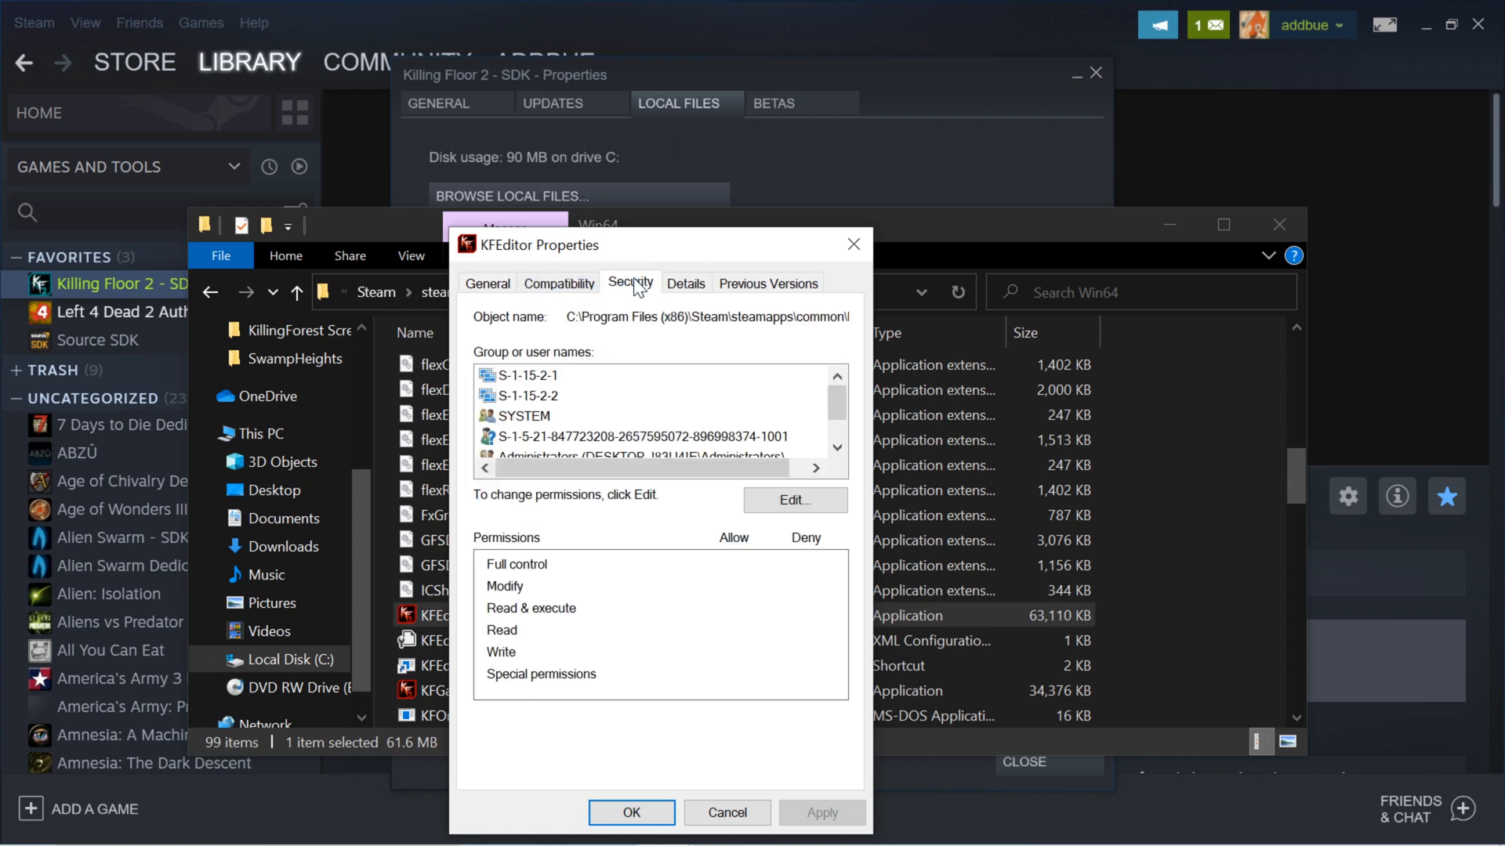
pyautogui.click(572, 287)
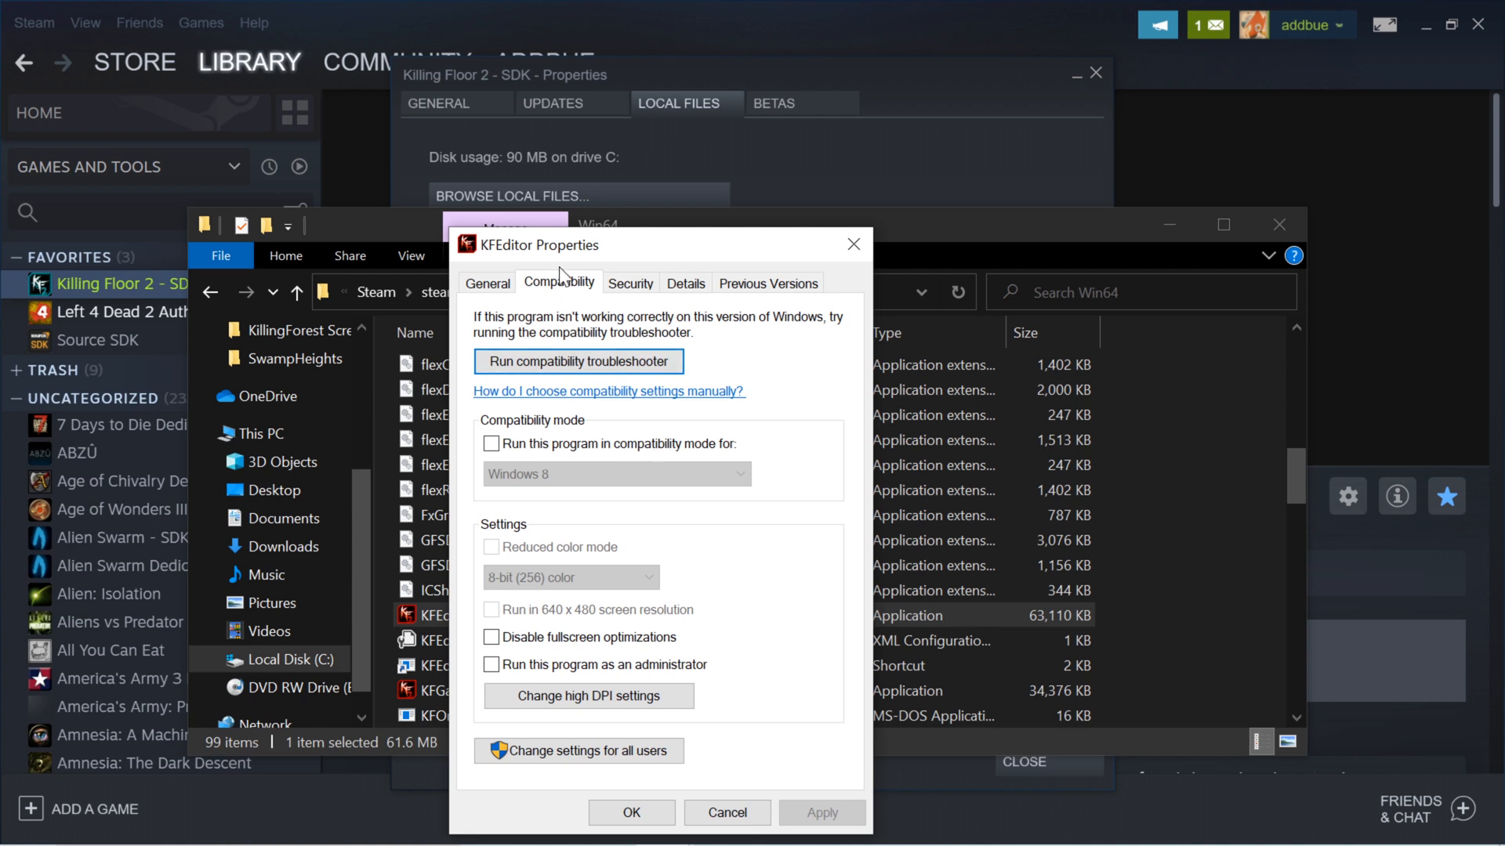
pyautogui.moveTo(609, 257); pyautogui.dragTo(679, 185)
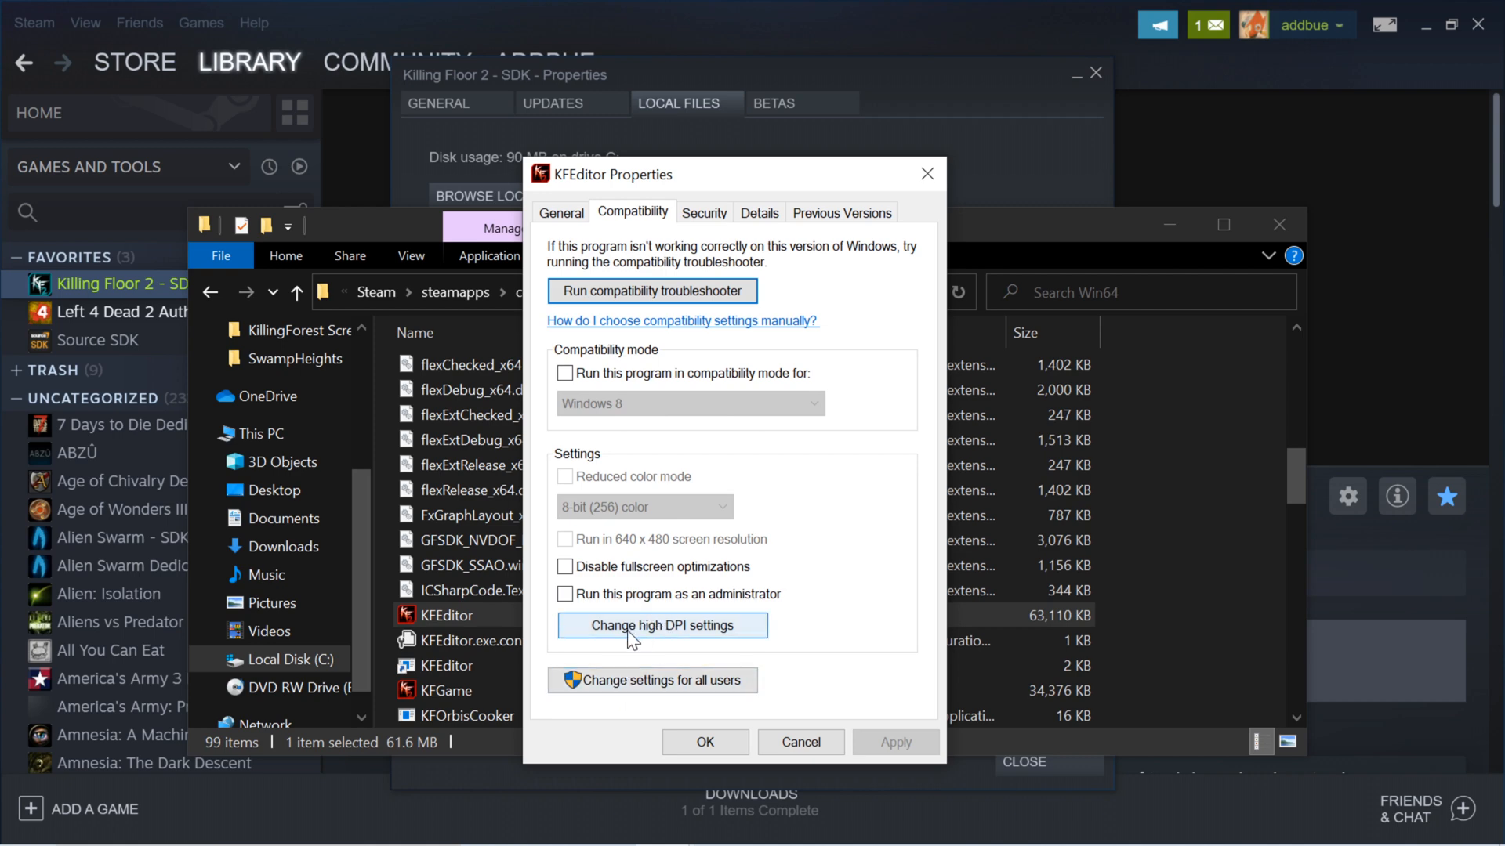
pyautogui.click(657, 627)
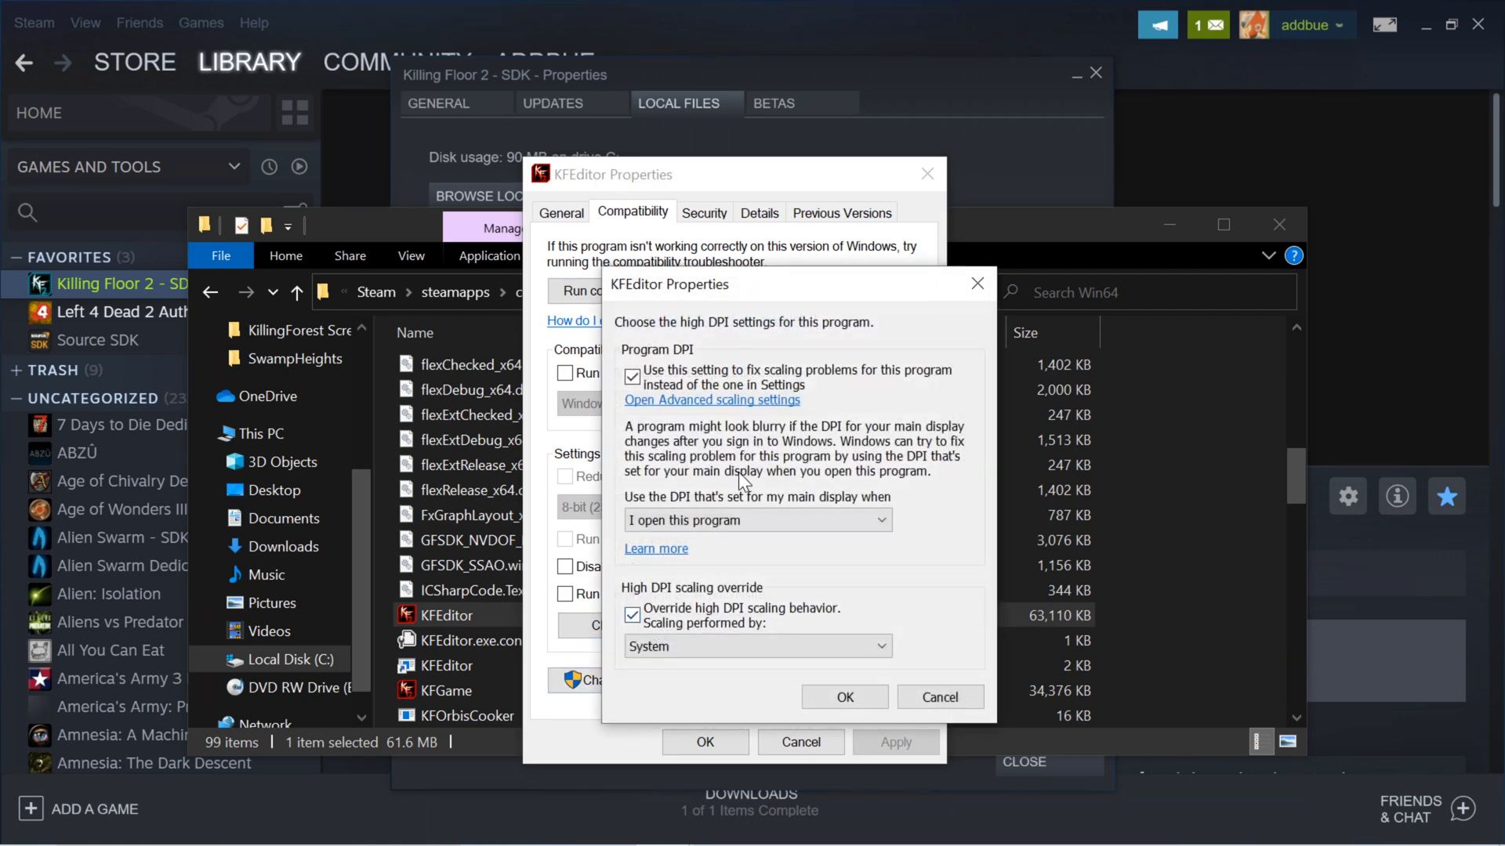
# Apply KFEditor's DPI settings with the main display DPI used when "I open this program" and the high DPI scaling override performed by System
pyautogui.moveTo(778, 284); pyautogui.dragTo(755, 199)
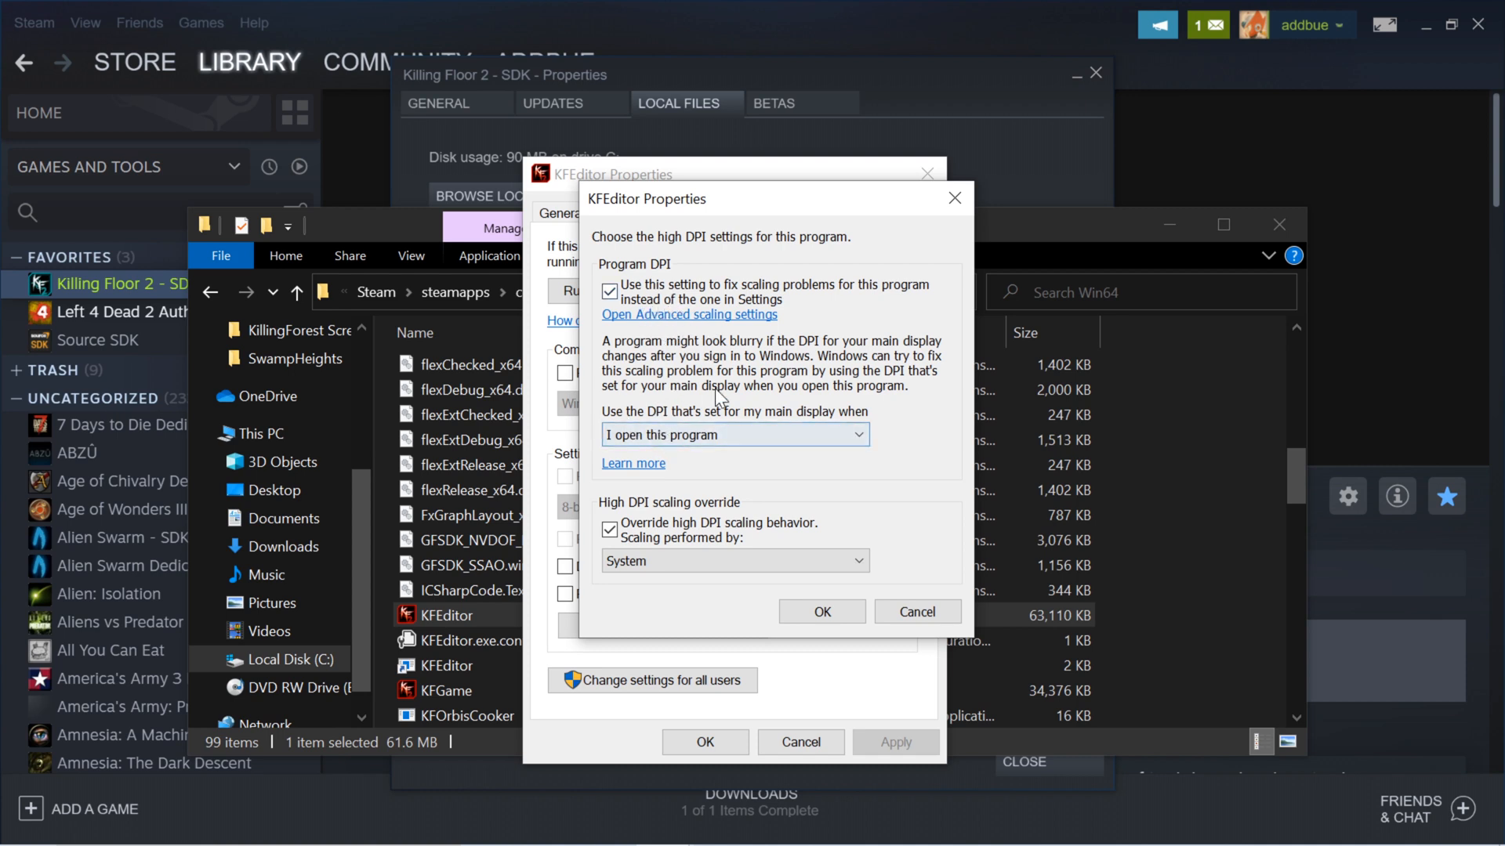
pyautogui.click(678, 436)
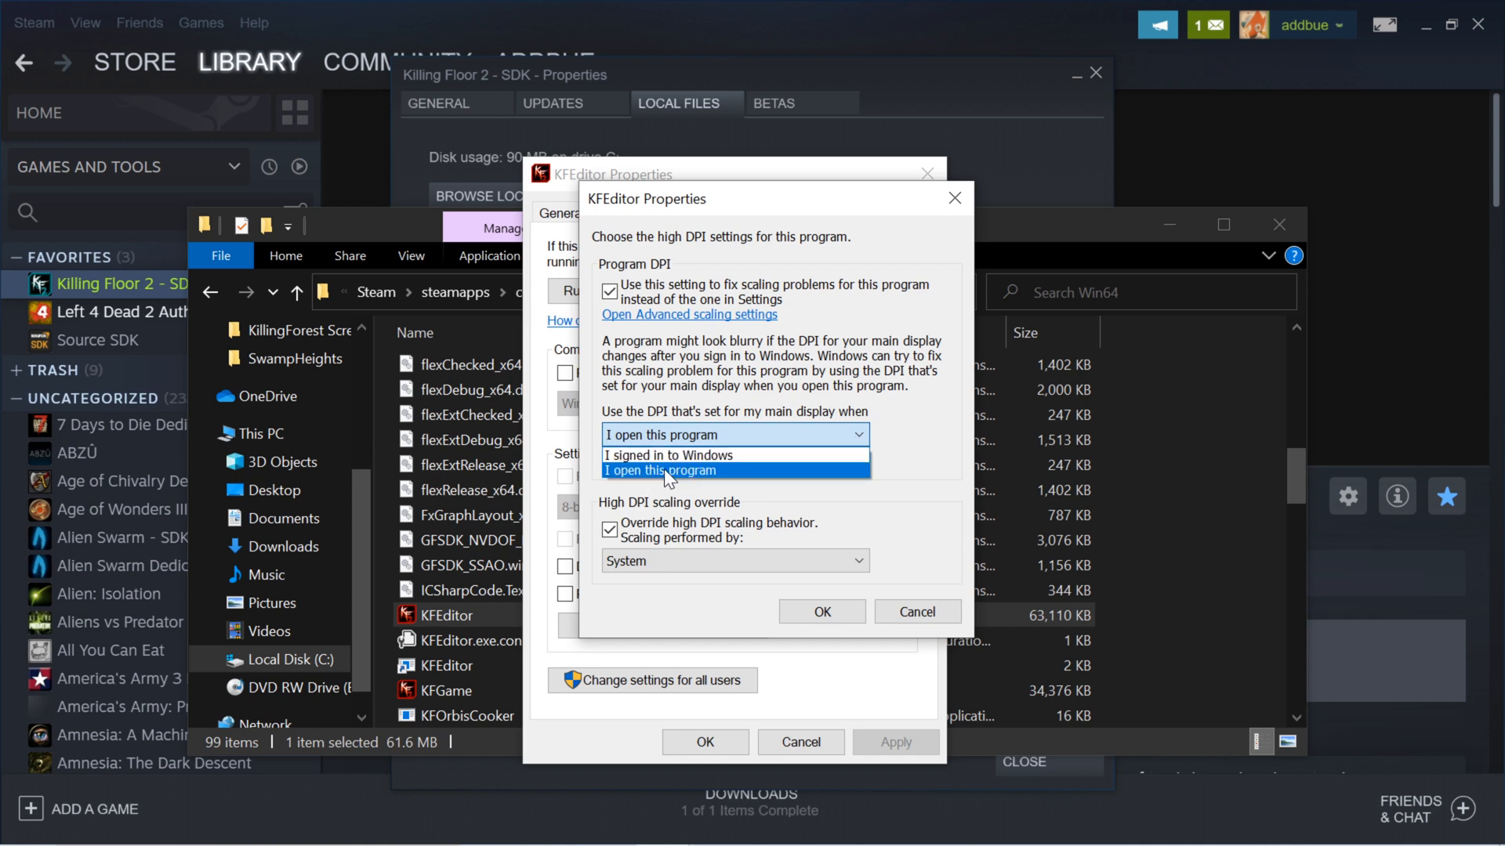
pyautogui.click(683, 433)
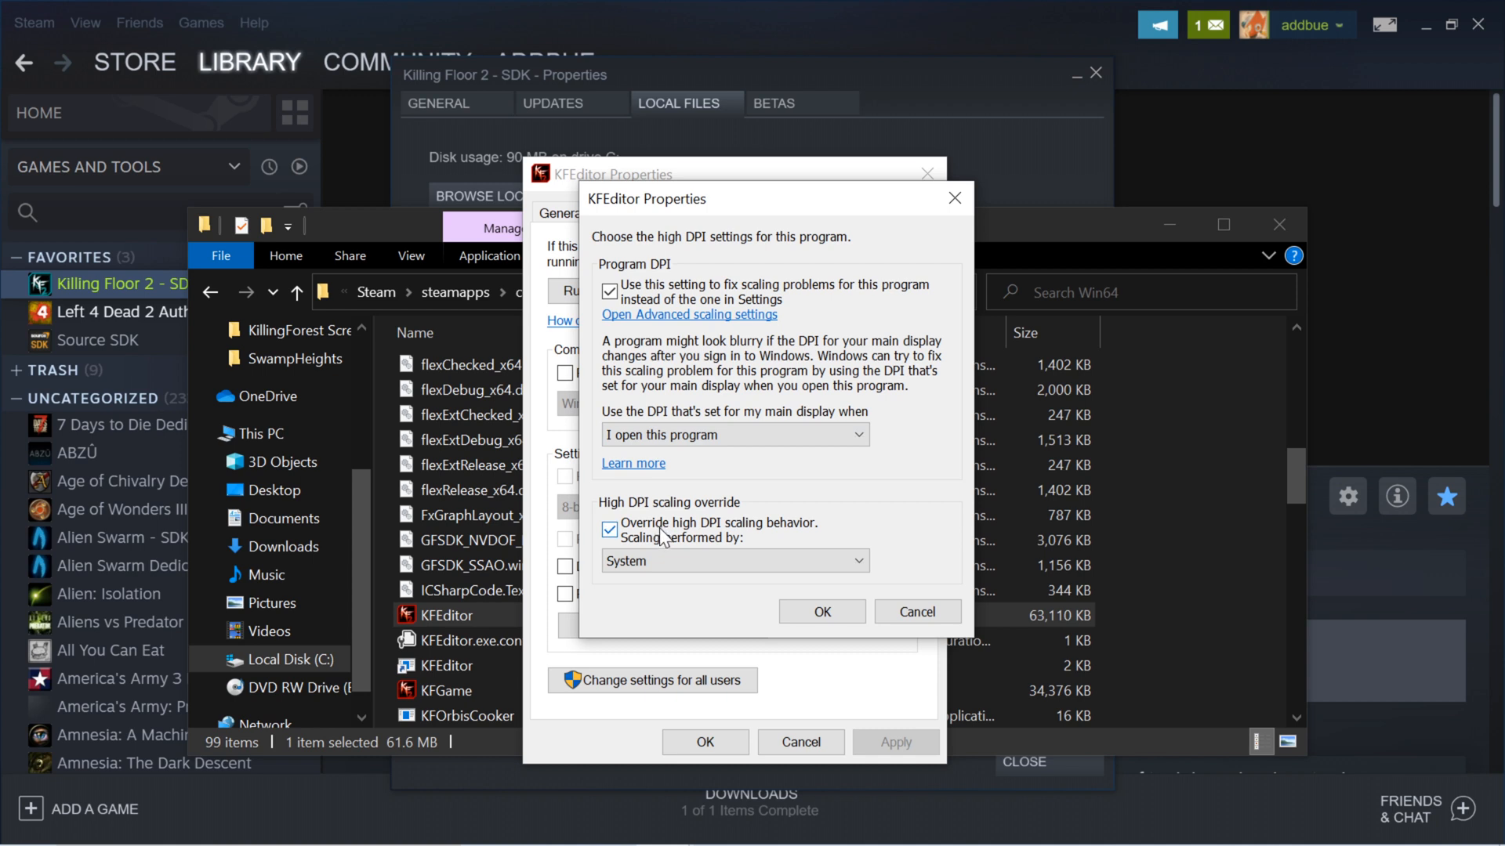
pyautogui.click(679, 560)
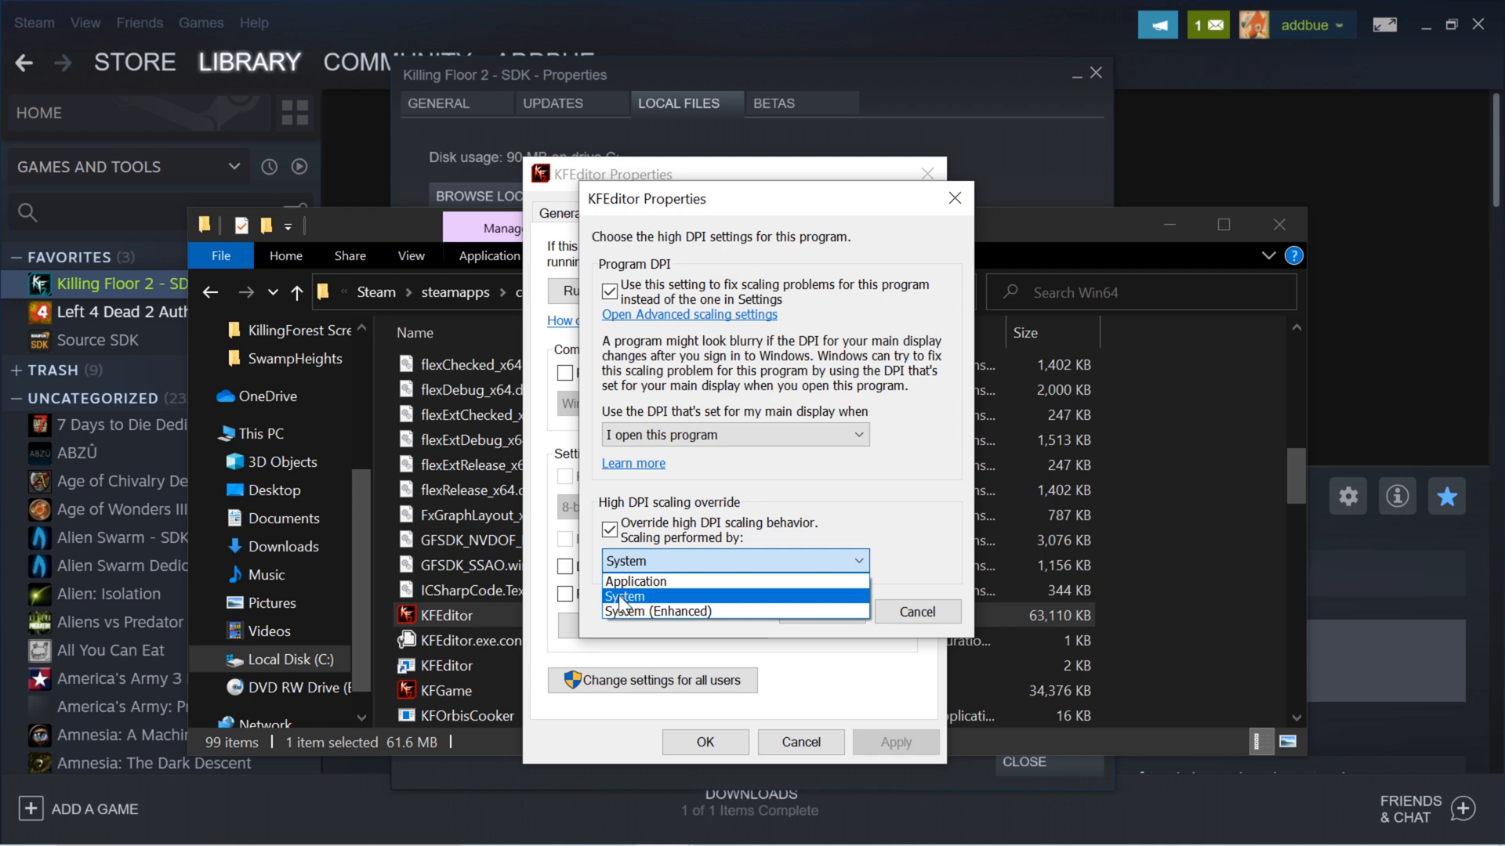
pyautogui.click(684, 557)
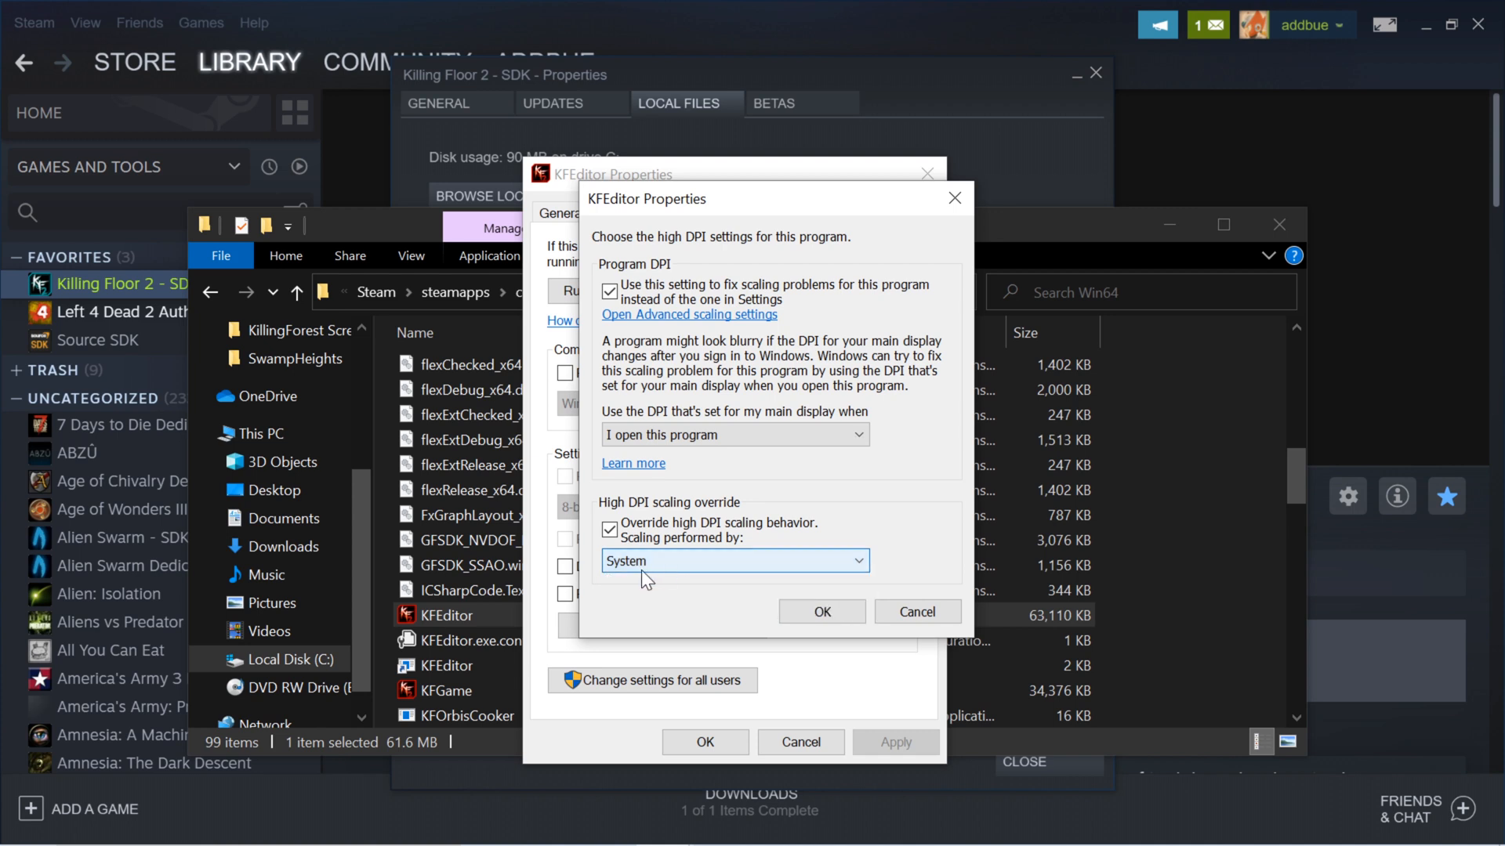
pyautogui.click(809, 610)
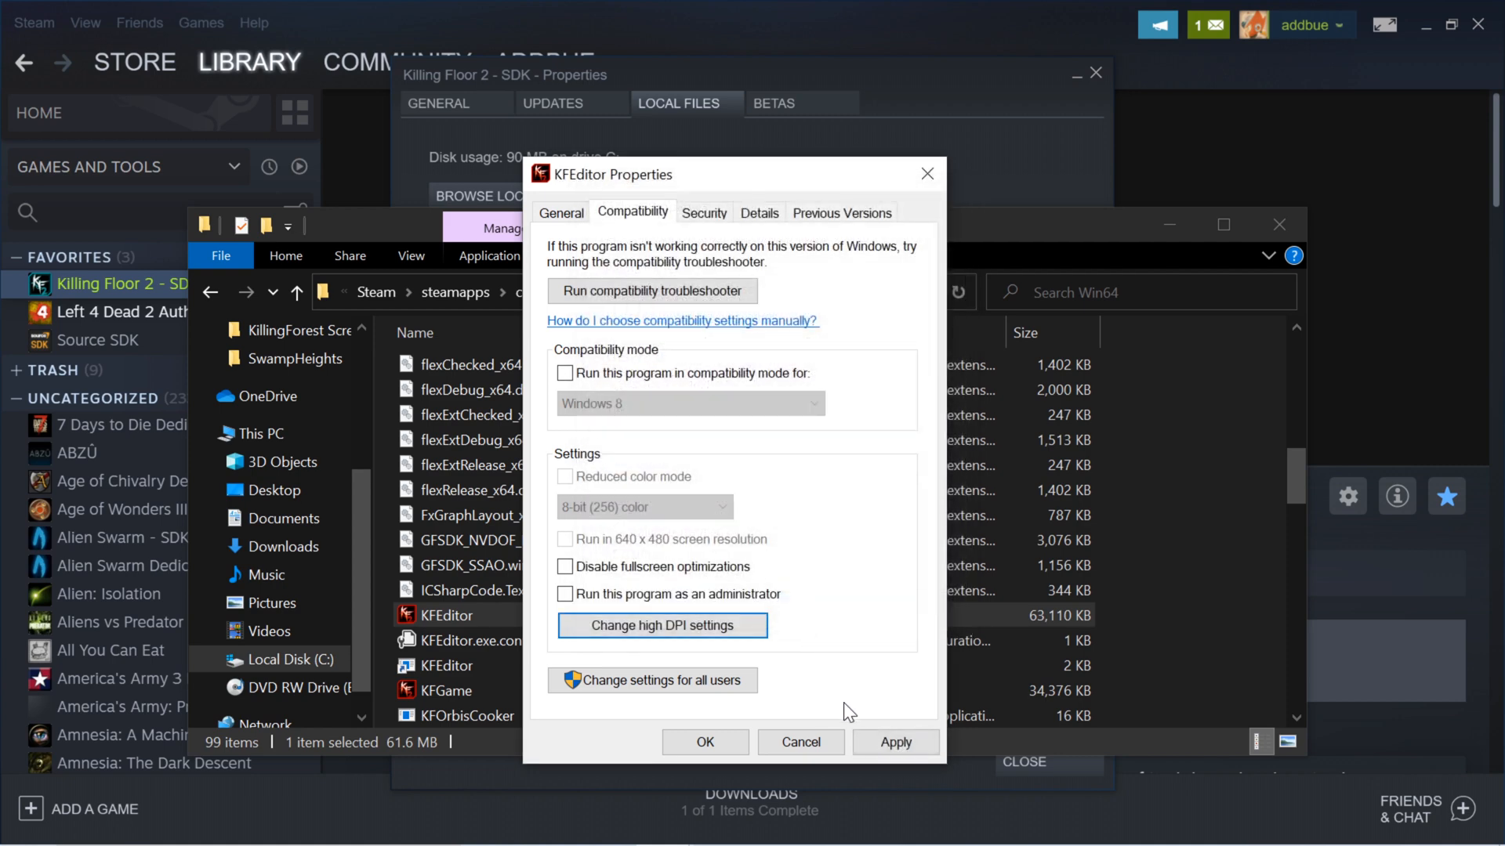
pyautogui.click(881, 735)
pyautogui.click(927, 174)
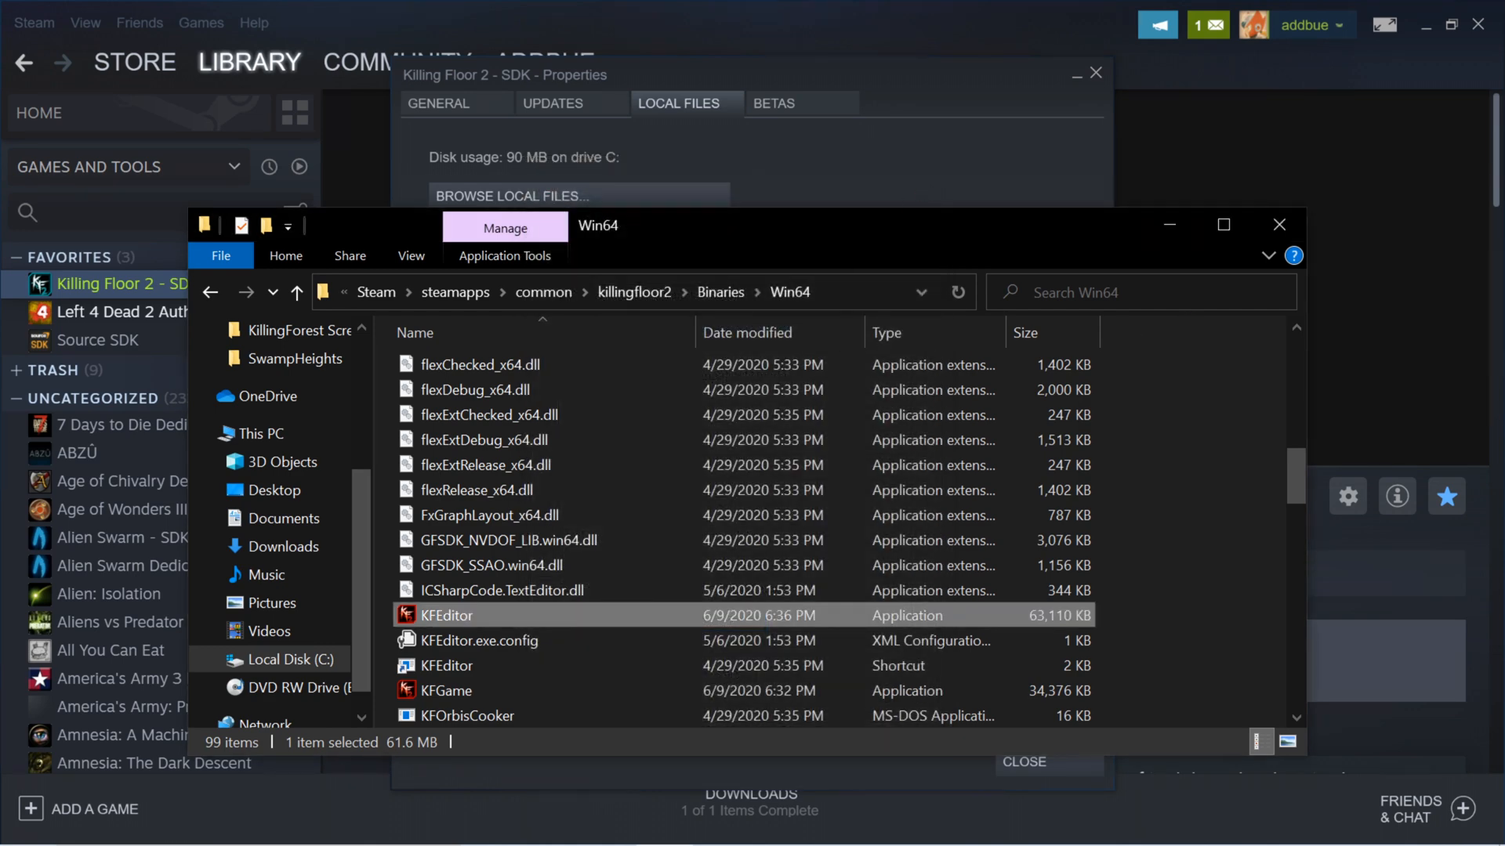
# Close the Win64 folder and the SDK properties, then switch back to Unreal Editor
pyautogui.click(1277, 227)
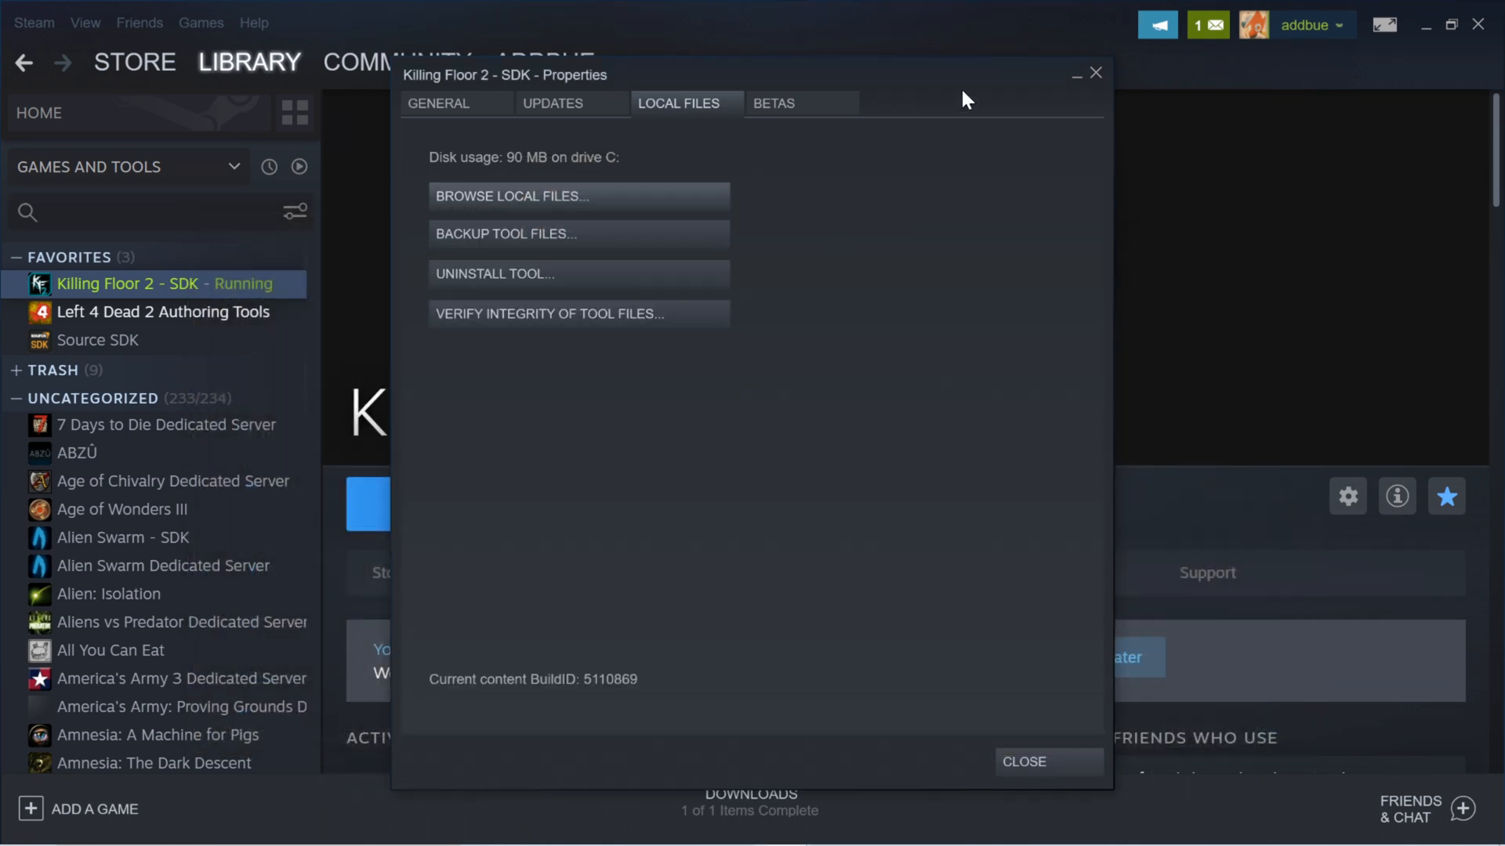
pyautogui.click(1094, 73)
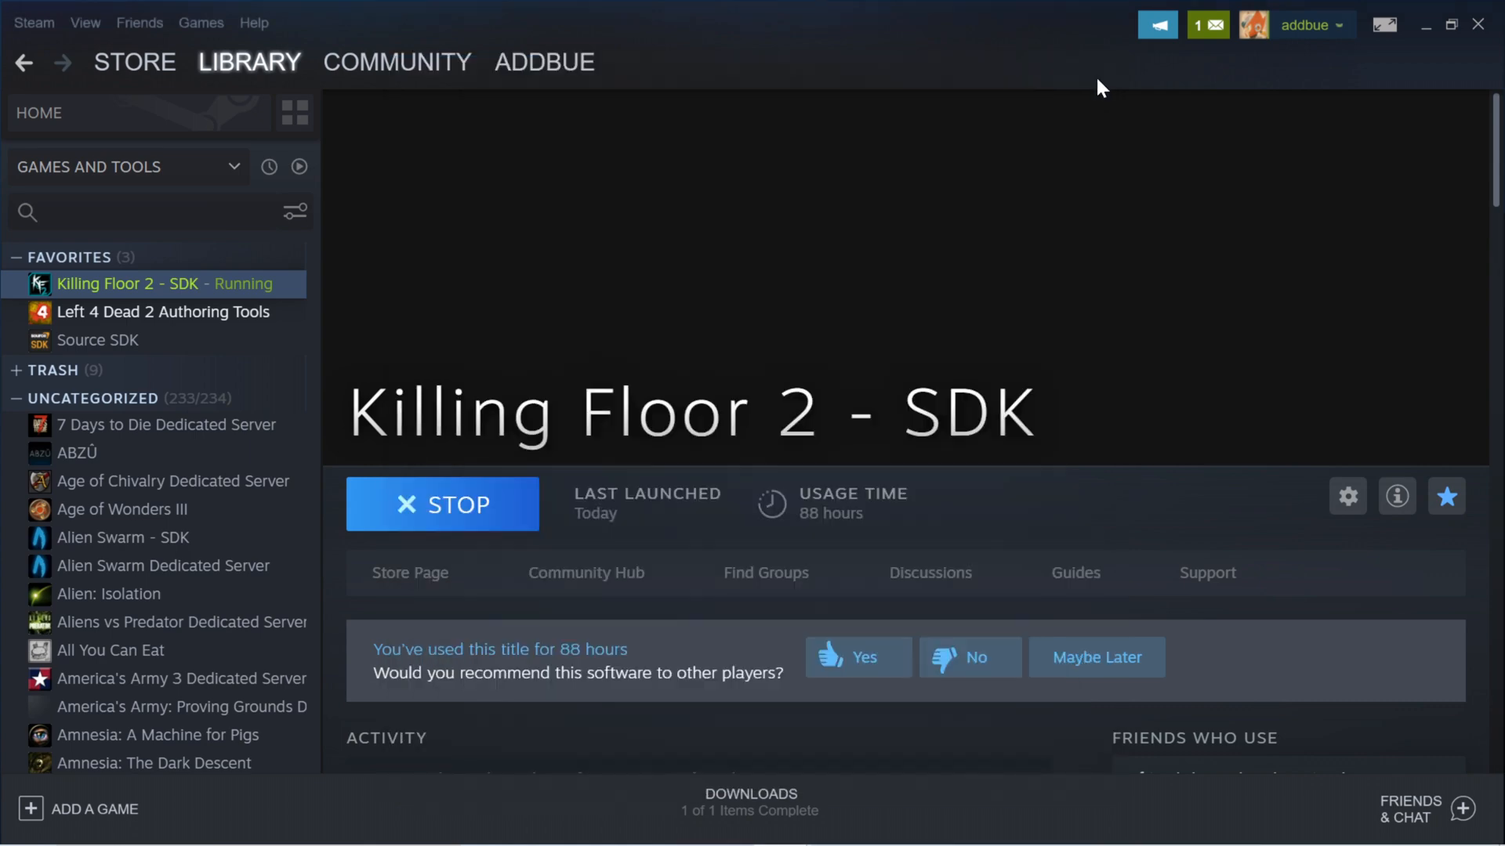
pyautogui.click(1424, 26)
pyautogui.click(957, 821)
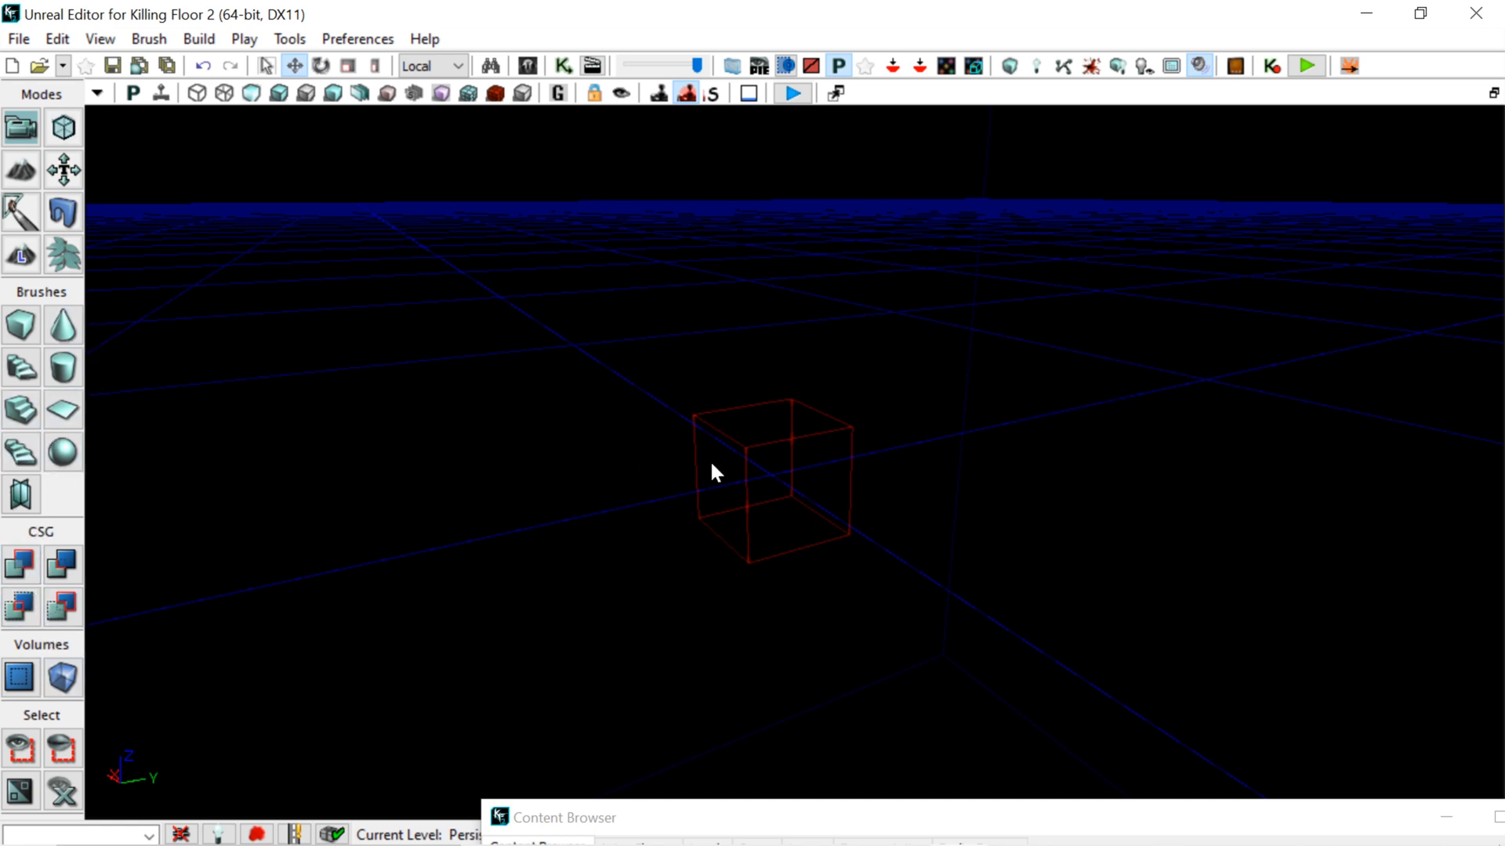
pyautogui.moveTo(873, 450)
pyautogui.mouseDown(button='right')
pyautogui.moveTo(776, 474)
pyautogui.moveTo(787, 461)
pyautogui.moveTo(786, 478)
pyautogui.moveTo(823, 478)
pyautogui.moveTo(666, 509)
pyautogui.moveTo(682, 510)
pyautogui.moveTo(672, 470)
pyautogui.moveTo(847, 502)
pyautogui.moveTo(859, 497)
pyautogui.moveTo(706, 498)
pyautogui.moveTo(884, 445)
pyautogui.moveTo(882, 501)
pyautogui.moveTo(886, 462)
pyautogui.moveTo(857, 468)
pyautogui.moveTo(874, 489)
pyautogui.moveTo(817, 469)
pyautogui.moveTo(861, 462)
pyautogui.moveTo(832, 460)
pyautogui.moveTo(862, 446)
pyautogui.mouseUp(button='right')
pyautogui.press('w')
pyautogui.press('s')
pyautogui.press('w')
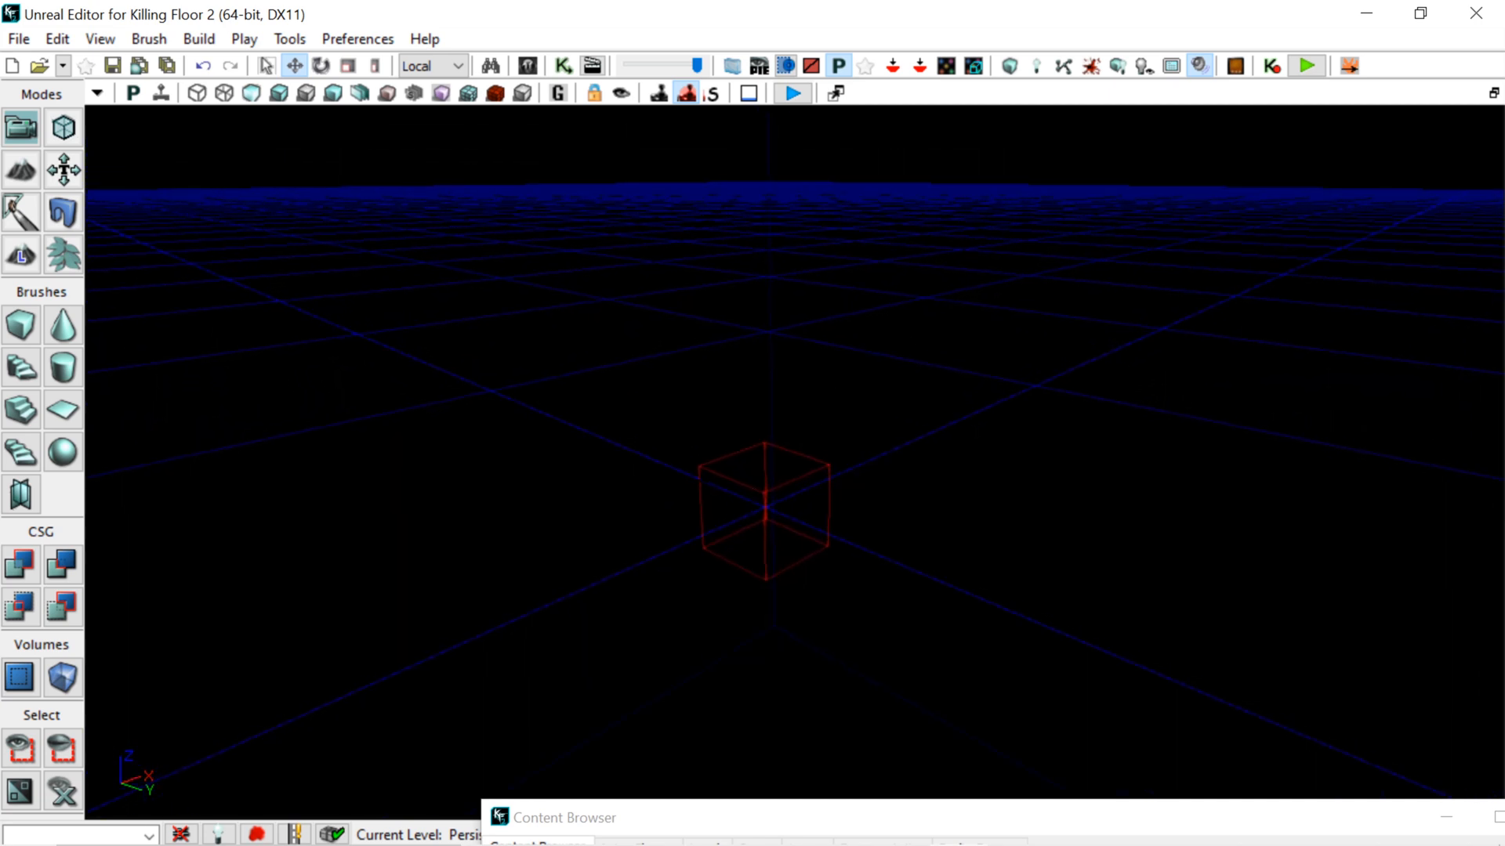
pyautogui.moveTo(717, 327); pyautogui.dragTo(627, 351, button='right')
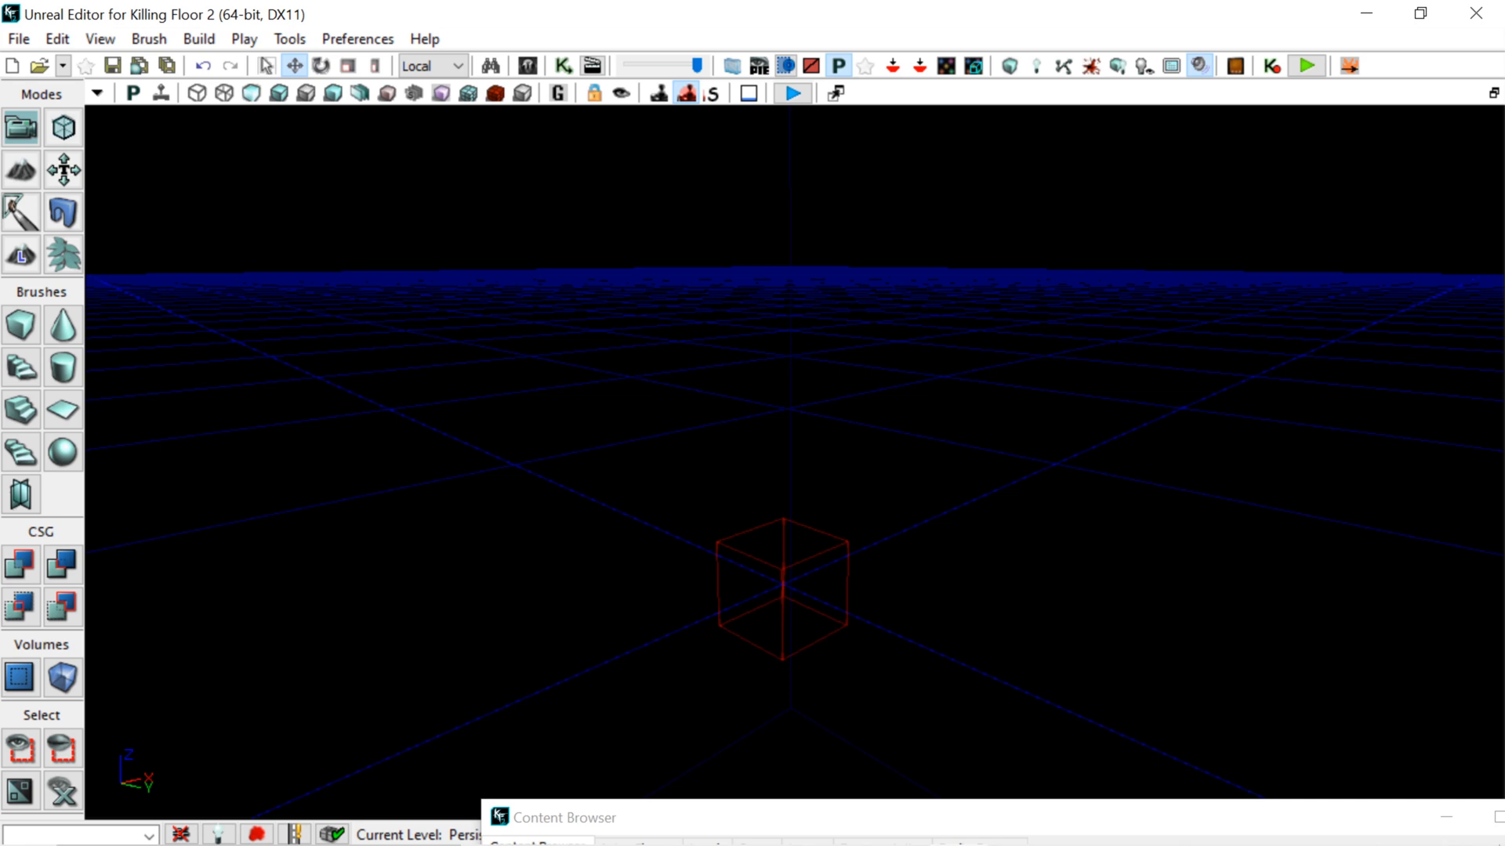
pyautogui.moveTo(793, 463); pyautogui.dragTo(775, 322, button='right')
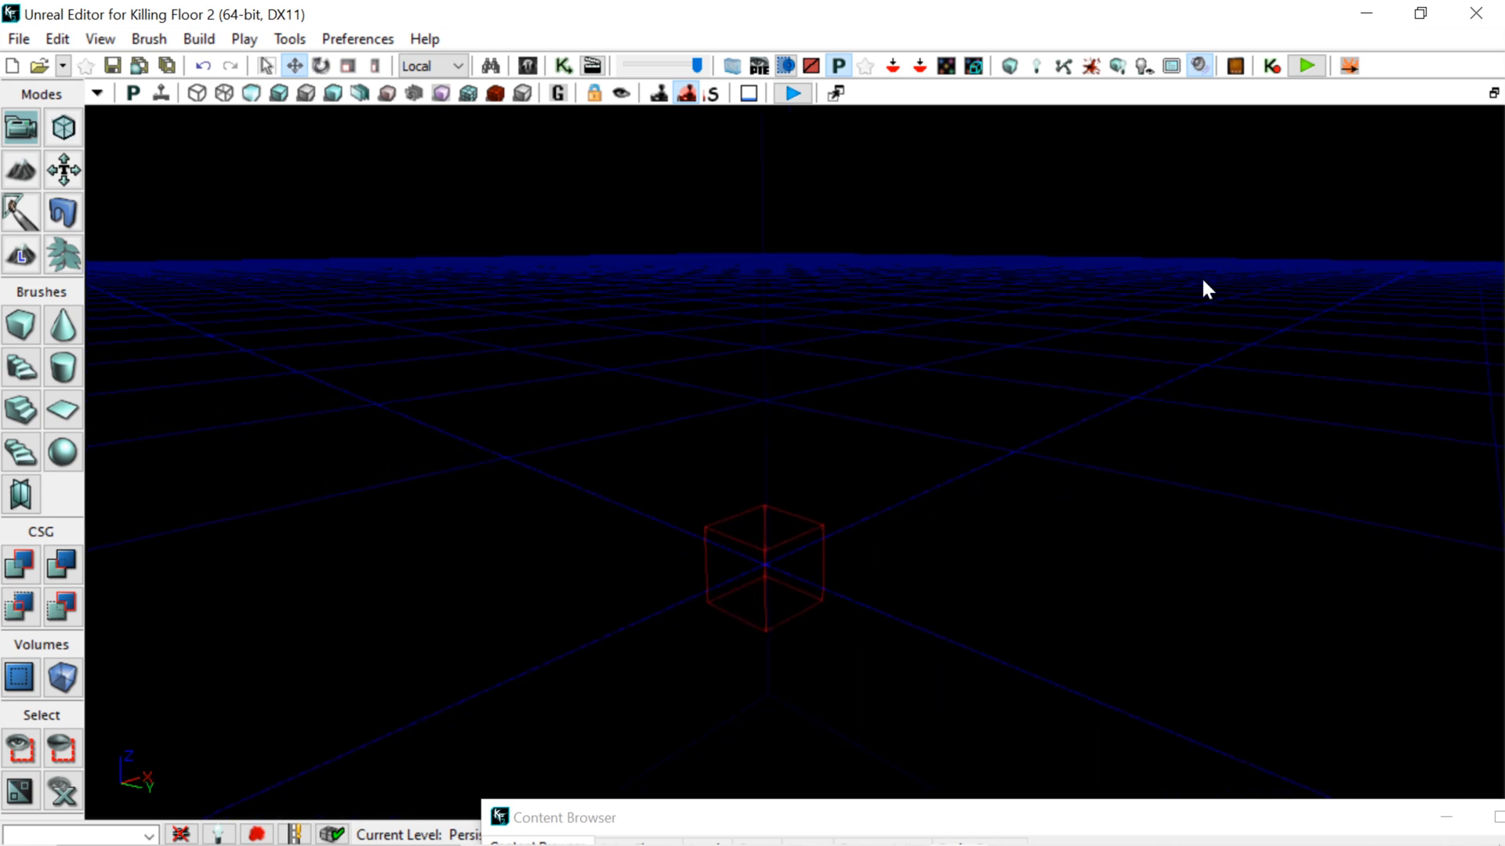
# Start saving the level under a new name and browse from KFGame through Unpublished into the BrewedPC folder
pyautogui.click(18, 39)
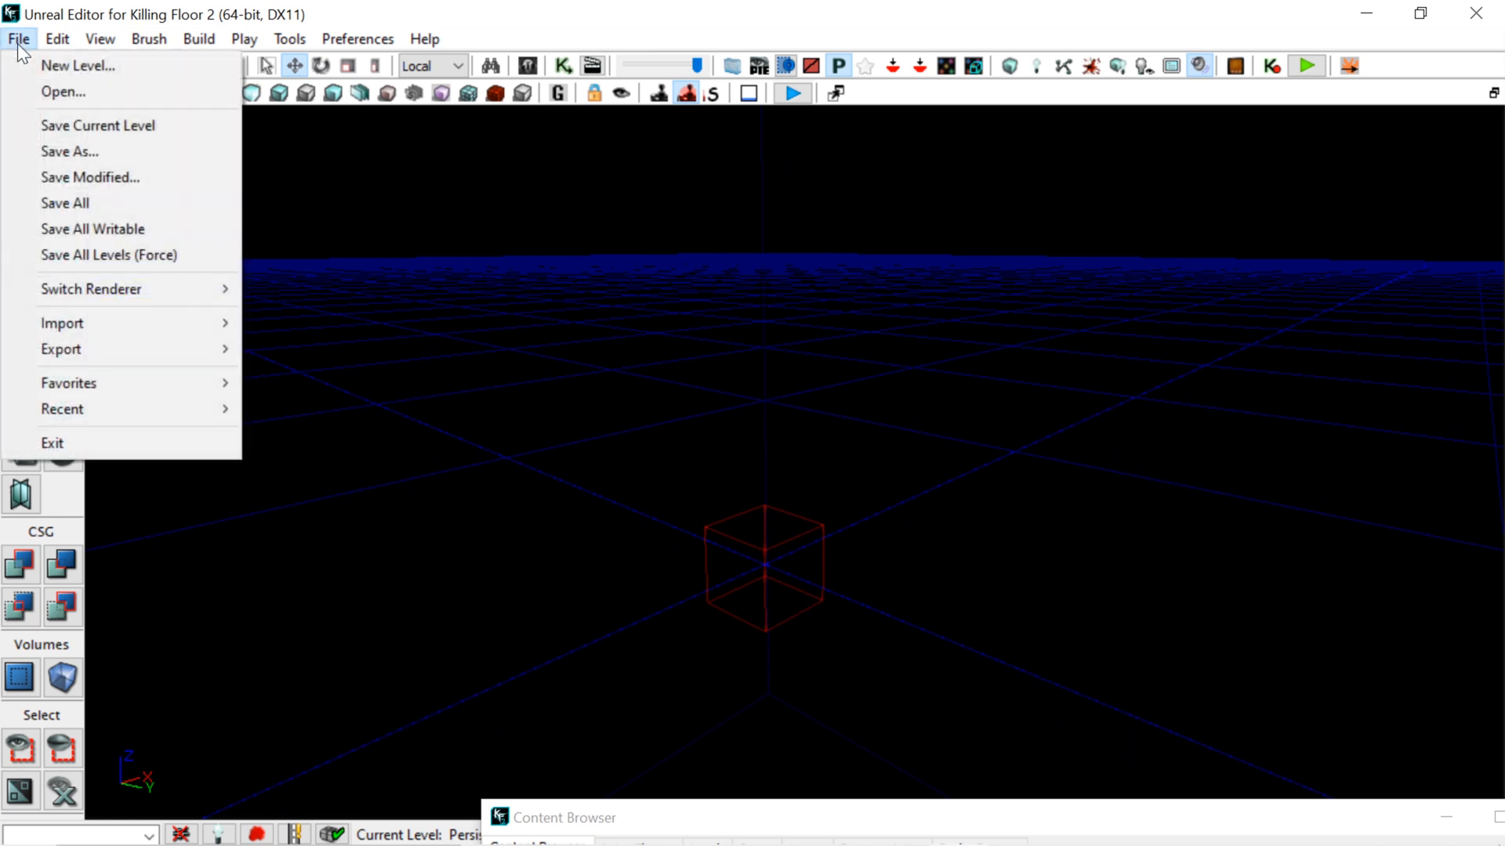
pyautogui.click(63, 153)
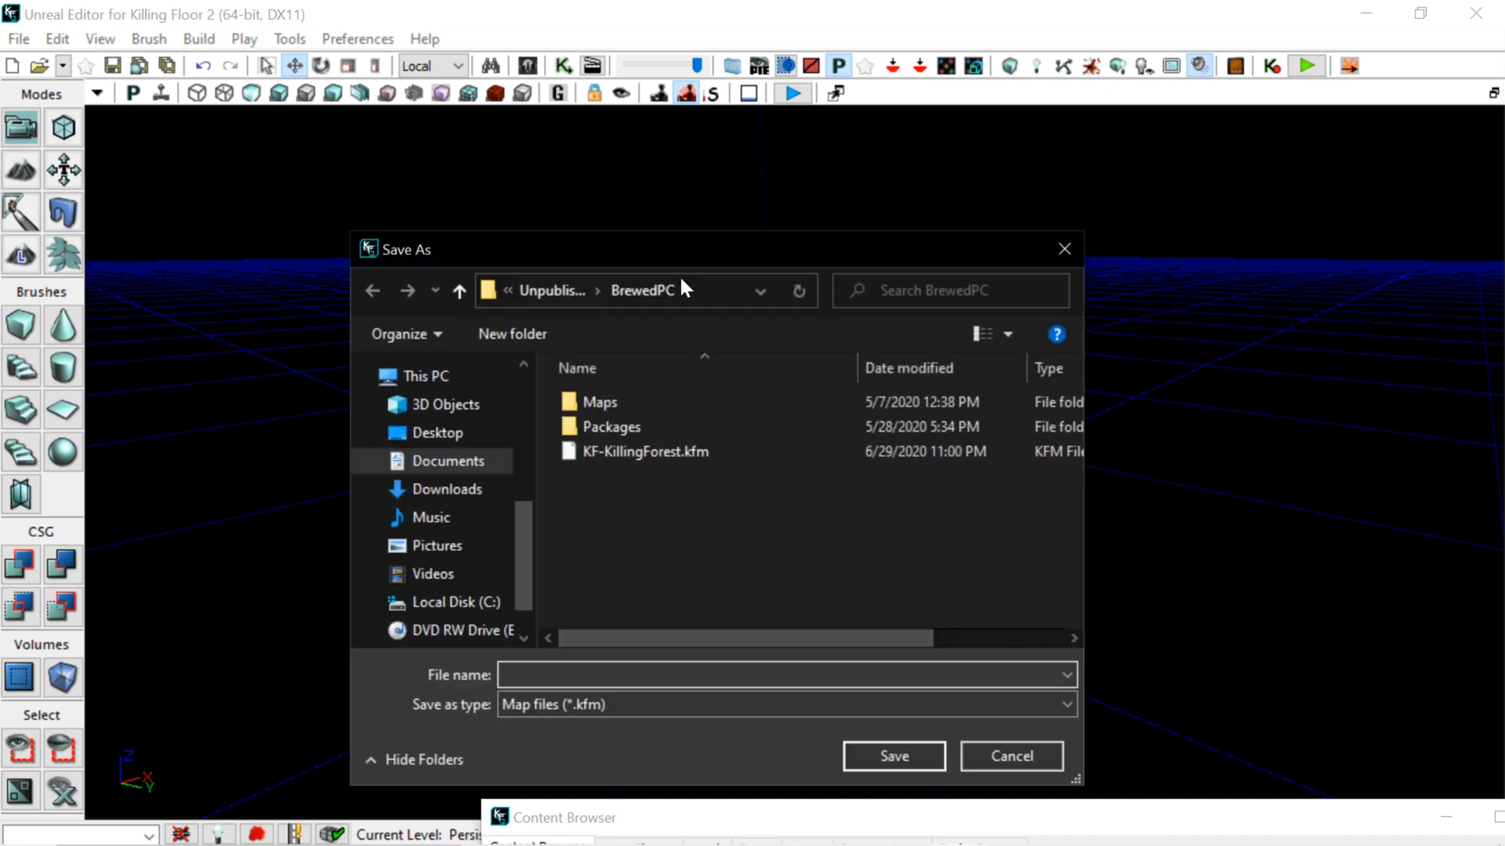
pyautogui.click(551, 291)
pyautogui.click(556, 291)
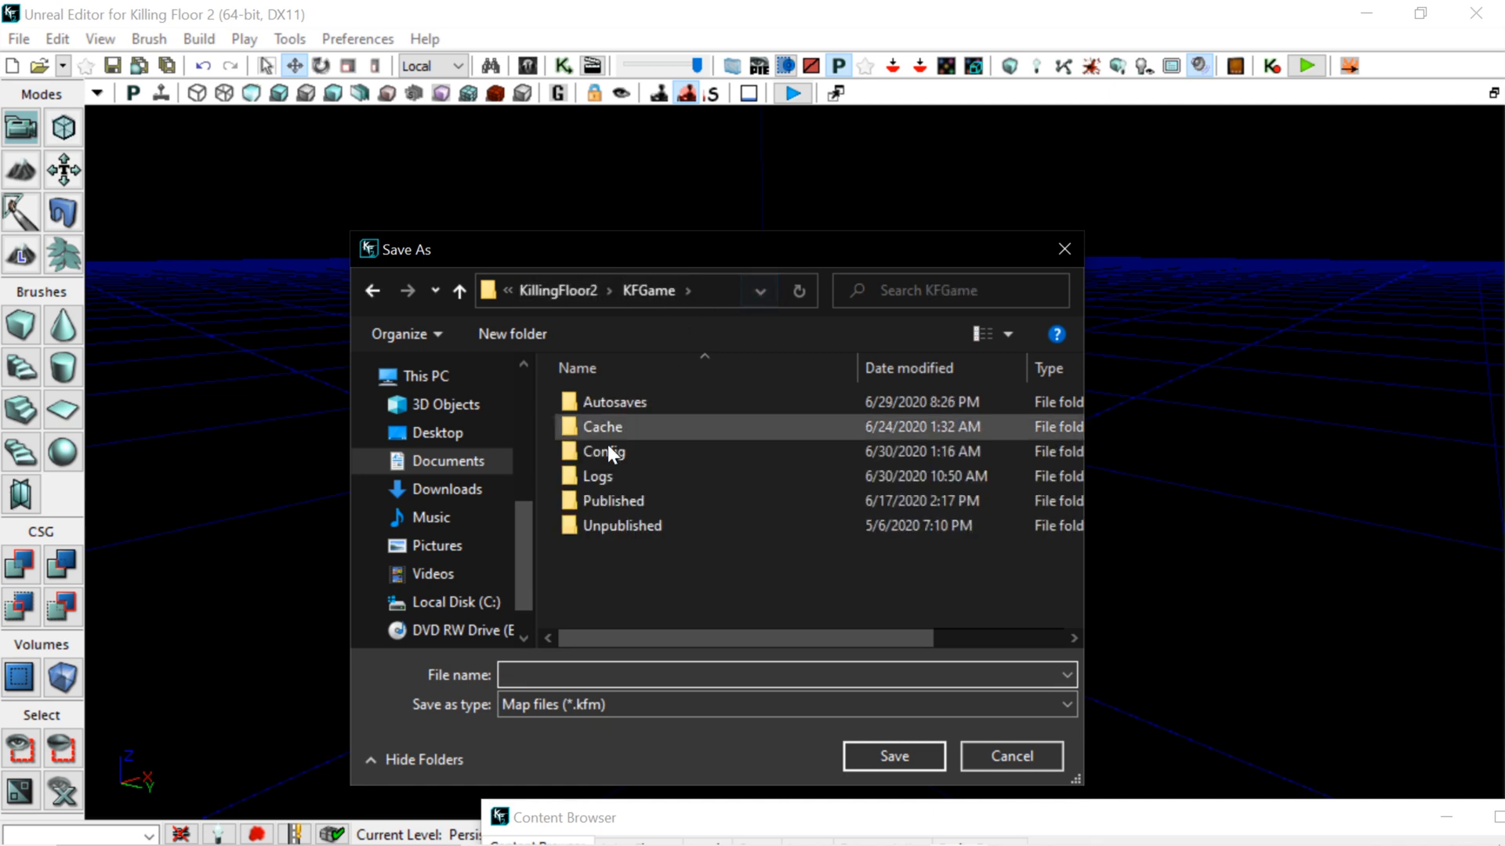
pyautogui.click(610, 527)
pyautogui.doubleClick(615, 525)
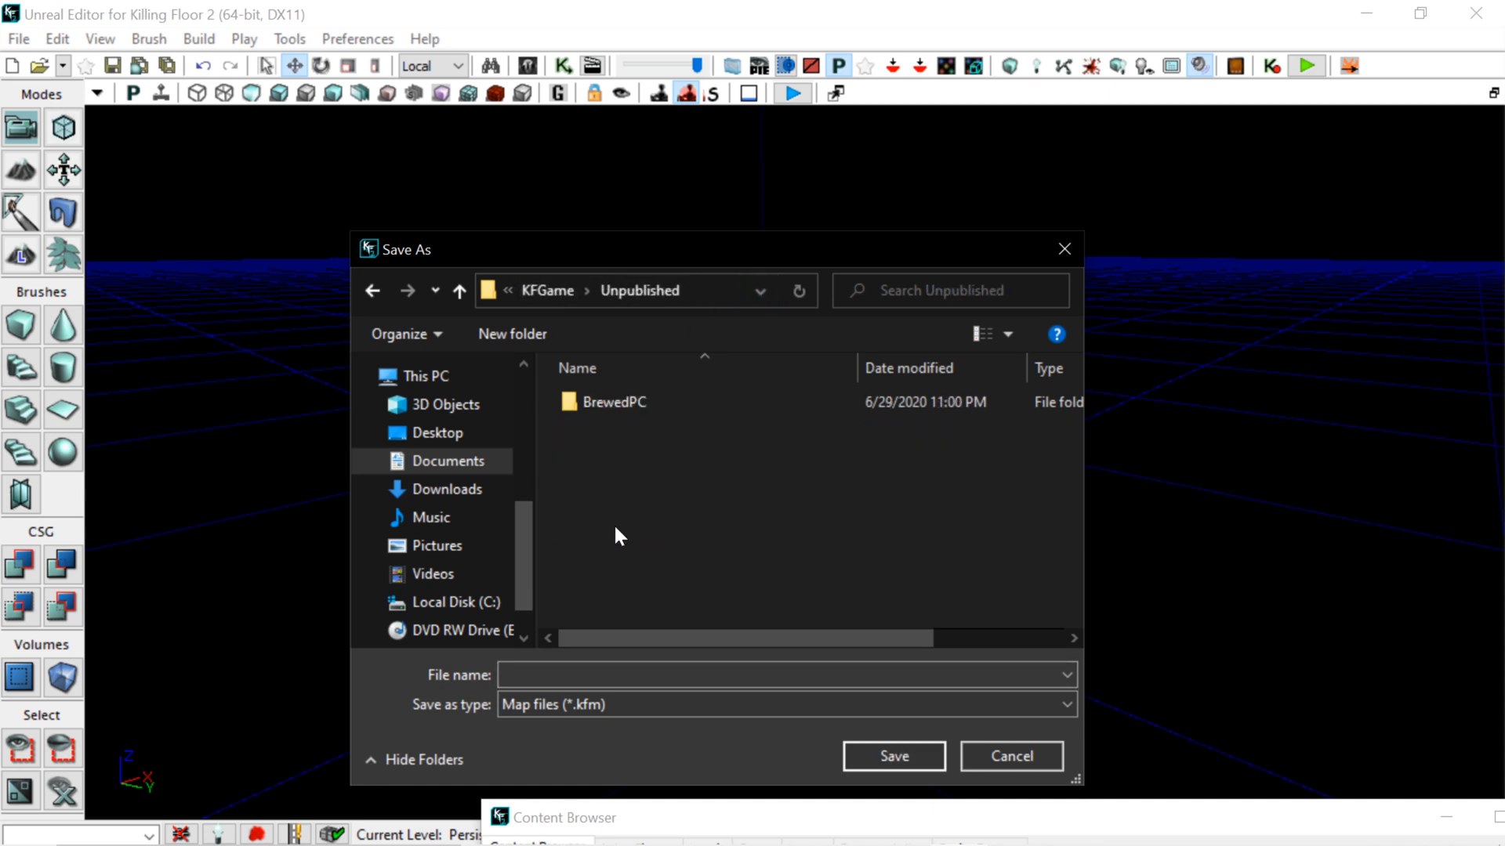
pyautogui.doubleClick(621, 403)
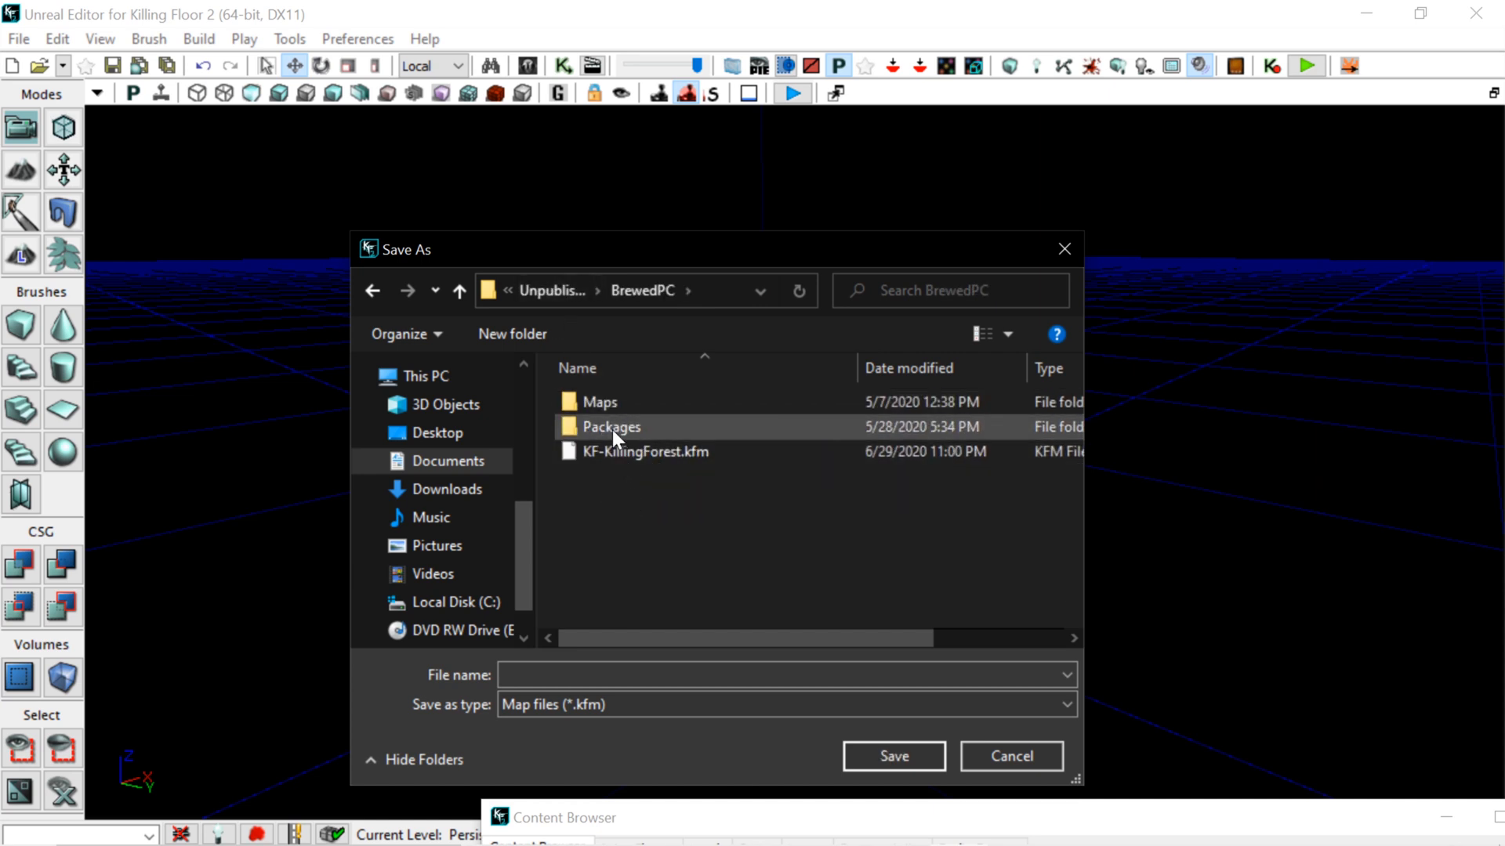
# Browse from Documents through My Games, KillingFloor2, KFGame and Unpublished to the BrewedPC folder
pyautogui.click(479, 461)
pyautogui.scroll(-5, 642, 471)
pyautogui.scroll(1, 636, 479)
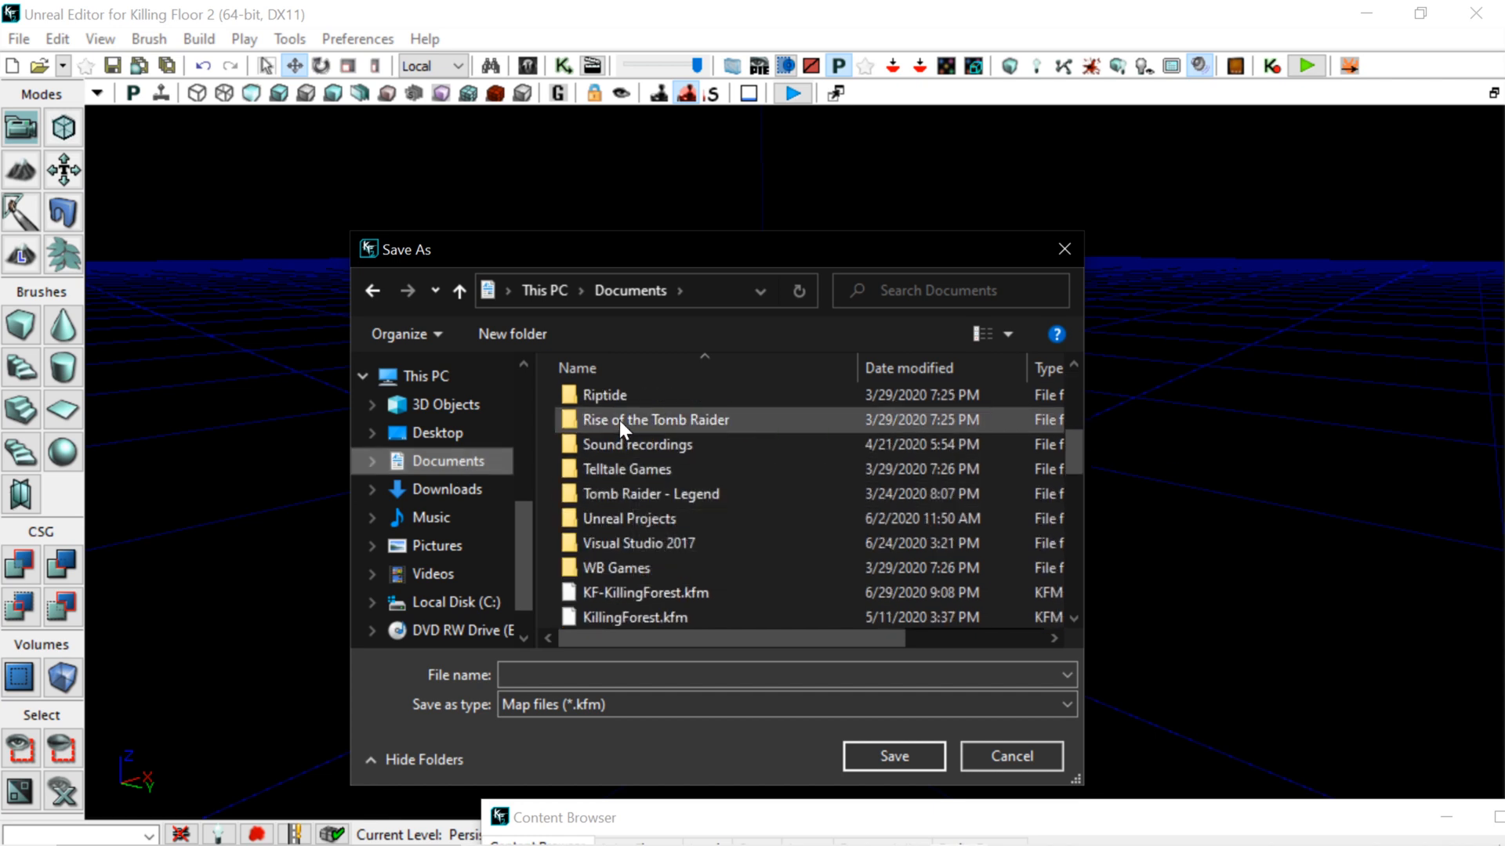
pyautogui.scroll(1, 627, 501)
pyautogui.scroll(-1, 626, 541)
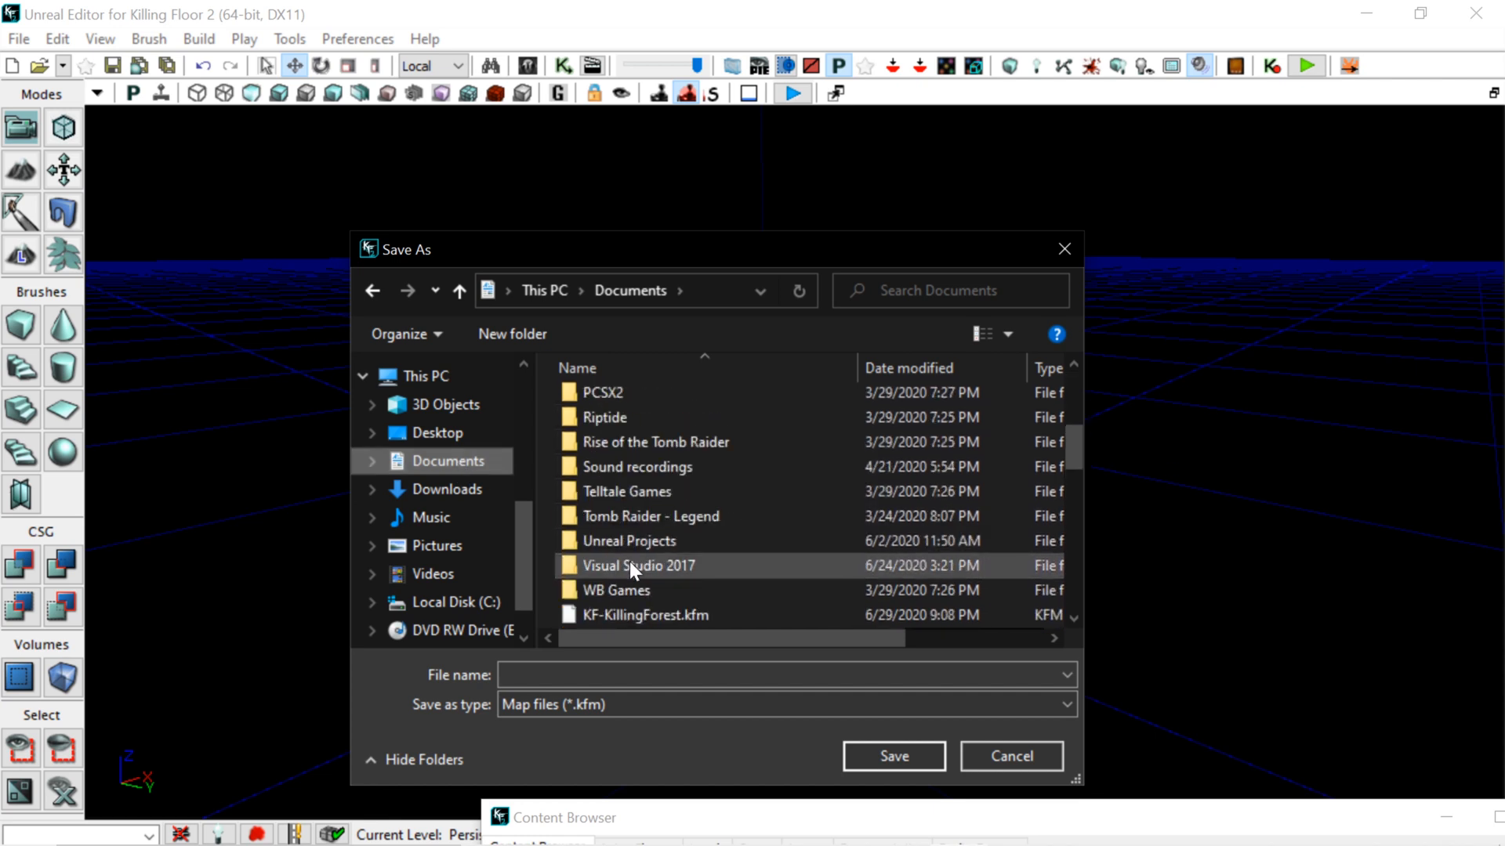
pyautogui.scroll(2, 620, 462)
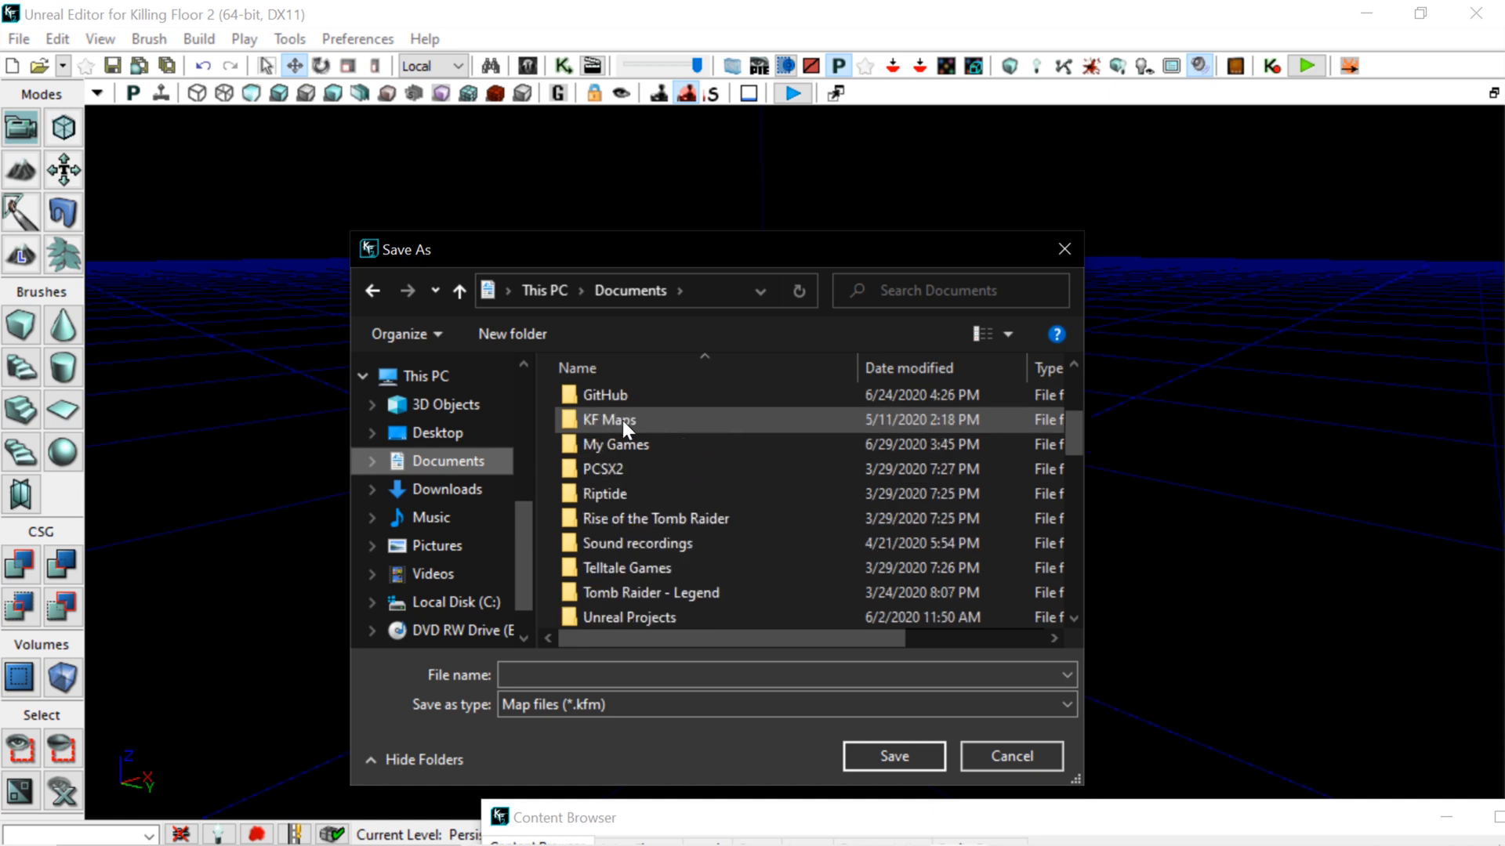
pyautogui.doubleClick(608, 541)
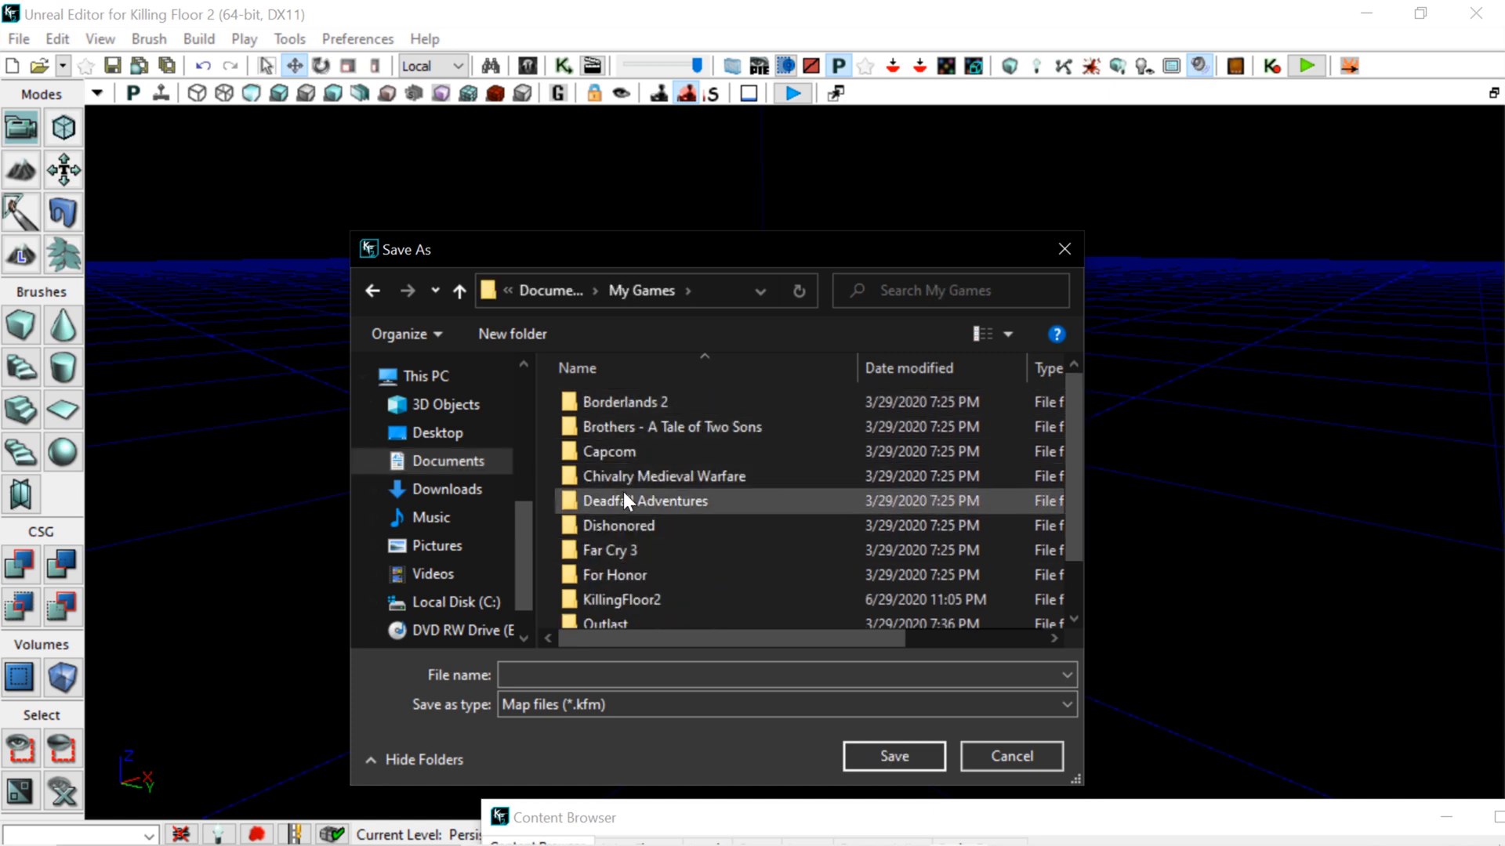
pyautogui.scroll(-1, 626, 517)
pyautogui.doubleClick(632, 538)
pyautogui.doubleClick(638, 449)
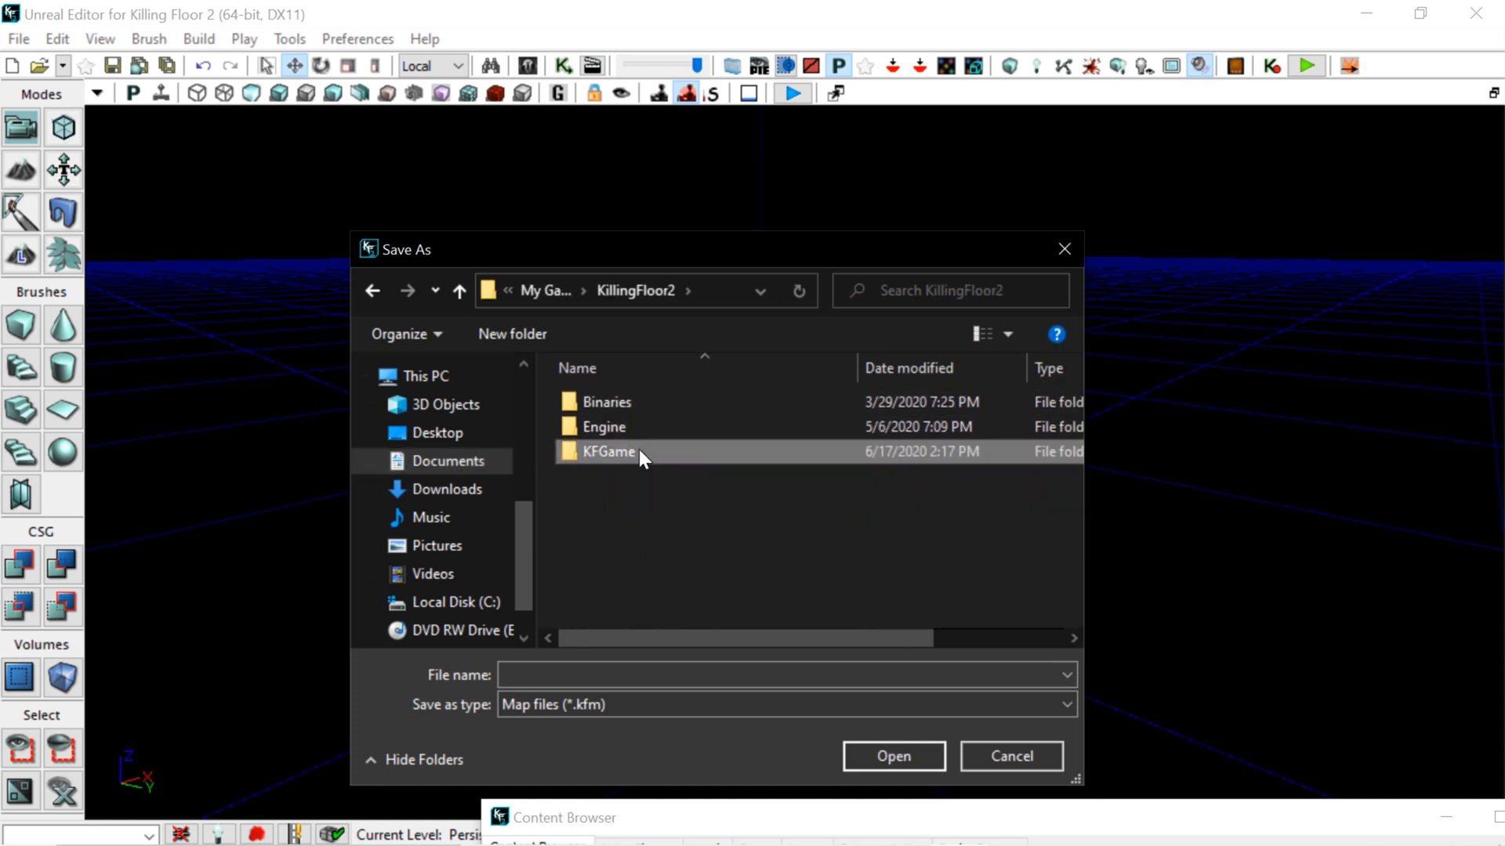
pyautogui.click(619, 526)
pyautogui.doubleClick(619, 526)
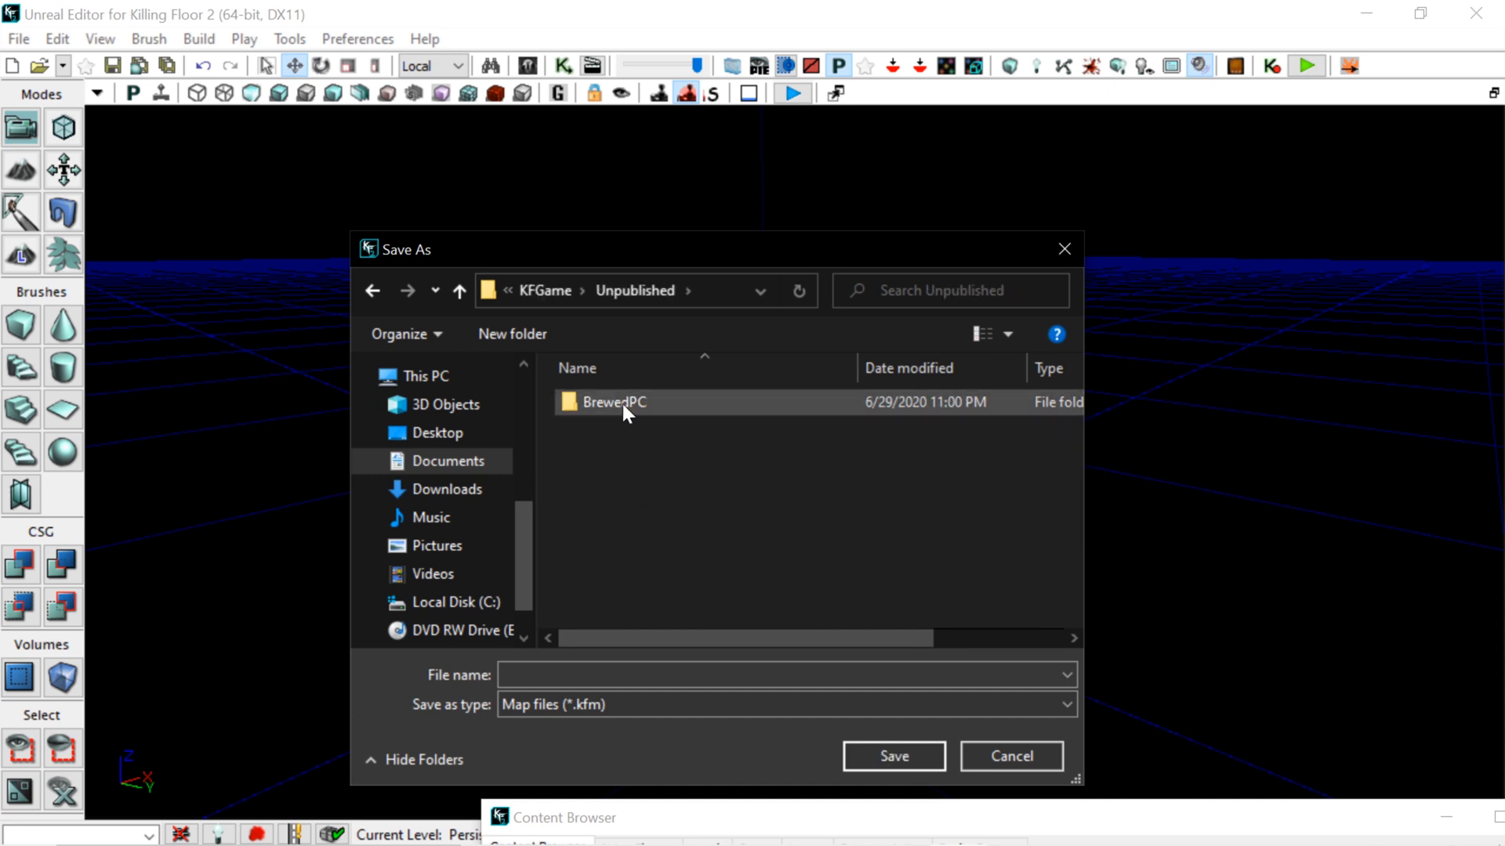
pyautogui.doubleClick(623, 402)
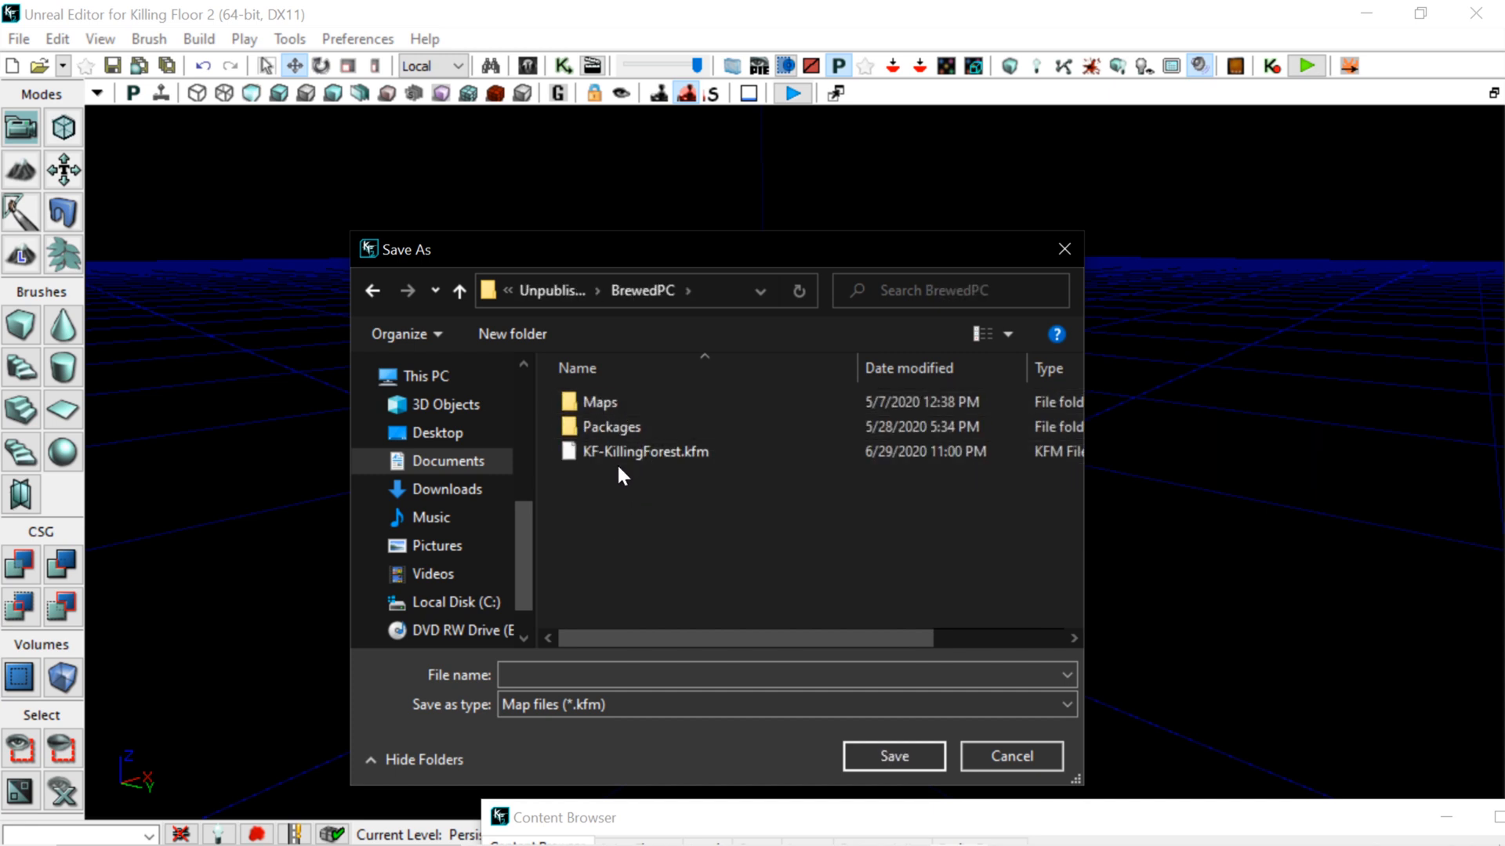
# Go back up the folder path from BrewedPC to the Documents folder in the save dialog
pyautogui.click(557, 295)
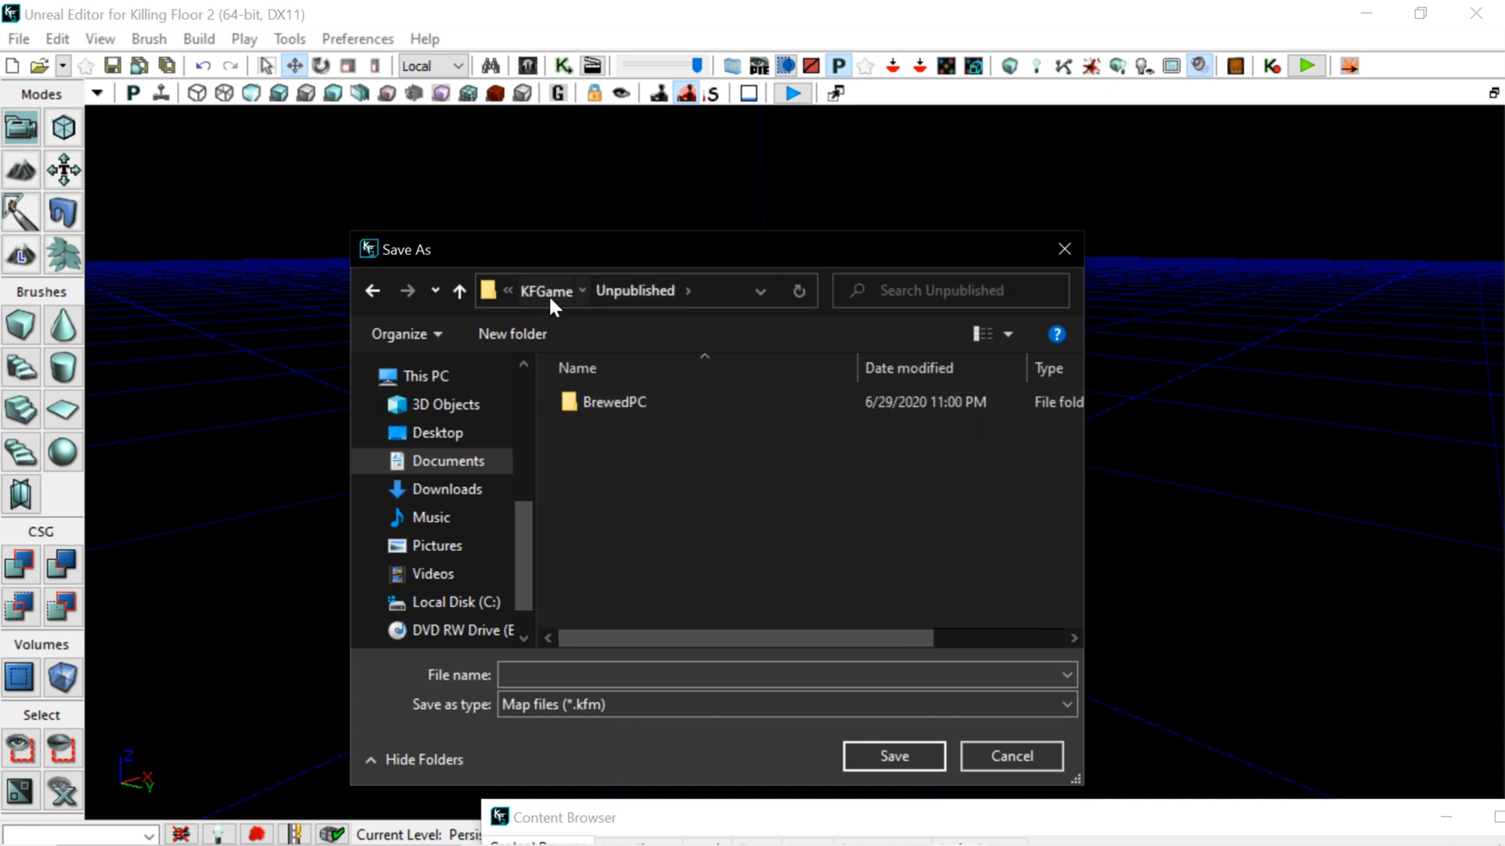
pyautogui.click(555, 296)
pyautogui.click(555, 296)
pyautogui.click(553, 294)
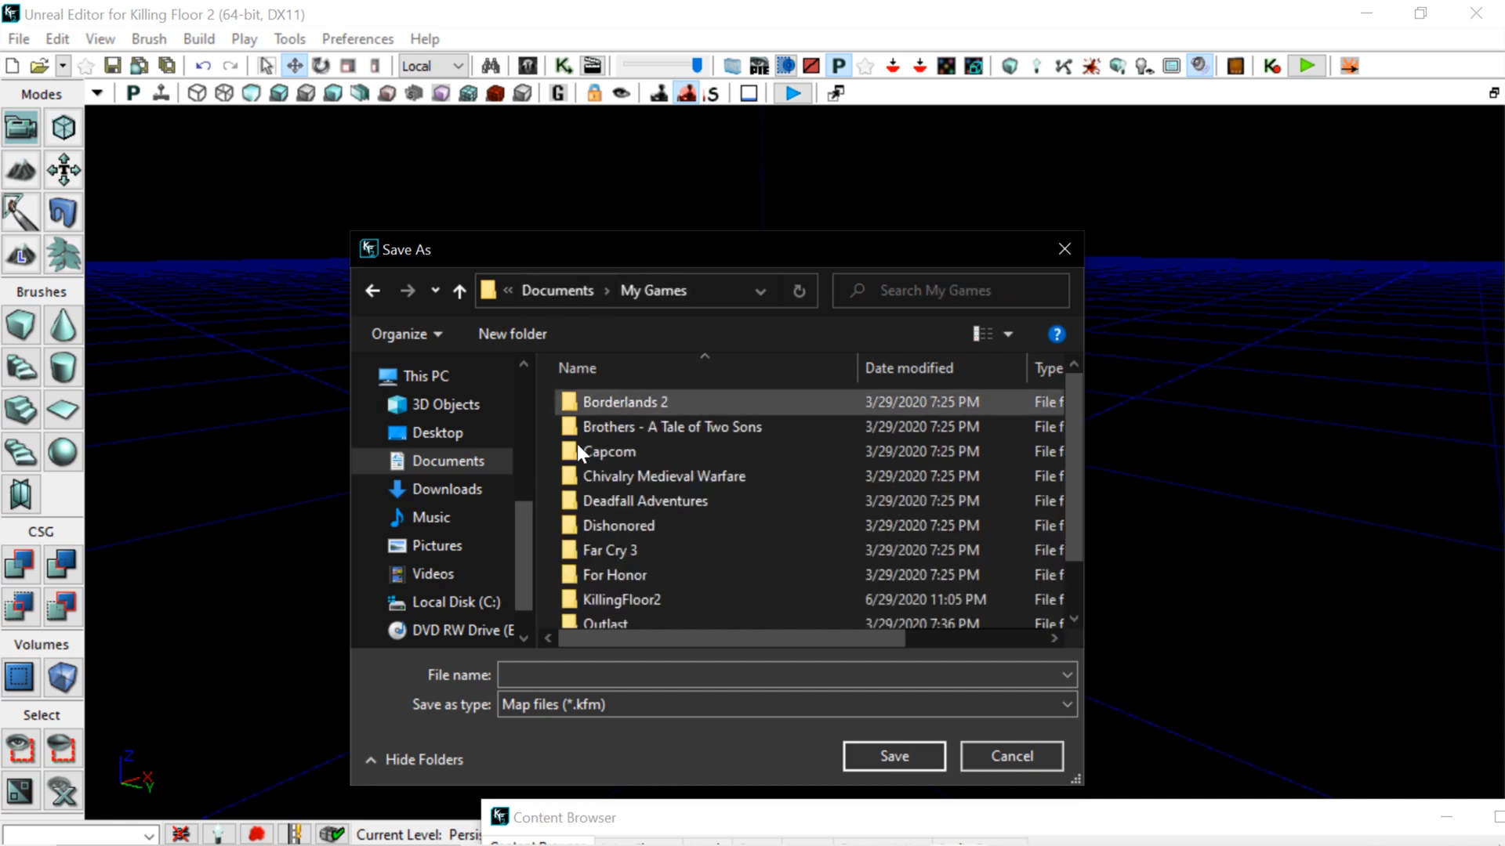
pyautogui.click(571, 292)
# Look through the folders and the numbered killingforest map files stored in Documents
pyautogui.scroll(-10, 664, 497)
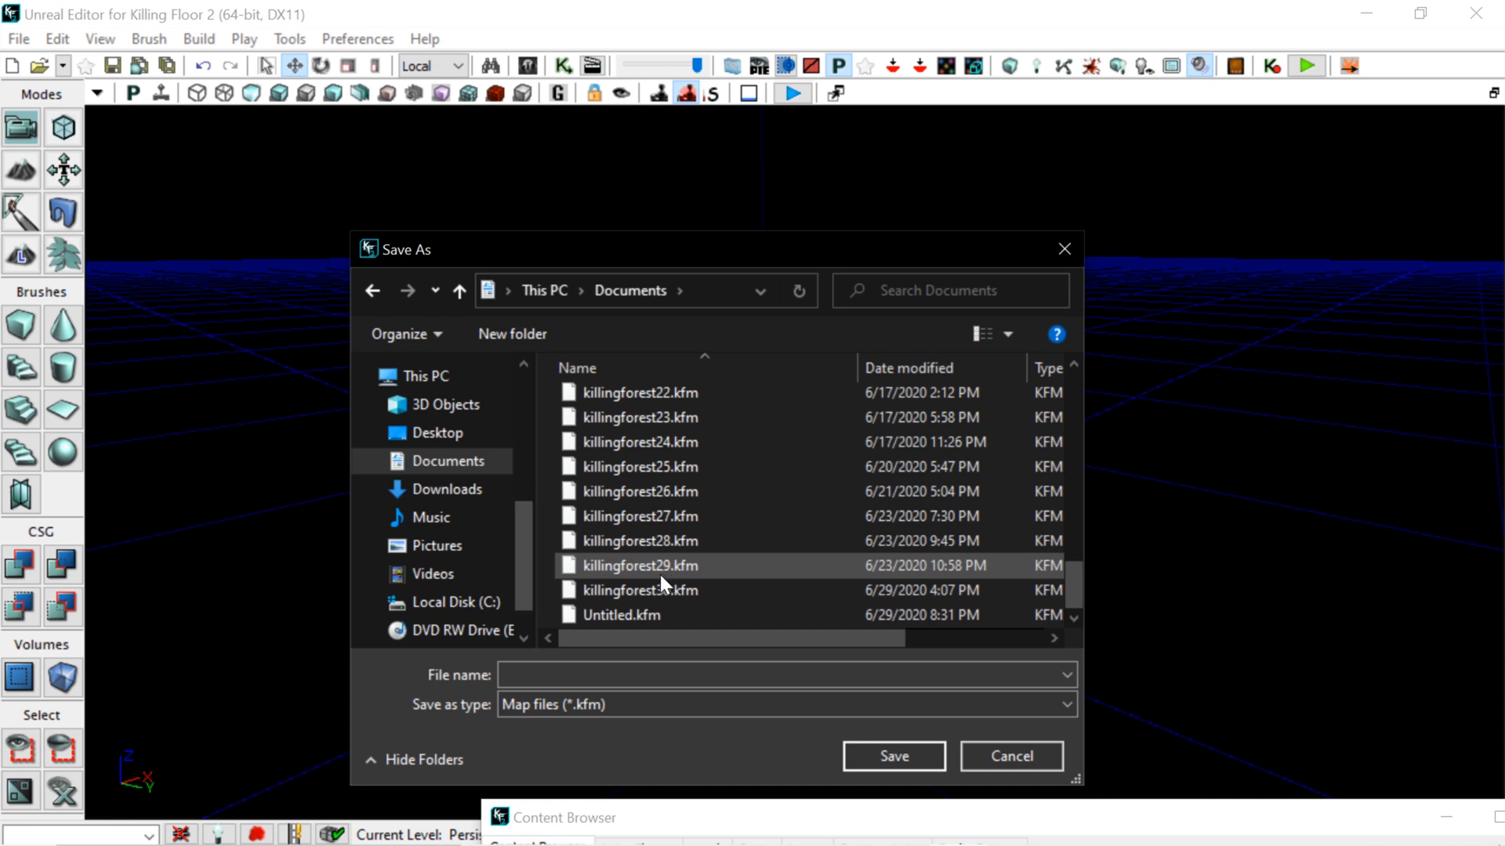
pyautogui.scroll(6, 656, 561)
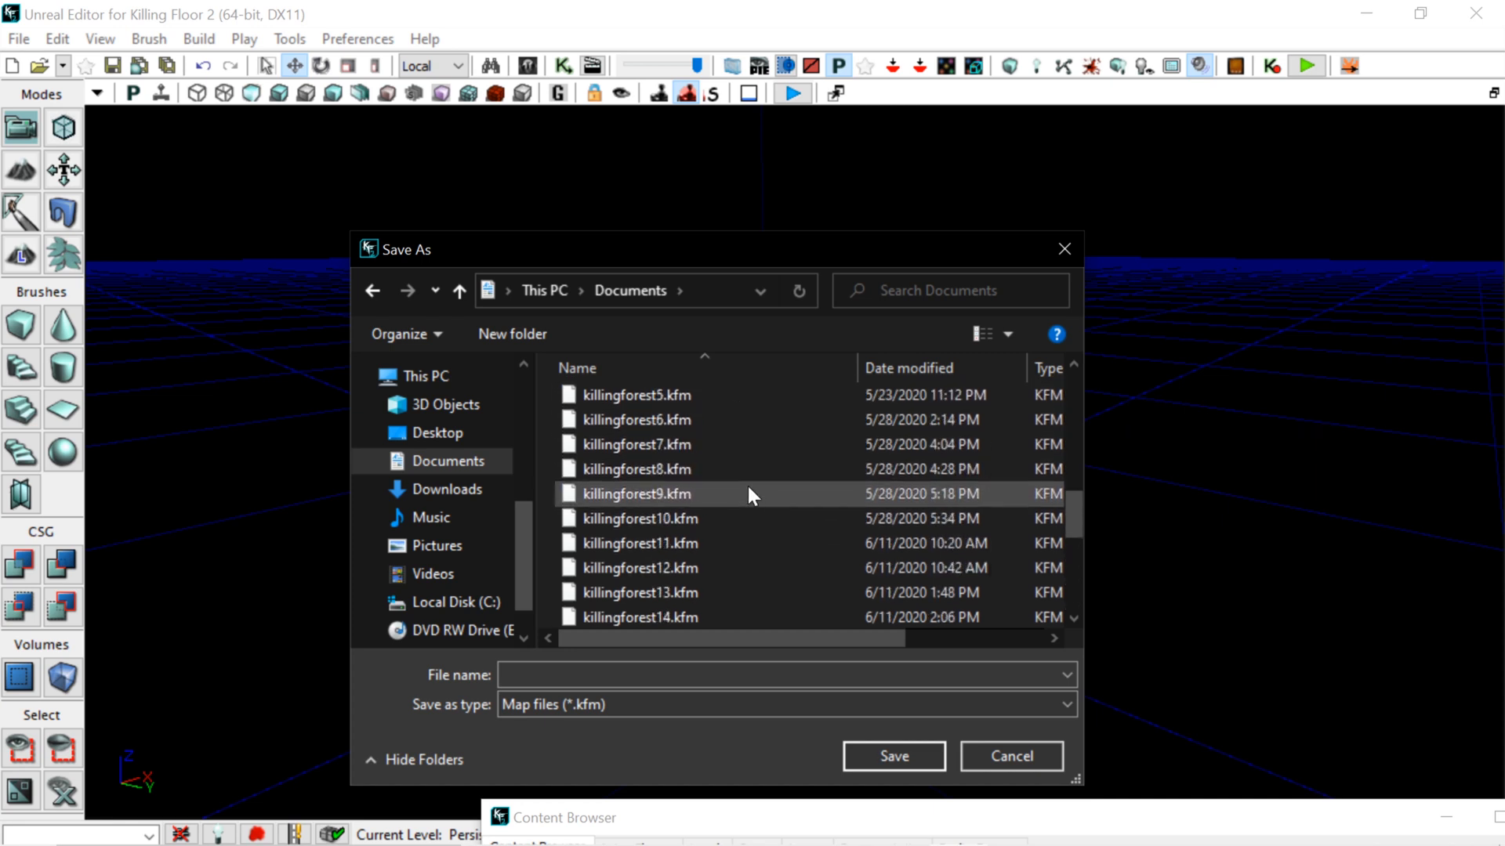
pyautogui.scroll(4, 705, 509)
pyautogui.scroll(-10, 637, 515)
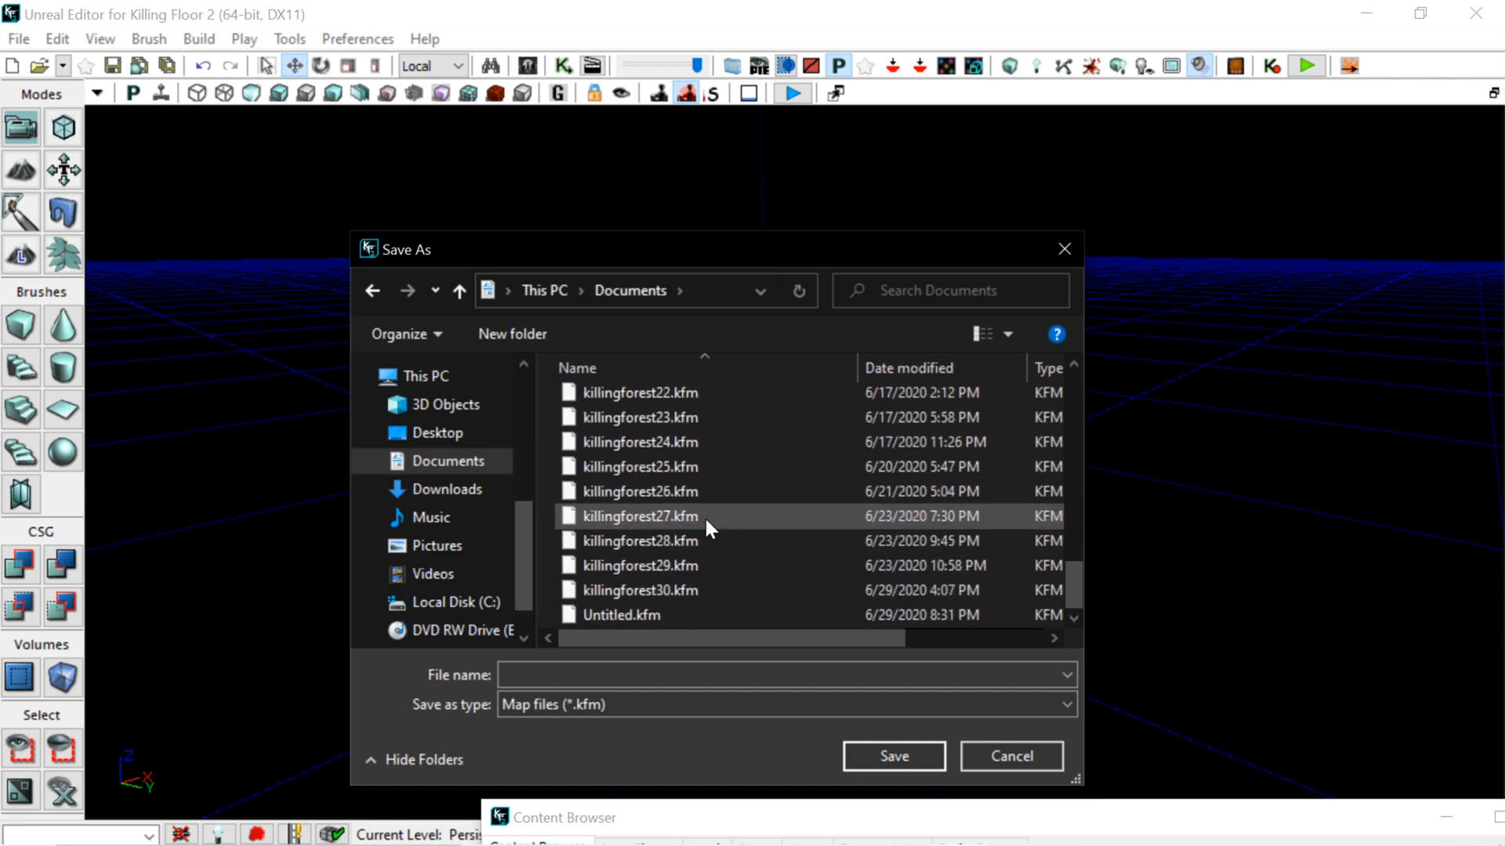
pyautogui.scroll(7, 709, 506)
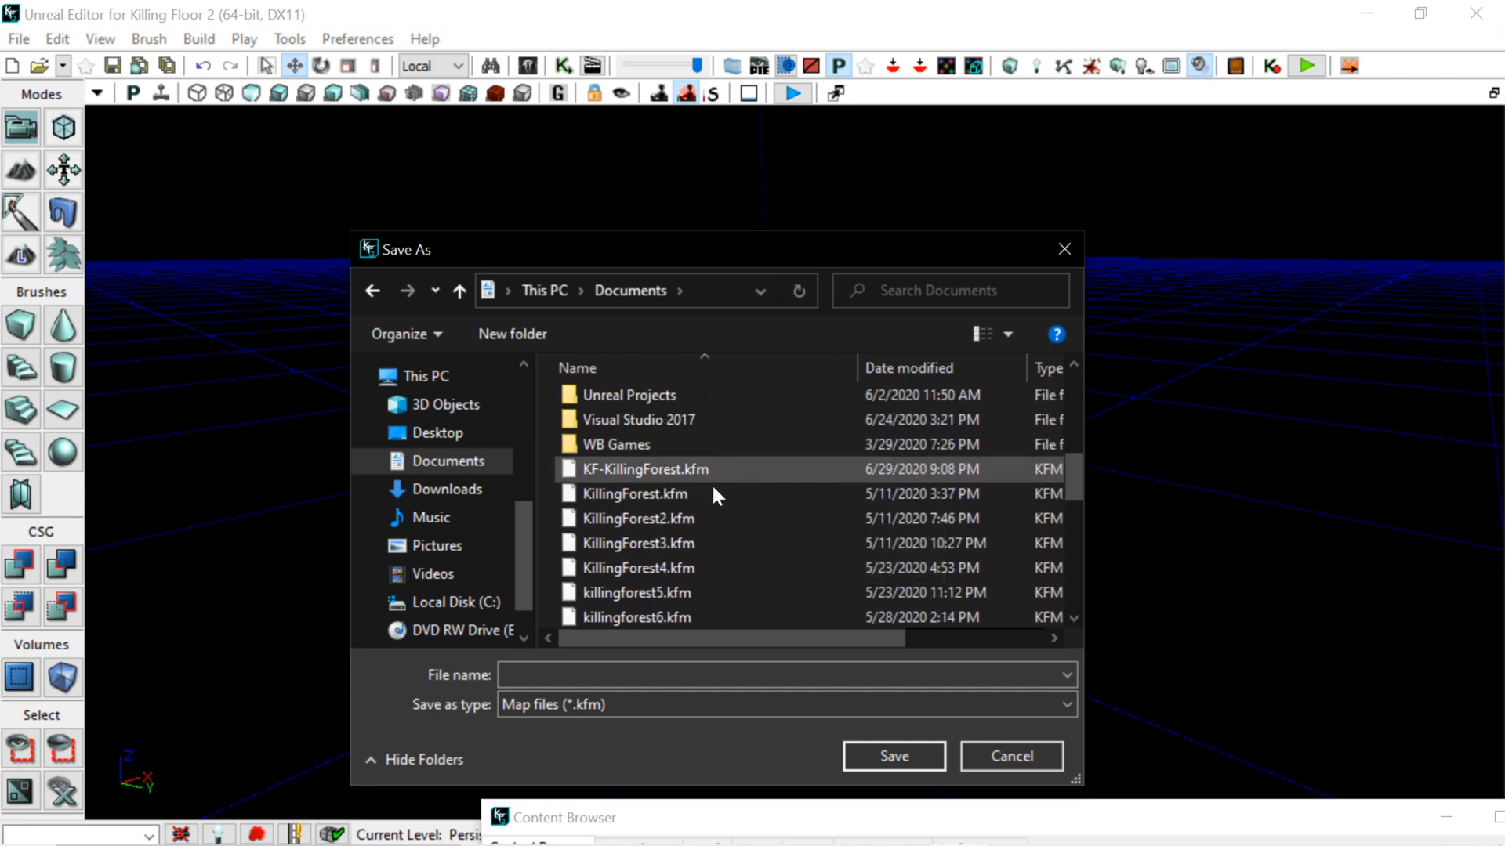
pyautogui.scroll(4, 710, 495)
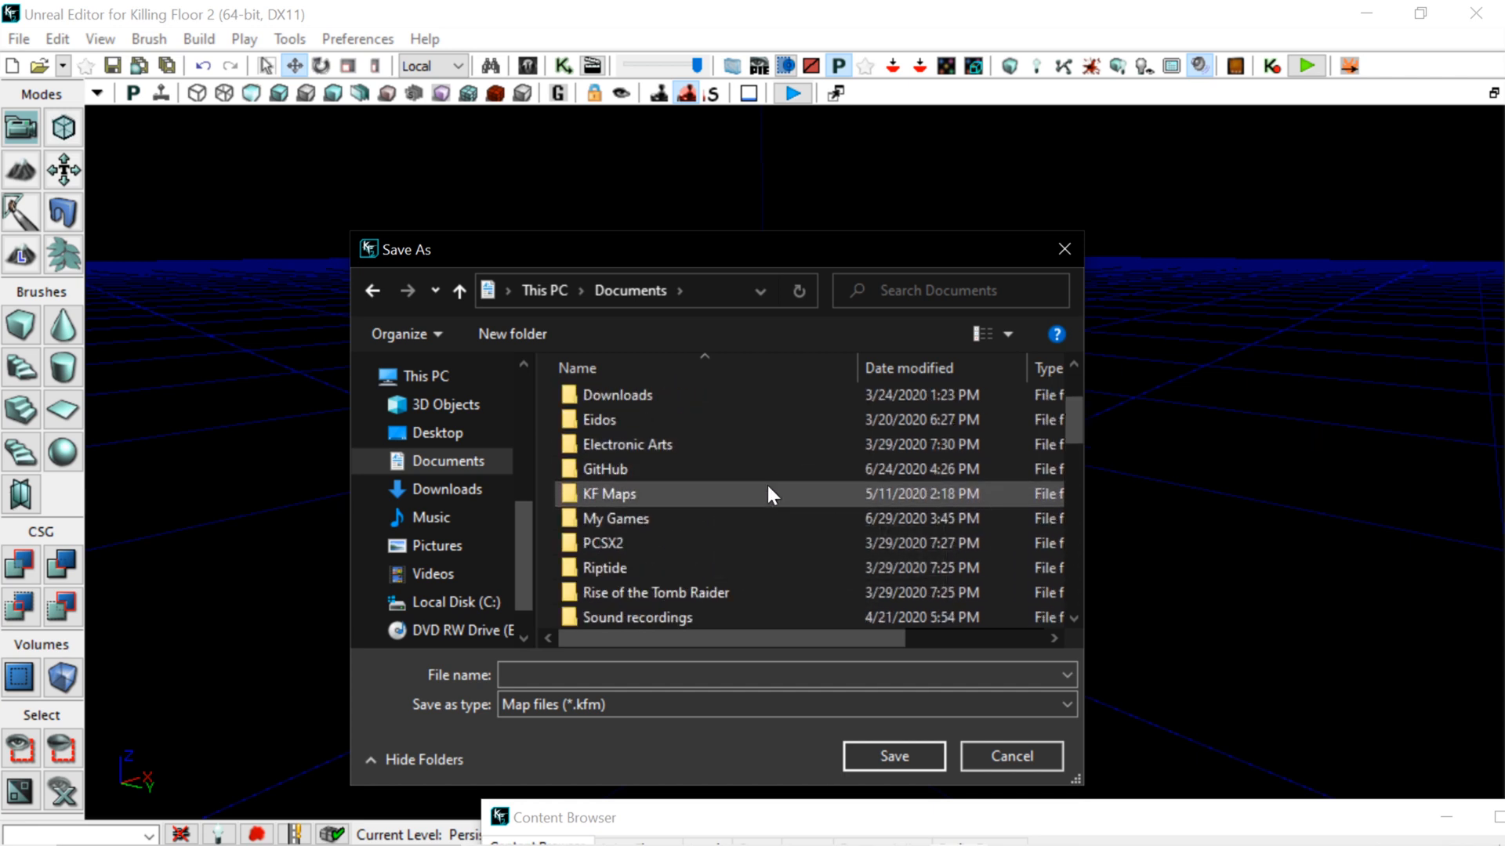
pyautogui.scroll(-4, 712, 490)
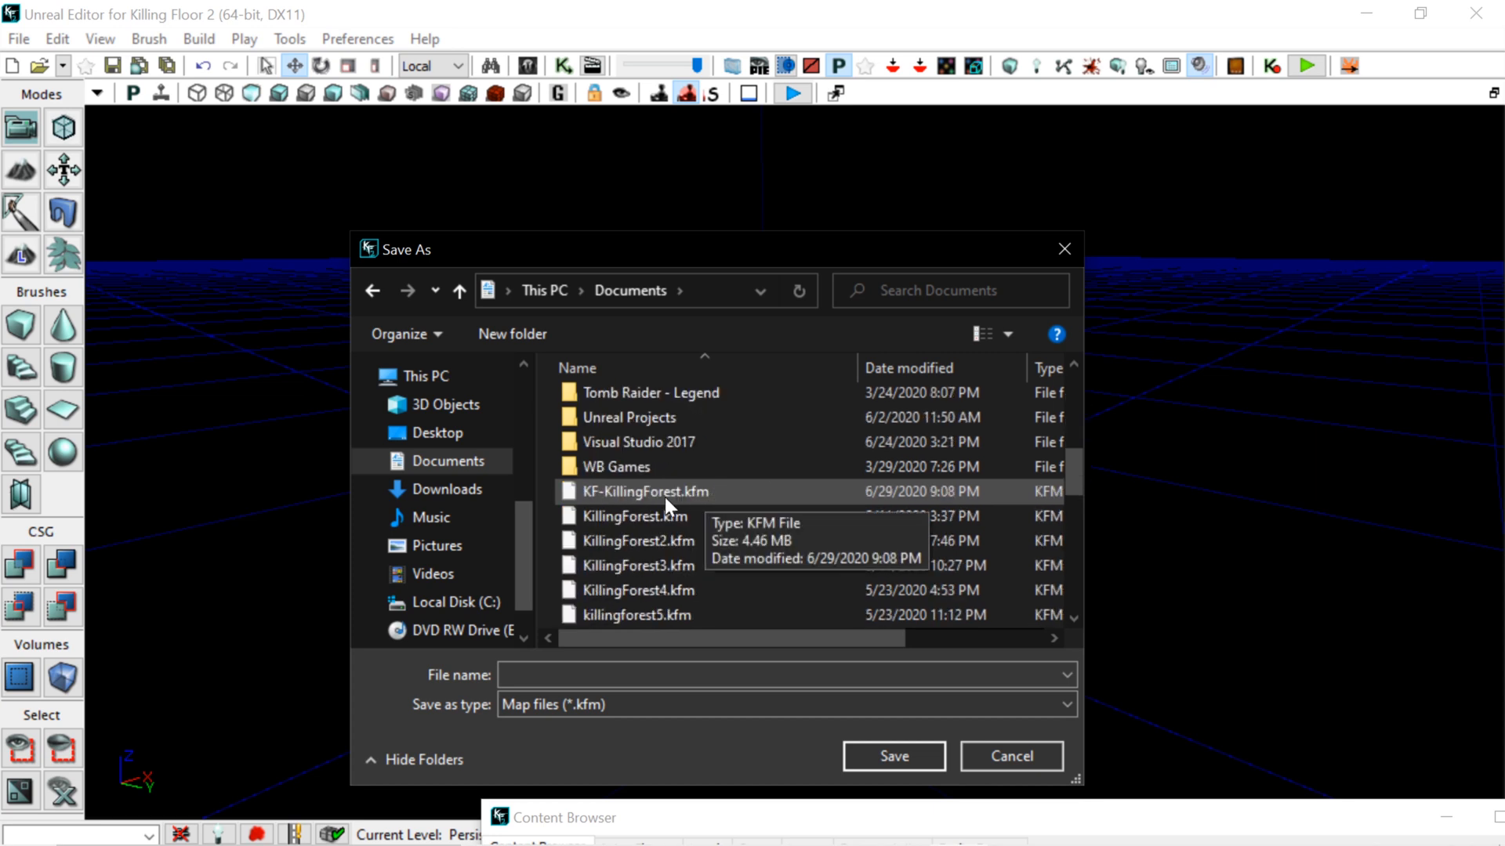
pyautogui.scroll(5, 702, 445)
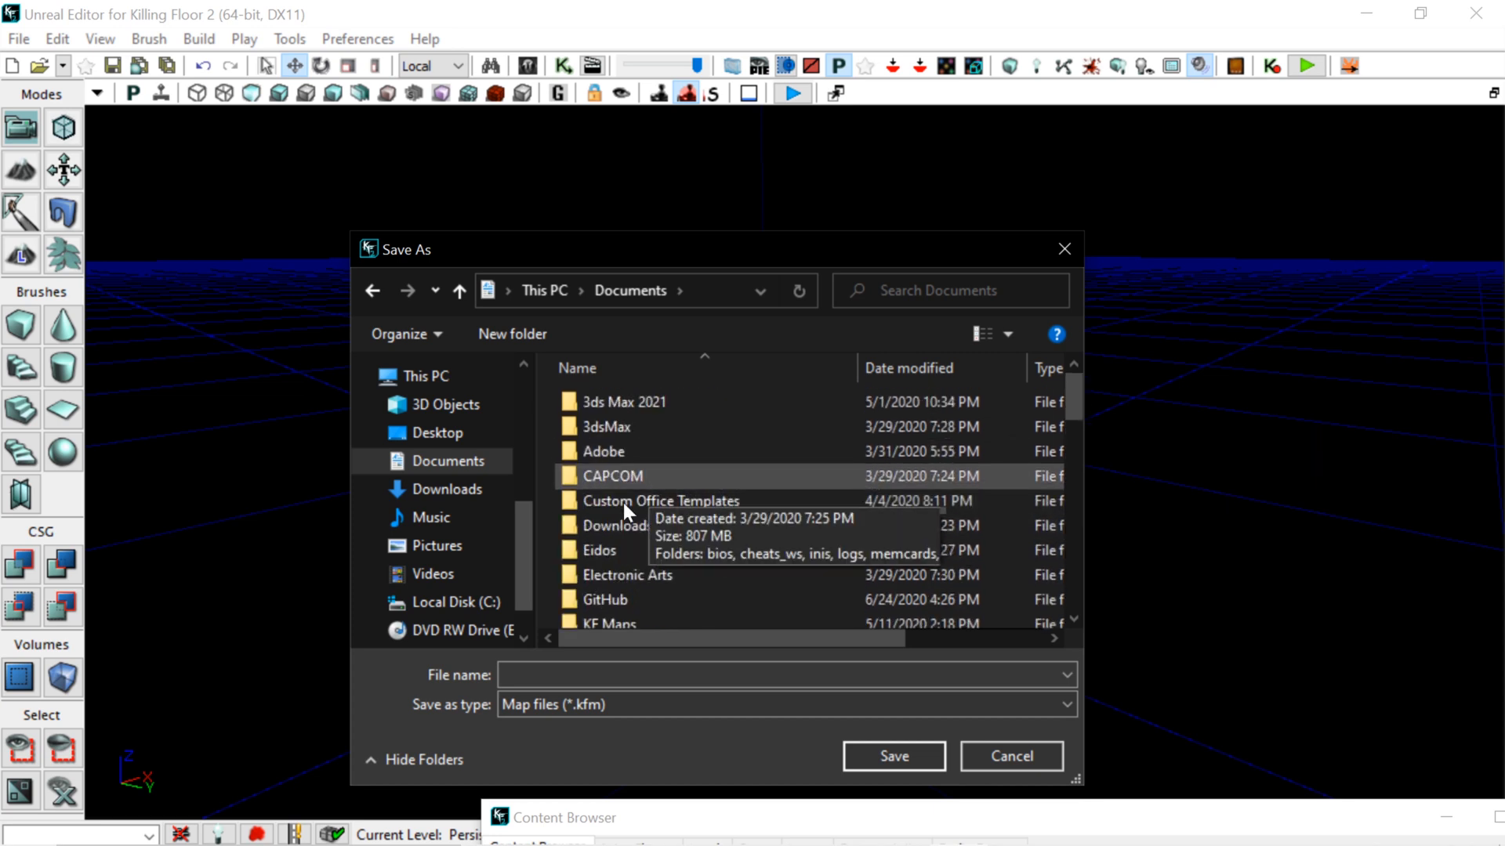
pyautogui.scroll(-8, 779, 492)
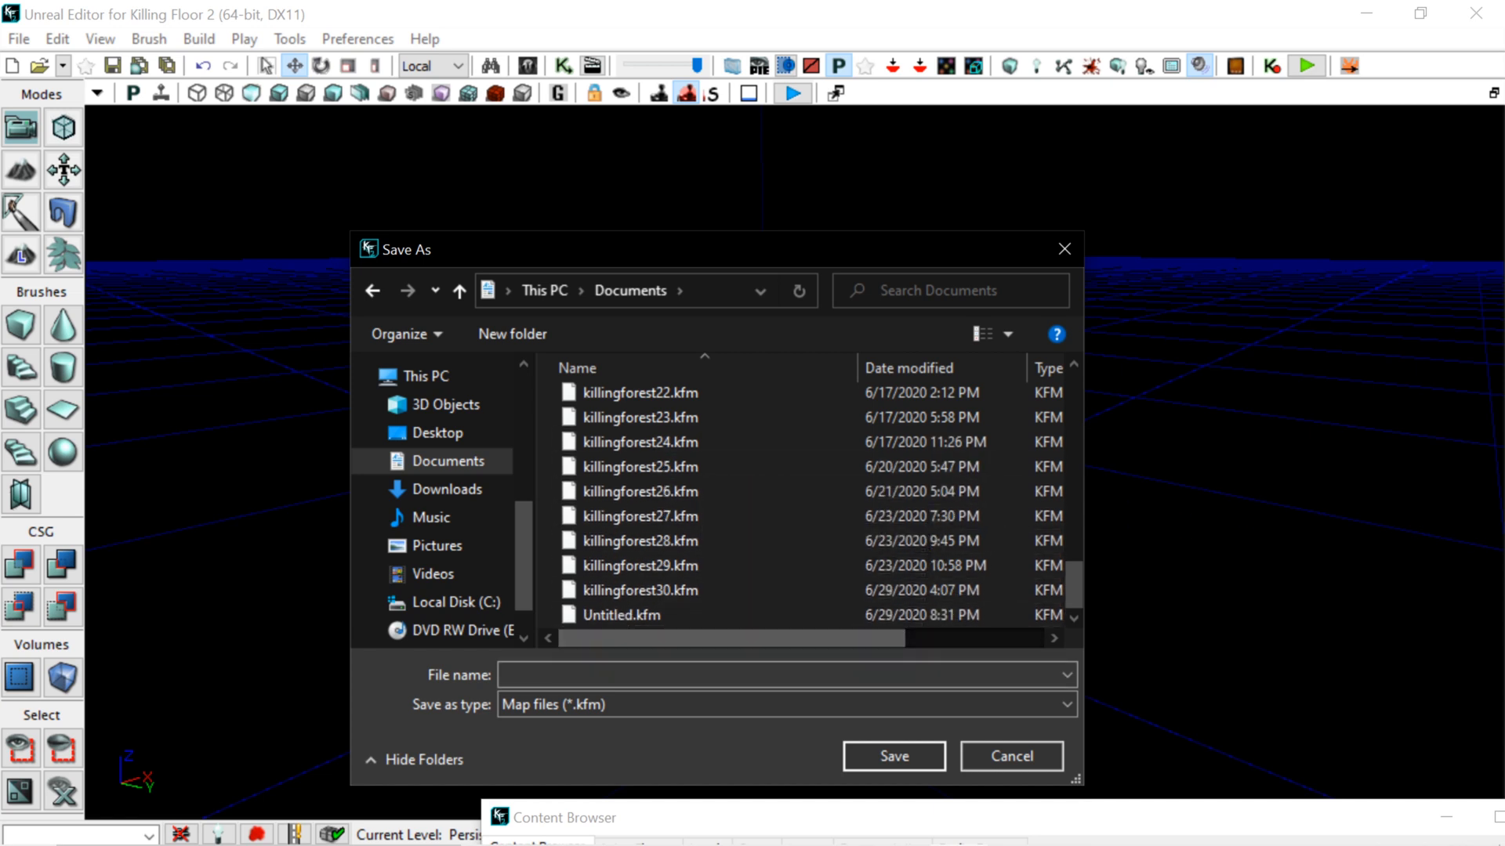
# Save the level in the Documents folder as a map file named YouTube
pyautogui.click(587, 663)
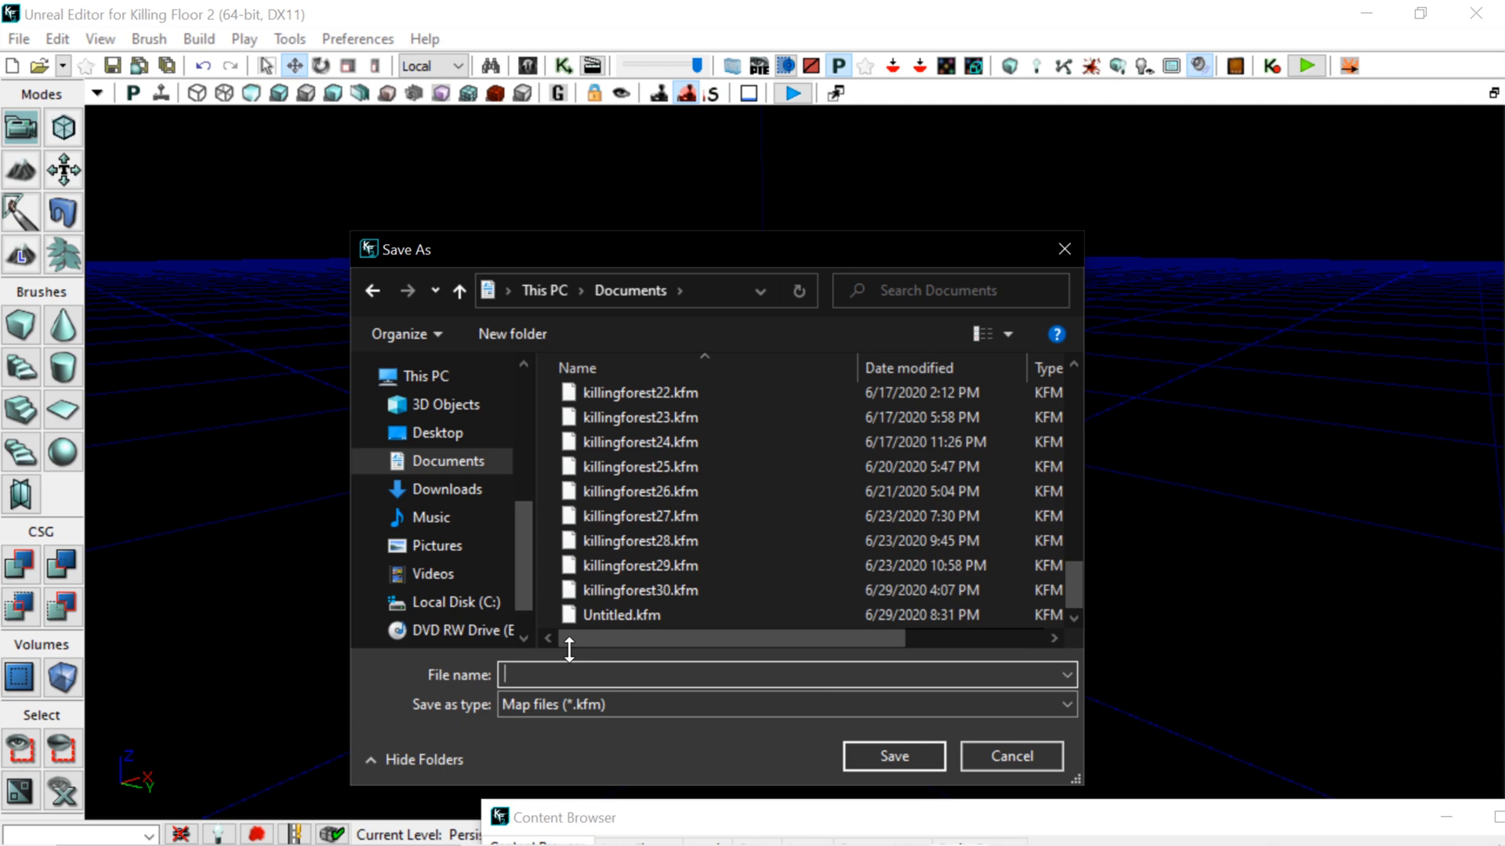
pyautogui.write('T')
pyautogui.press('BackSpace')
pyautogui.write('YouTube')
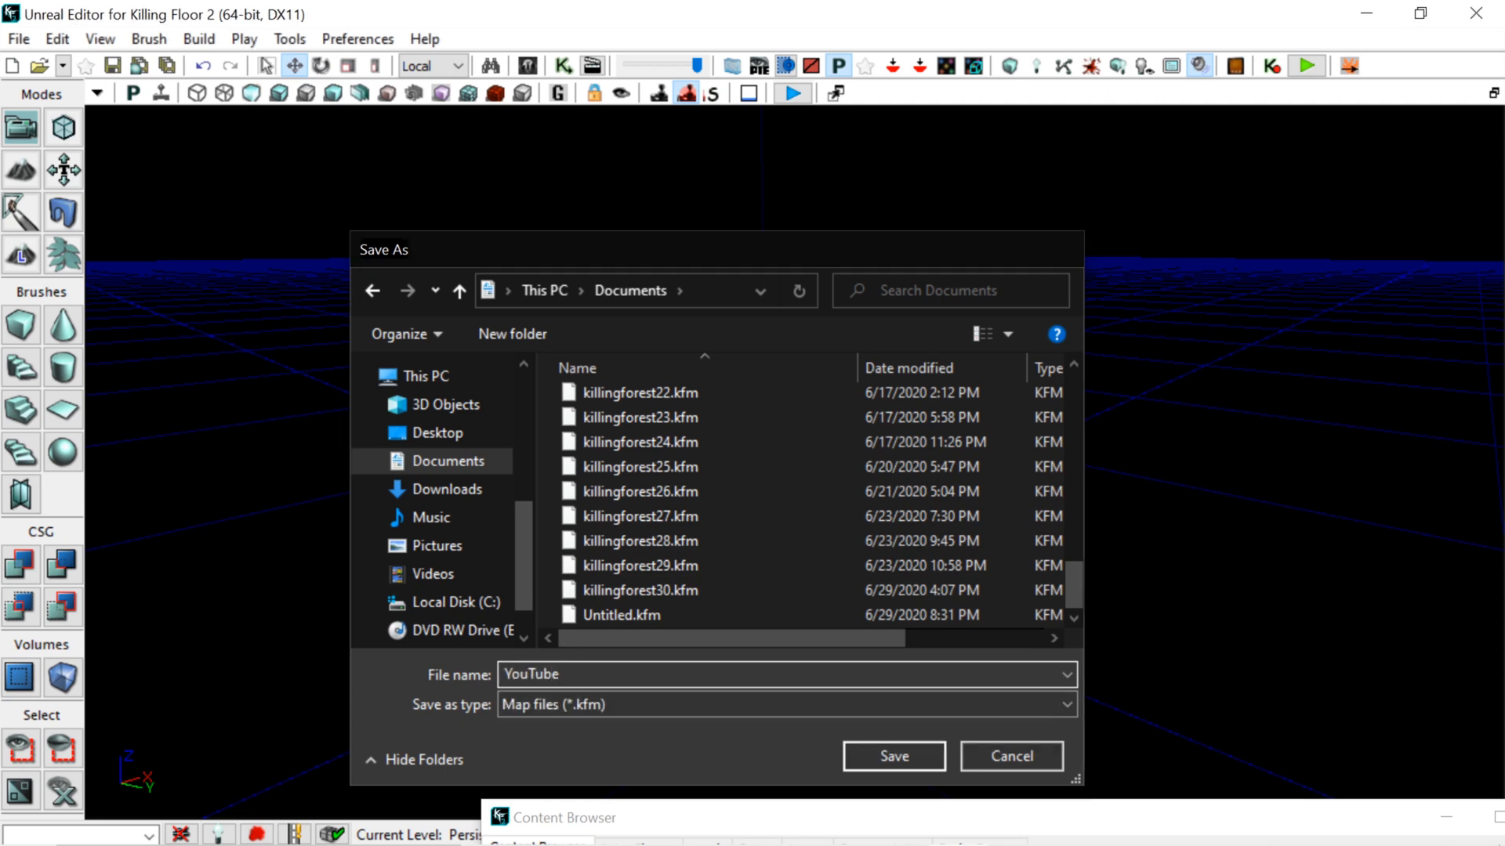
pyautogui.press('Return')
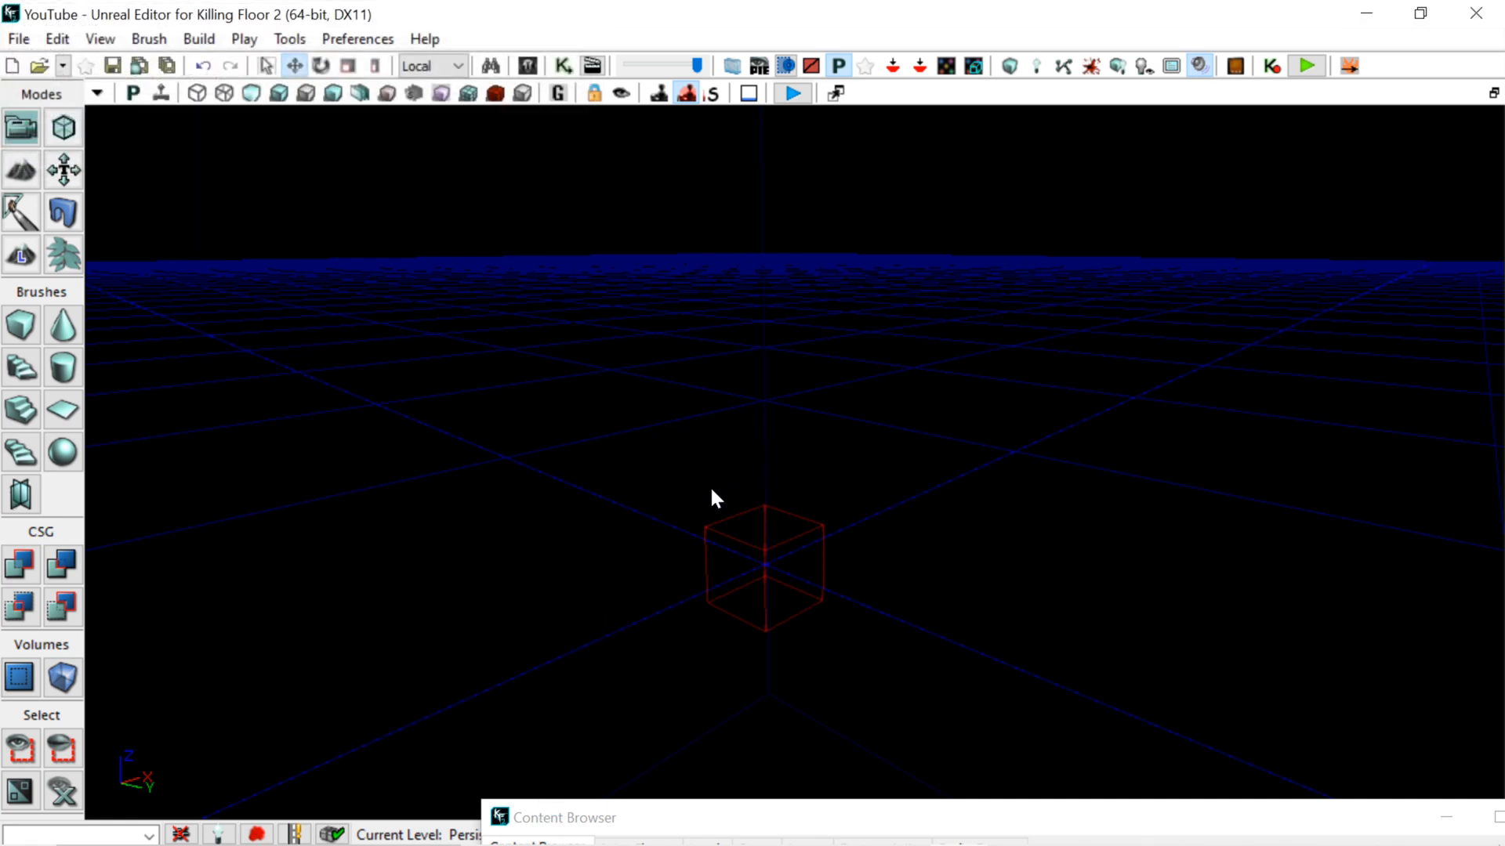
pyautogui.rightClick(735, 429)
pyautogui.moveTo(733, 443); pyautogui.dragTo(759, 424, button='right')
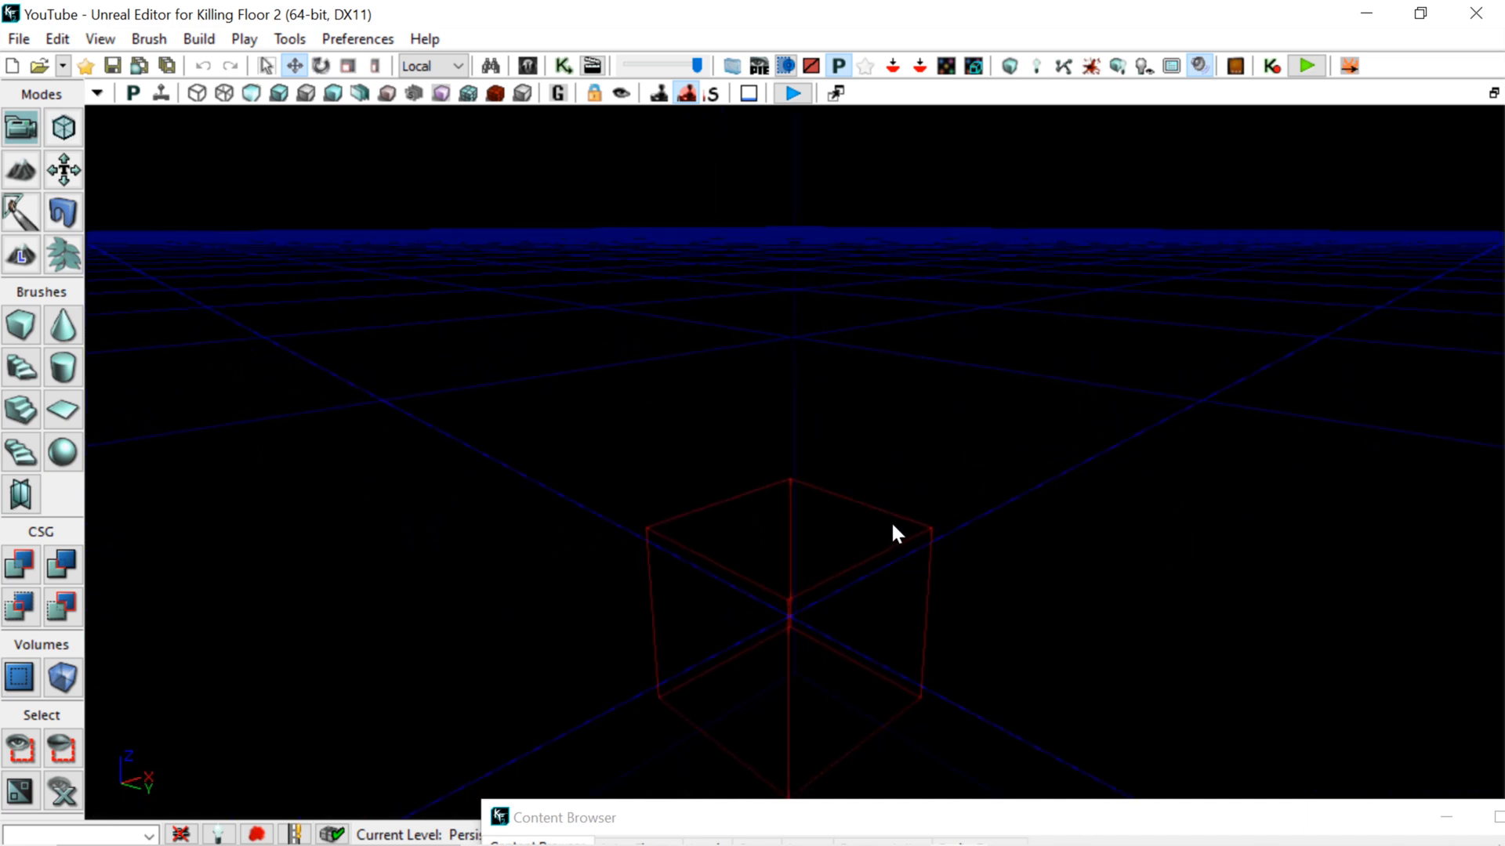
pyautogui.moveTo(891, 523); pyautogui.dragTo(897, 462, button='right')
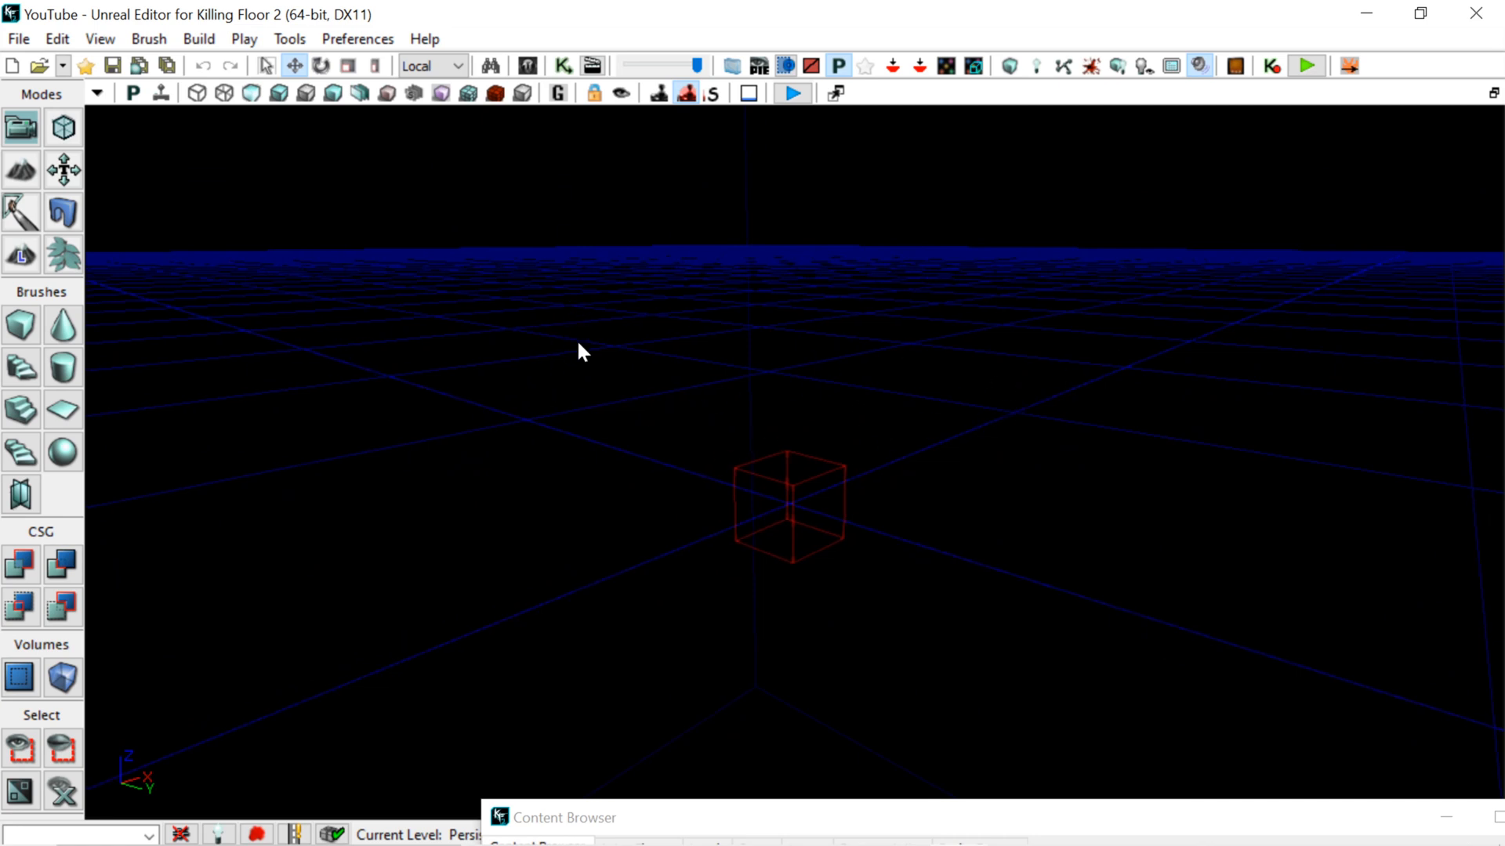
pyautogui.moveTo(736, 326); pyautogui.dragTo(810, 326, button='right')
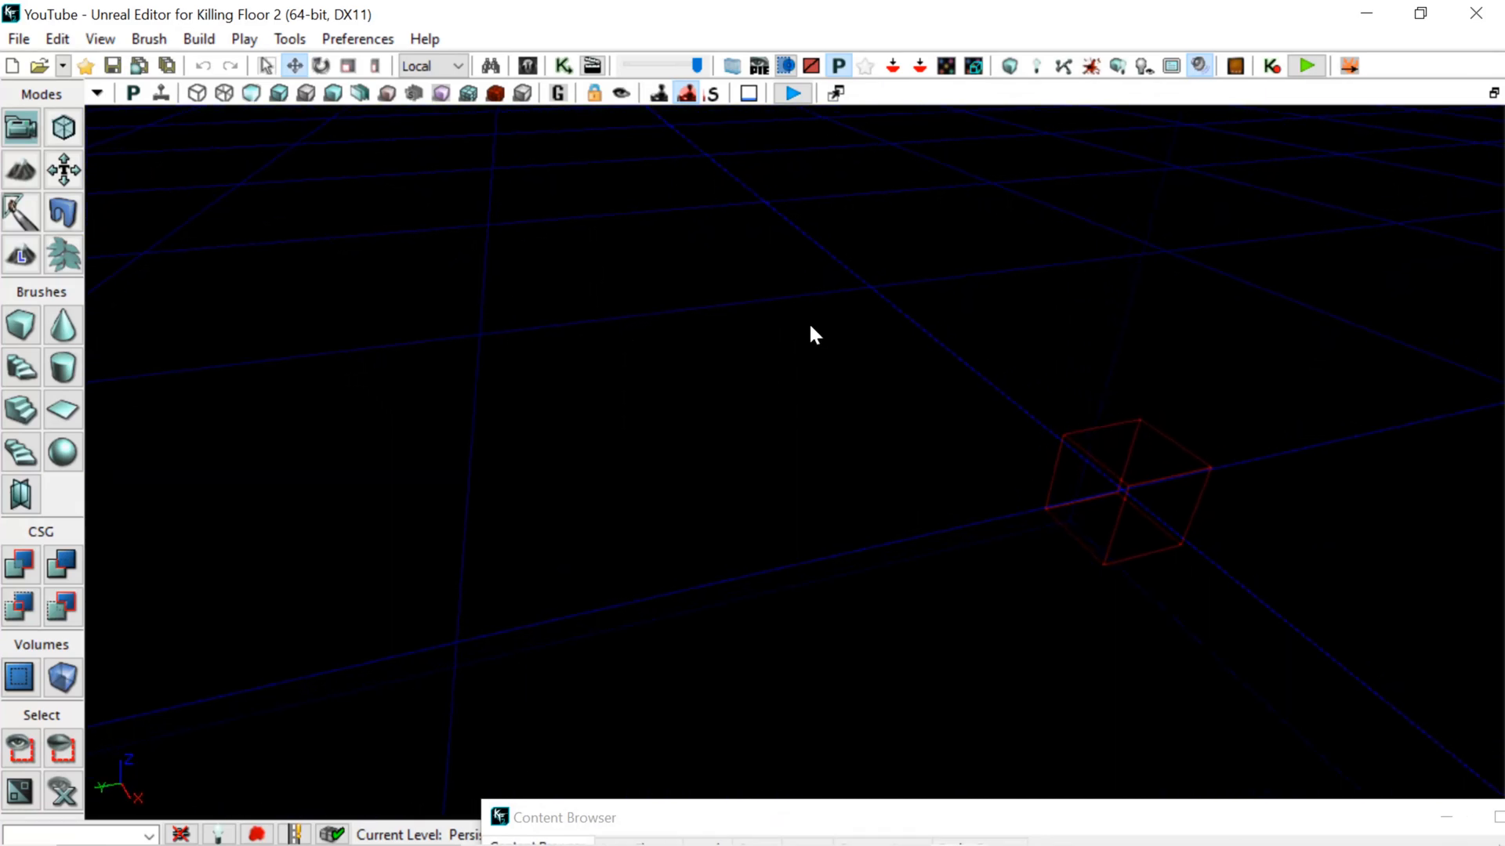
pyautogui.moveTo(268, 266); pyautogui.dragTo(541, 411, button='right')
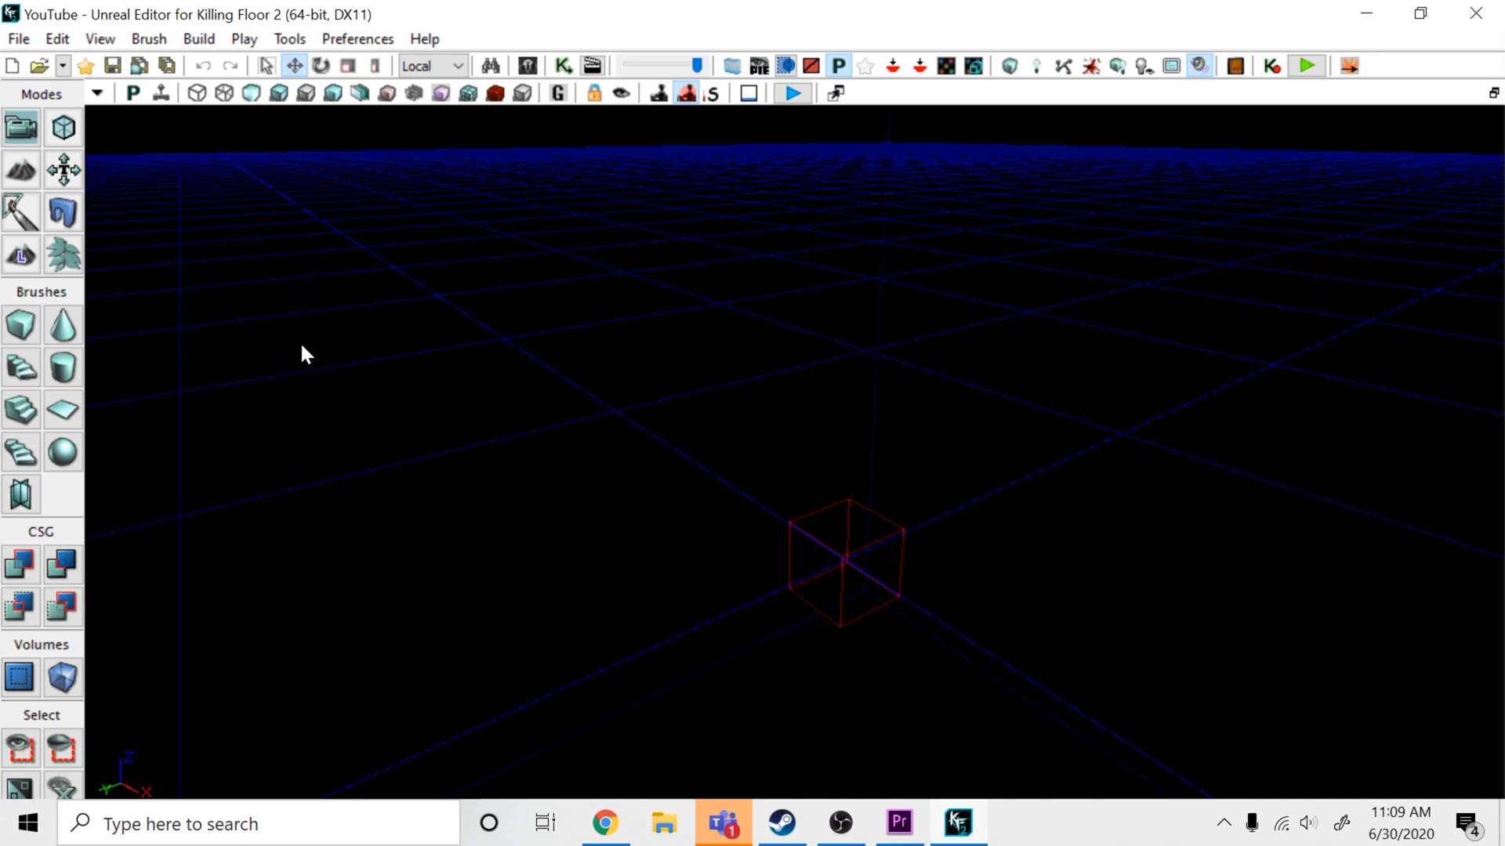
# Enter Landscape Mode and set the new landscape's component size to 255 quads per section with 1 section per component
pyautogui.click(24, 258)
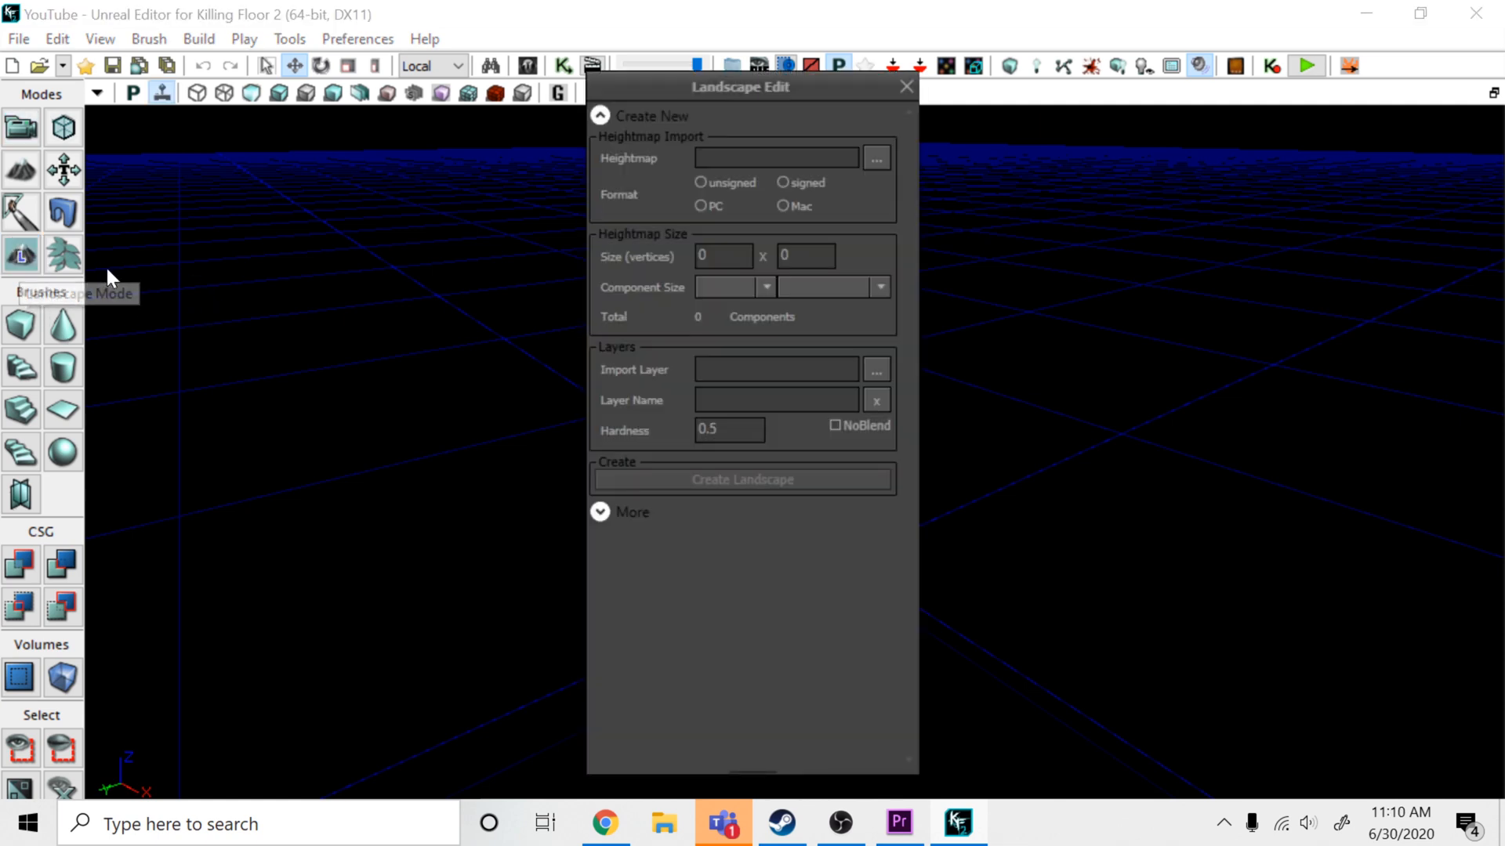
pyautogui.moveTo(773, 86)
pyautogui.mouseDown()
pyautogui.moveTo(756, 86)
pyautogui.moveTo(776, 107)
pyautogui.mouseUp()
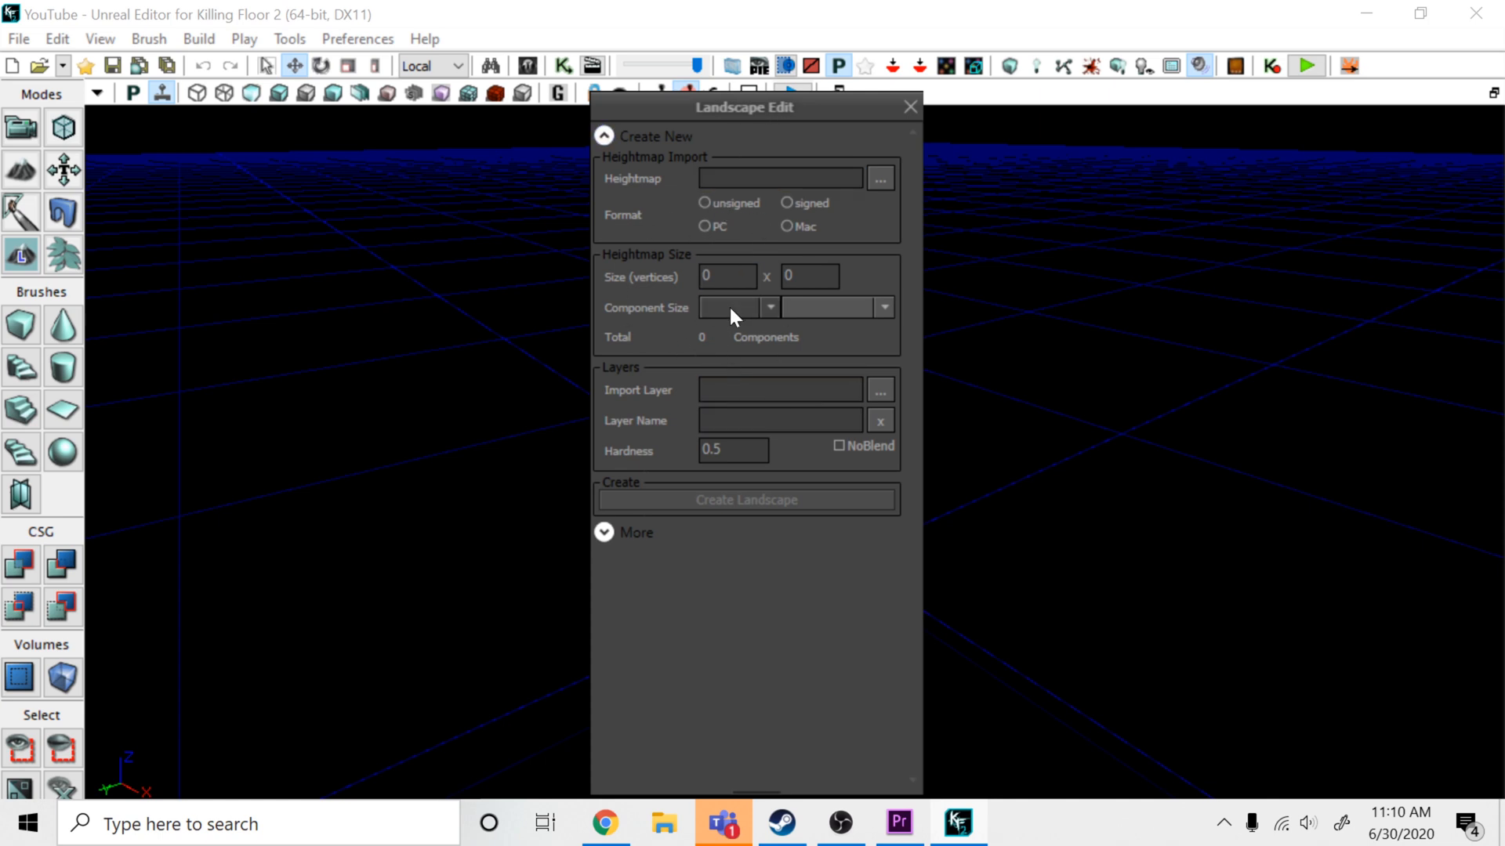
pyautogui.click(769, 307)
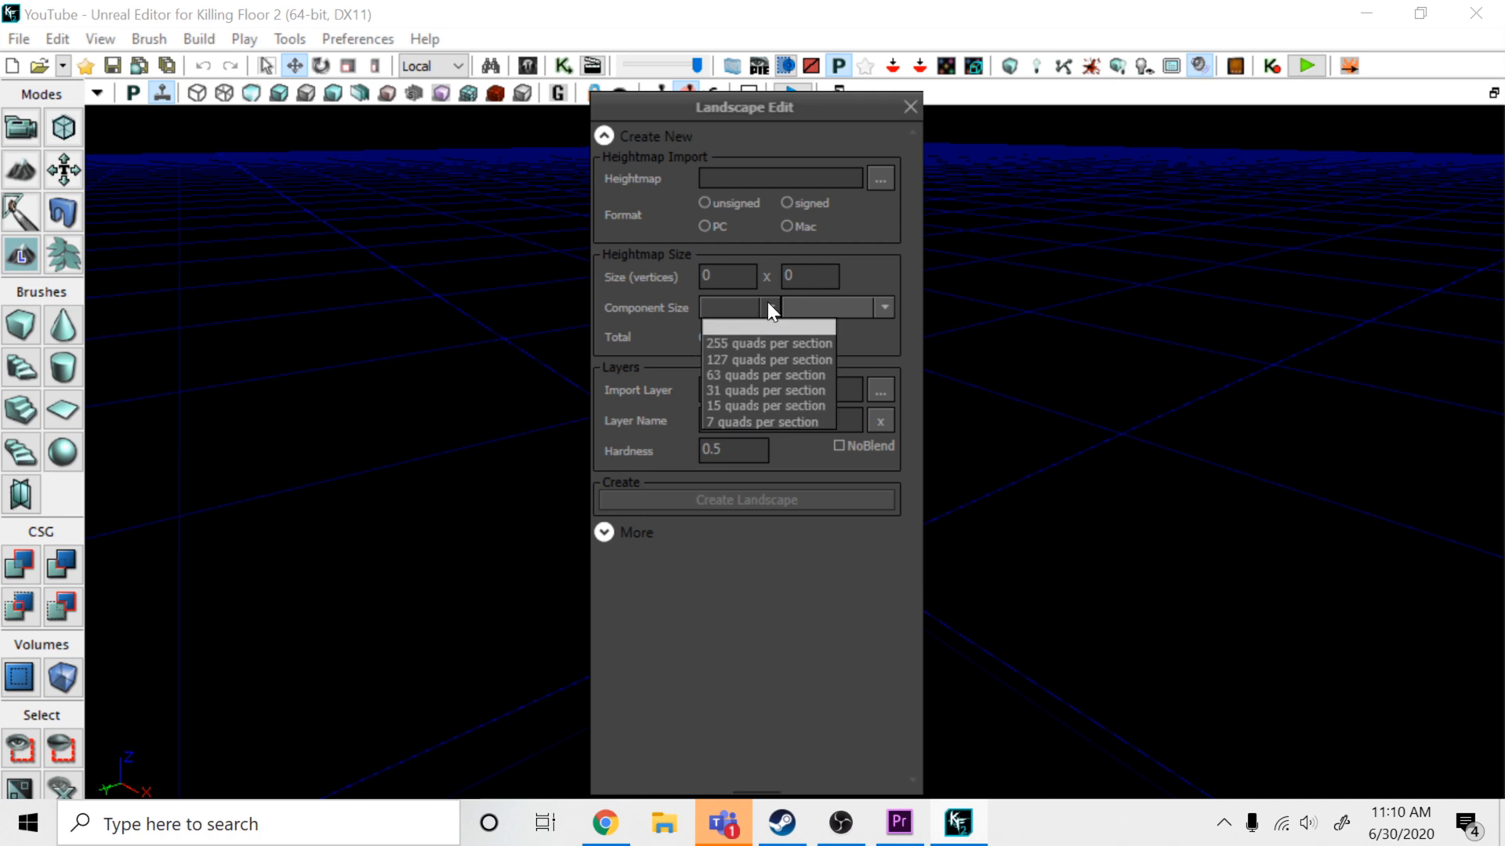
pyautogui.click(736, 374)
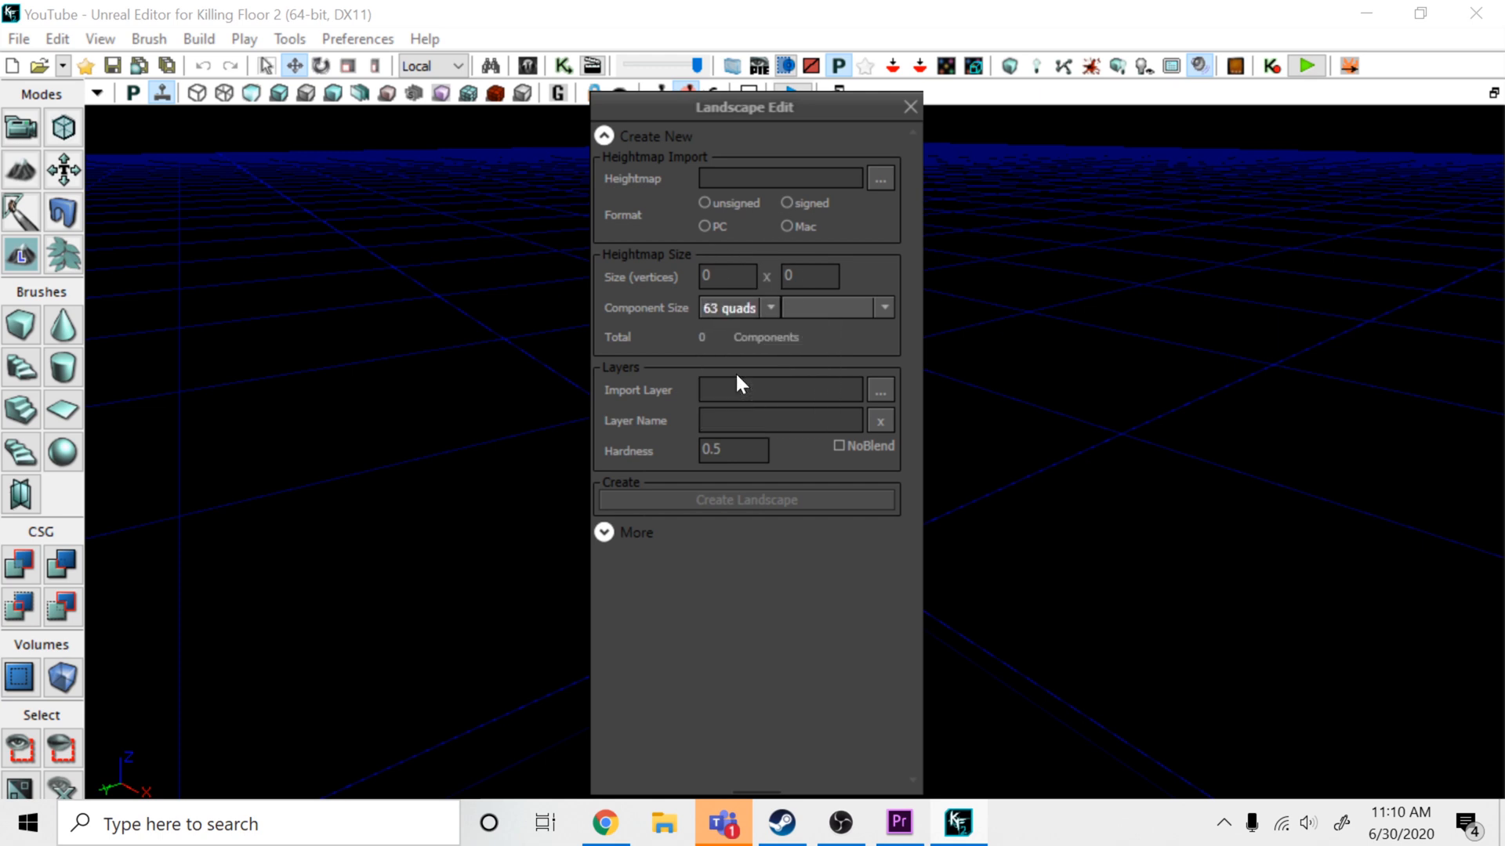
pyautogui.click(785, 309)
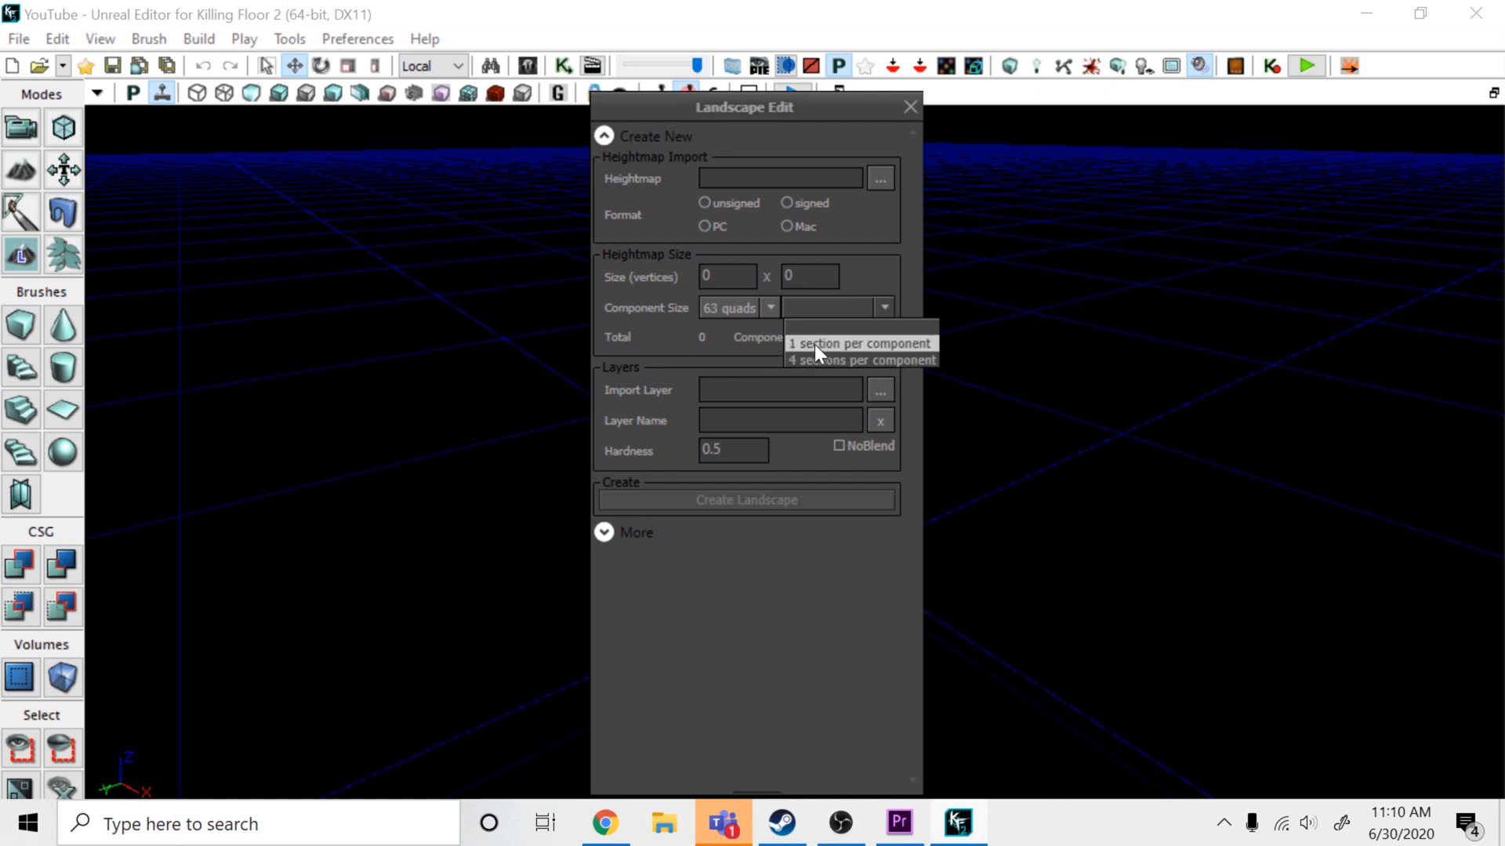
pyautogui.click(815, 344)
pyautogui.click(771, 307)
pyautogui.click(741, 341)
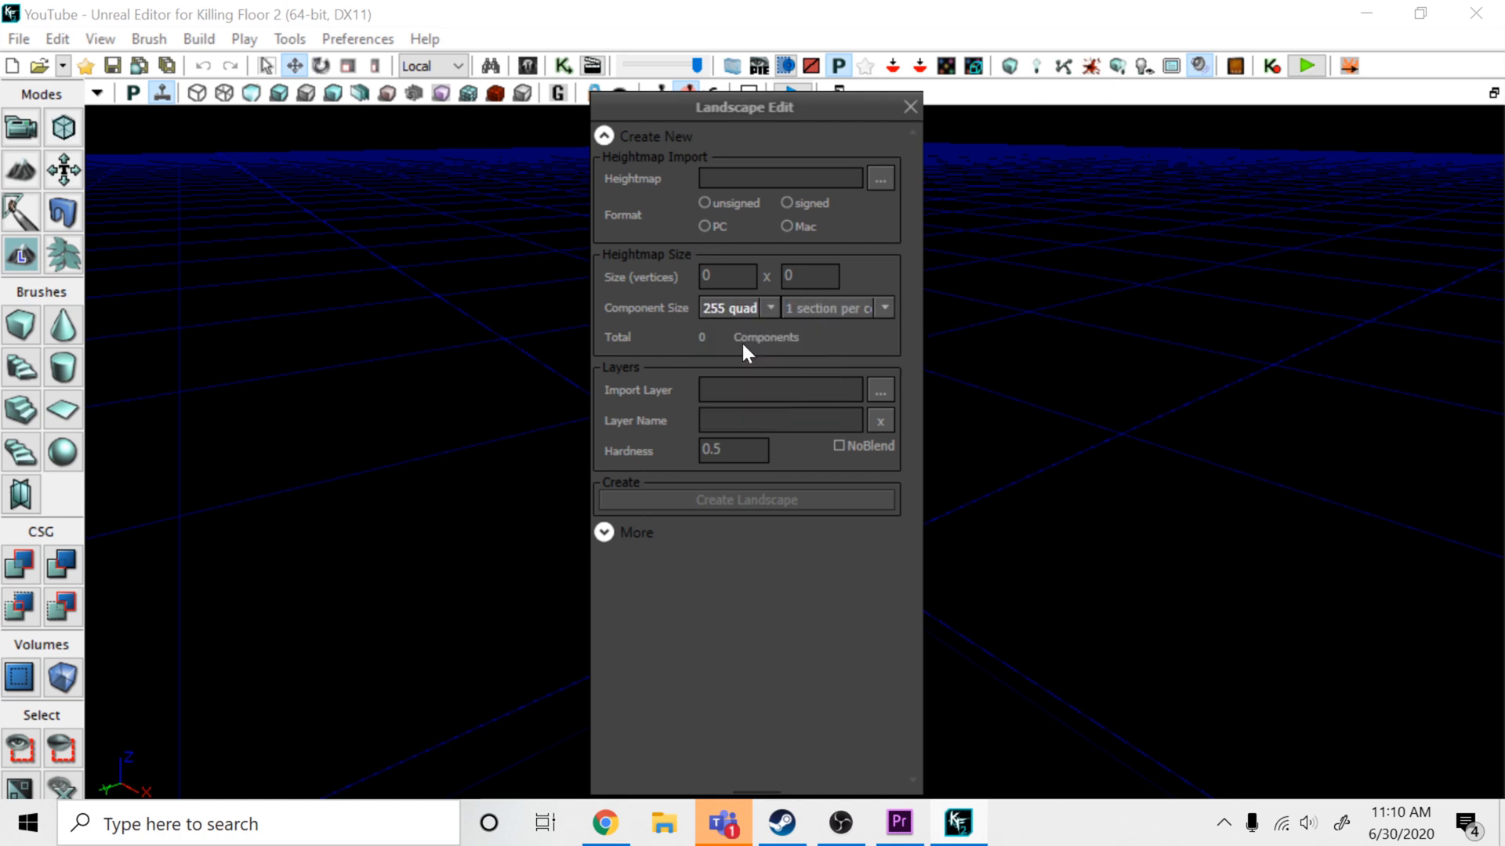
pyautogui.click(881, 315)
pyautogui.click(769, 307)
pyautogui.click(769, 307)
pyautogui.click(759, 356)
pyautogui.click(879, 314)
pyautogui.click(780, 421)
pyautogui.click(881, 390)
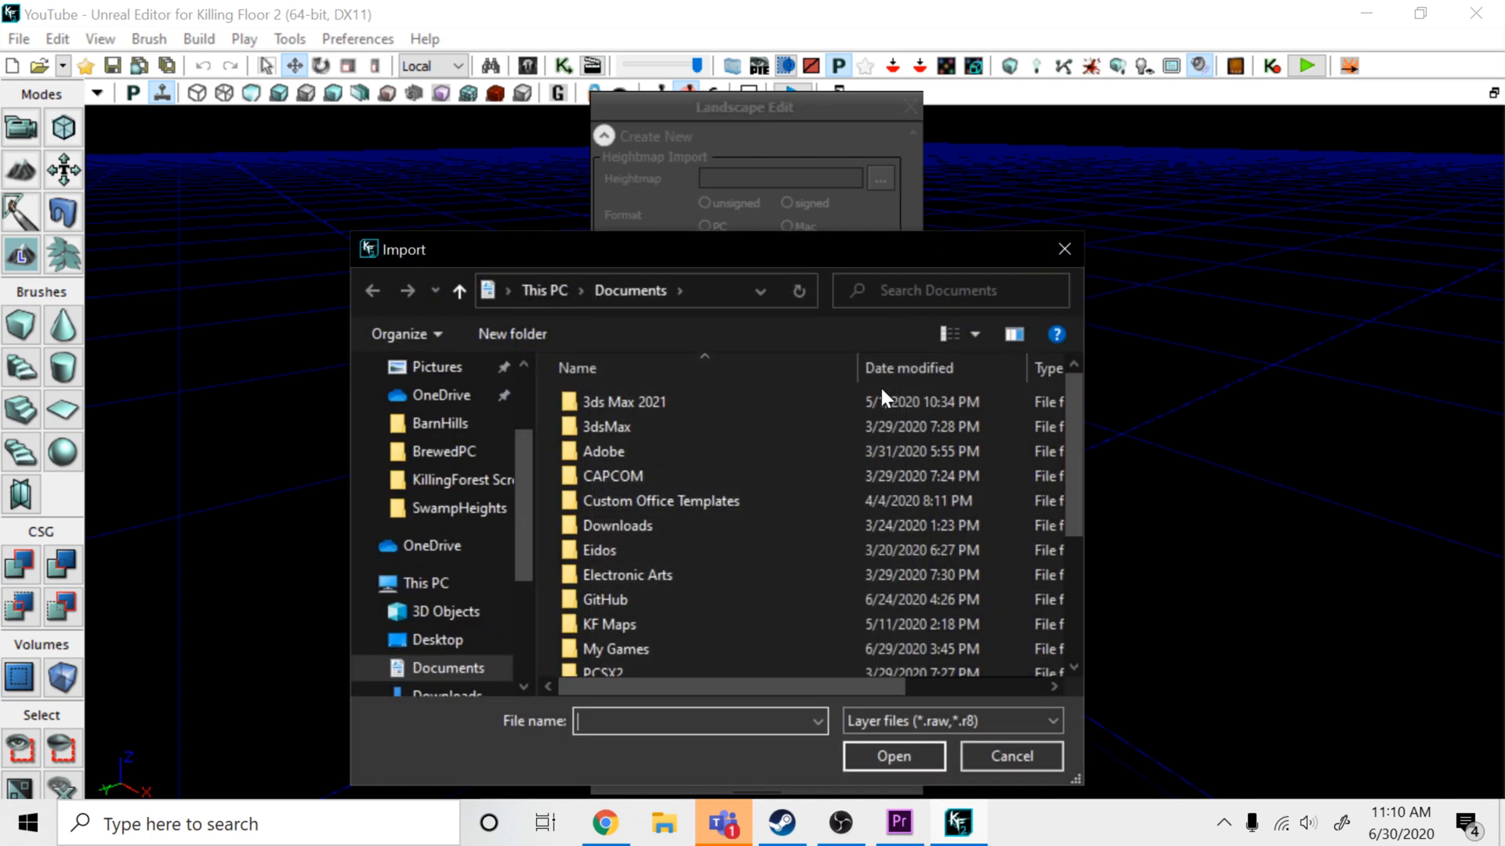
pyautogui.click(1060, 249)
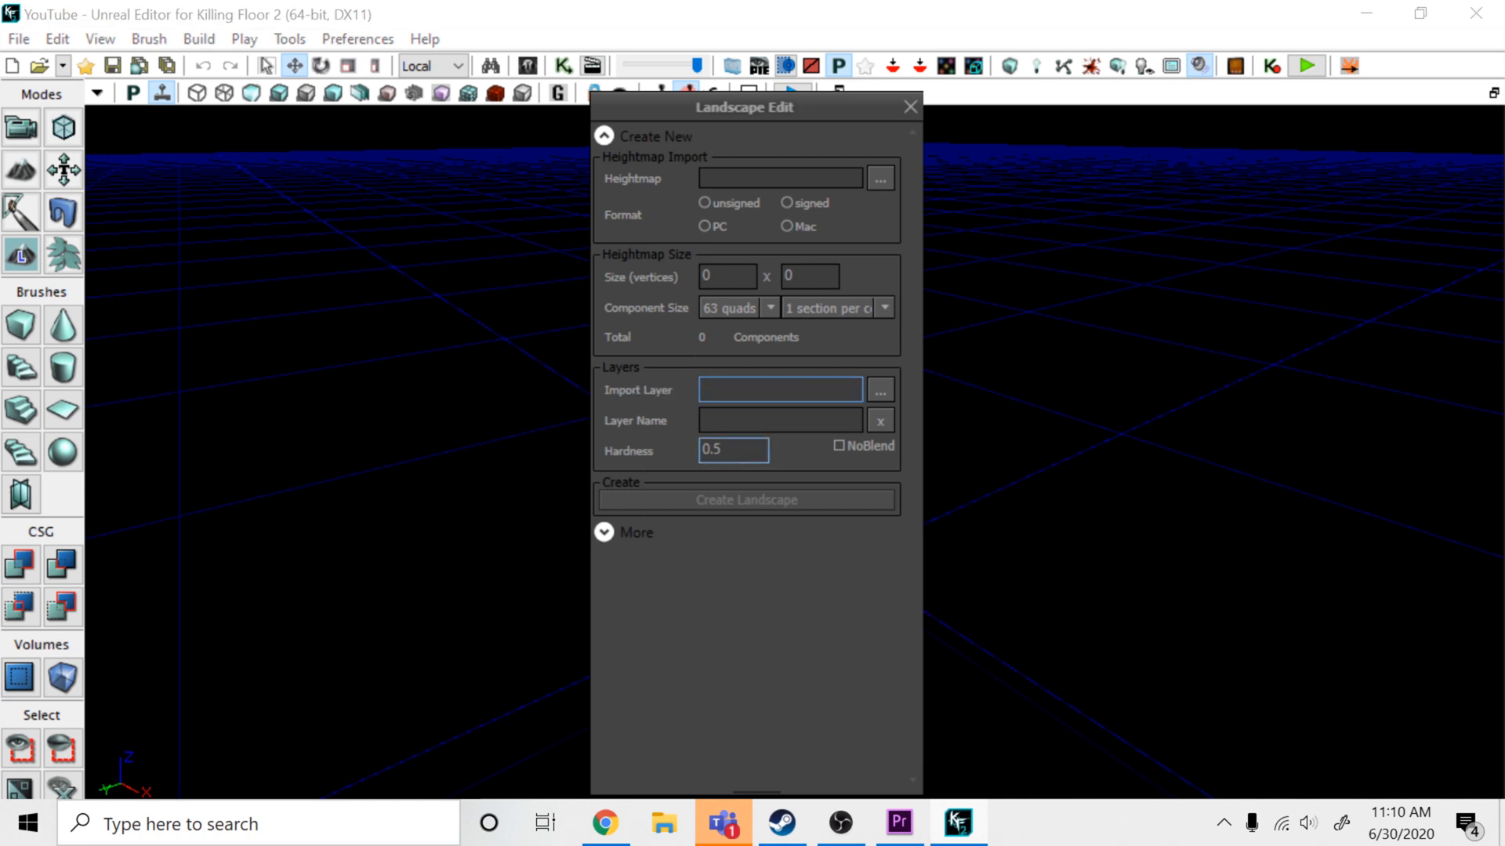
pyautogui.click(731, 420)
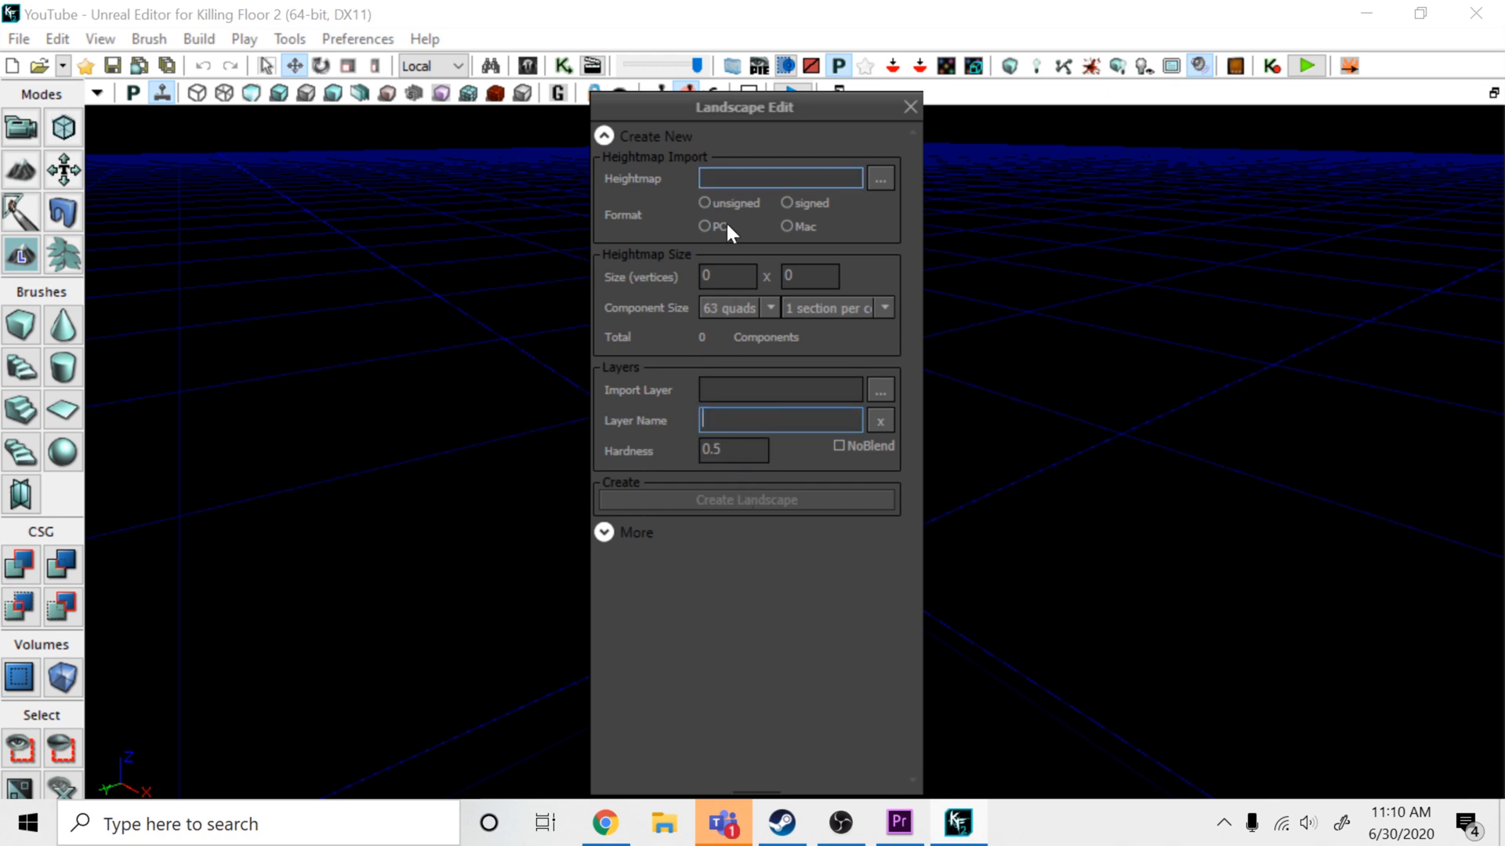
# Set the heightmap size to 256 x 256 vertices with 255-quad components and create the landscape
pyautogui.click(709, 276)
pyautogui.write('2')
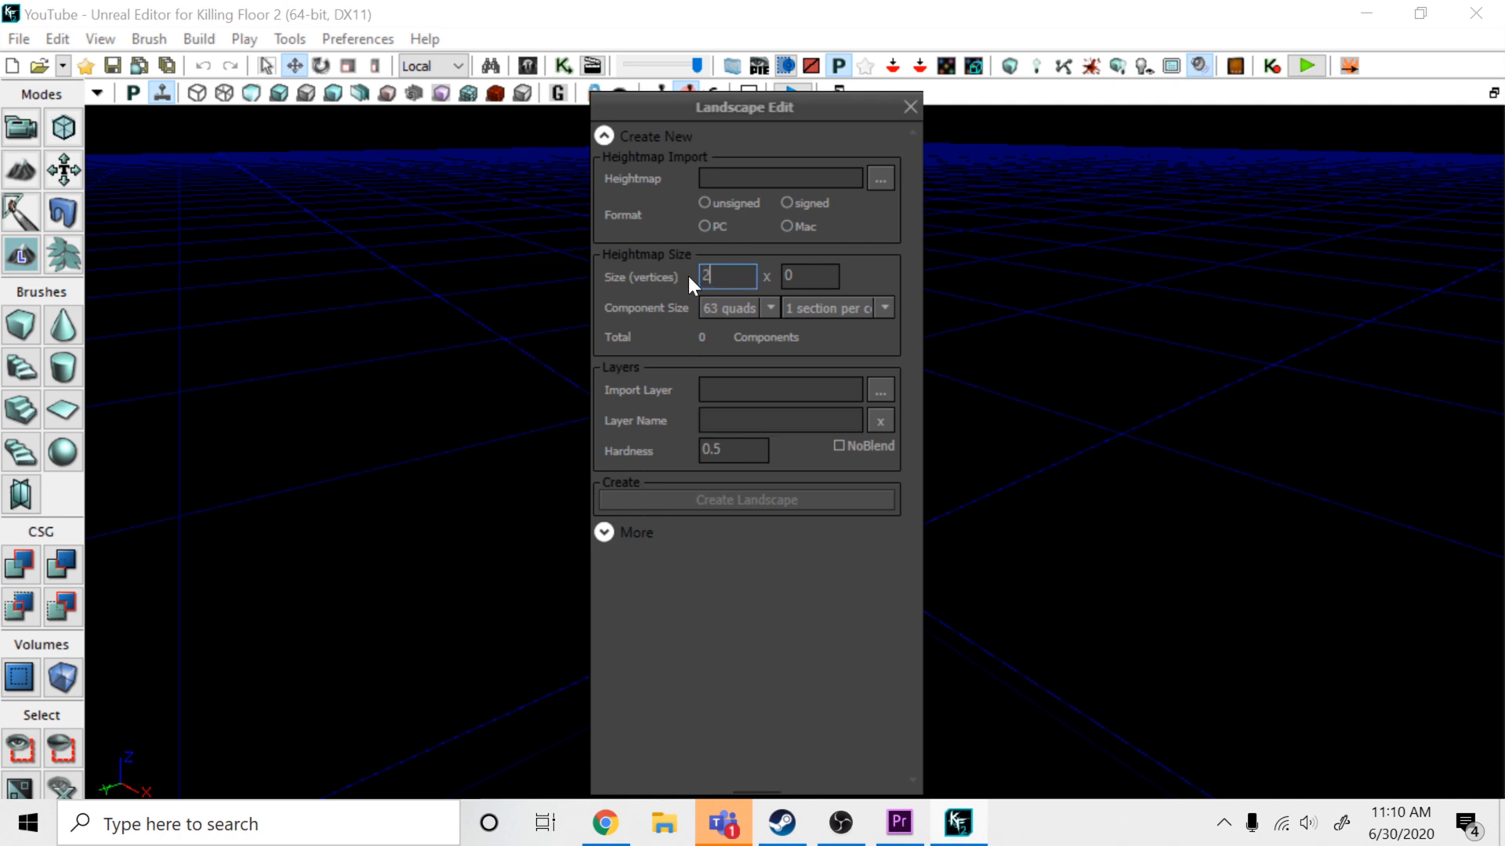
pyautogui.write('56')
pyautogui.press('Tab')
pyautogui.click(635, 290)
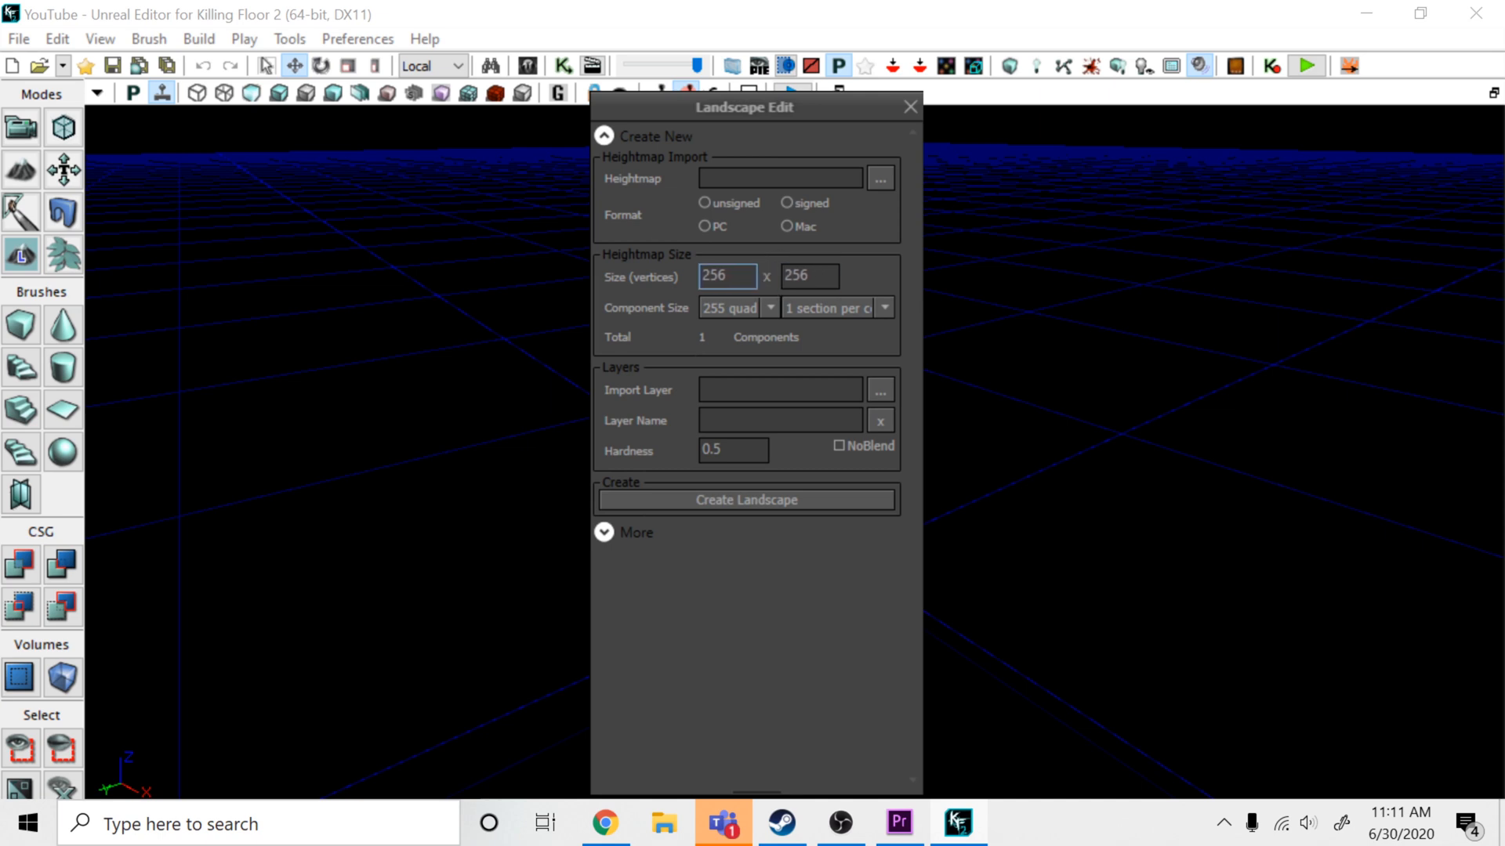
pyautogui.click(732, 498)
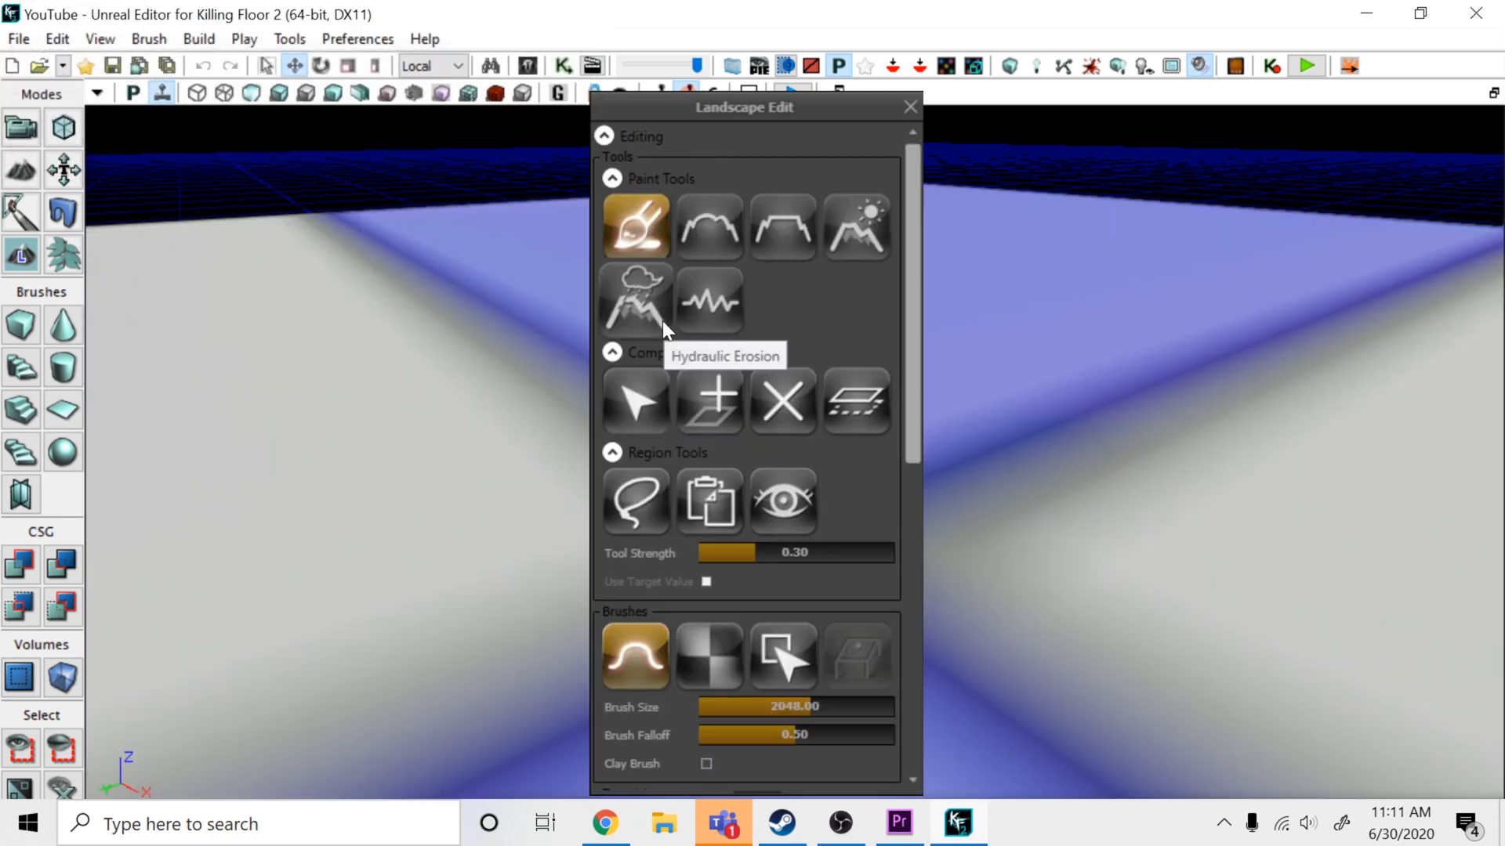
# Look over the landscape editing tools, brushes and target layer settings, and expand the landscape info to examine its component sizes
pyautogui.moveTo(989, 485)
pyautogui.mouseDown(button='right')
pyautogui.moveTo(1301, 437)
pyautogui.moveTo(1343, 409)
pyautogui.moveTo(1316, 420)
pyautogui.moveTo(1371, 502)
pyautogui.moveTo(1108, 494)
pyautogui.mouseUp(button='right')
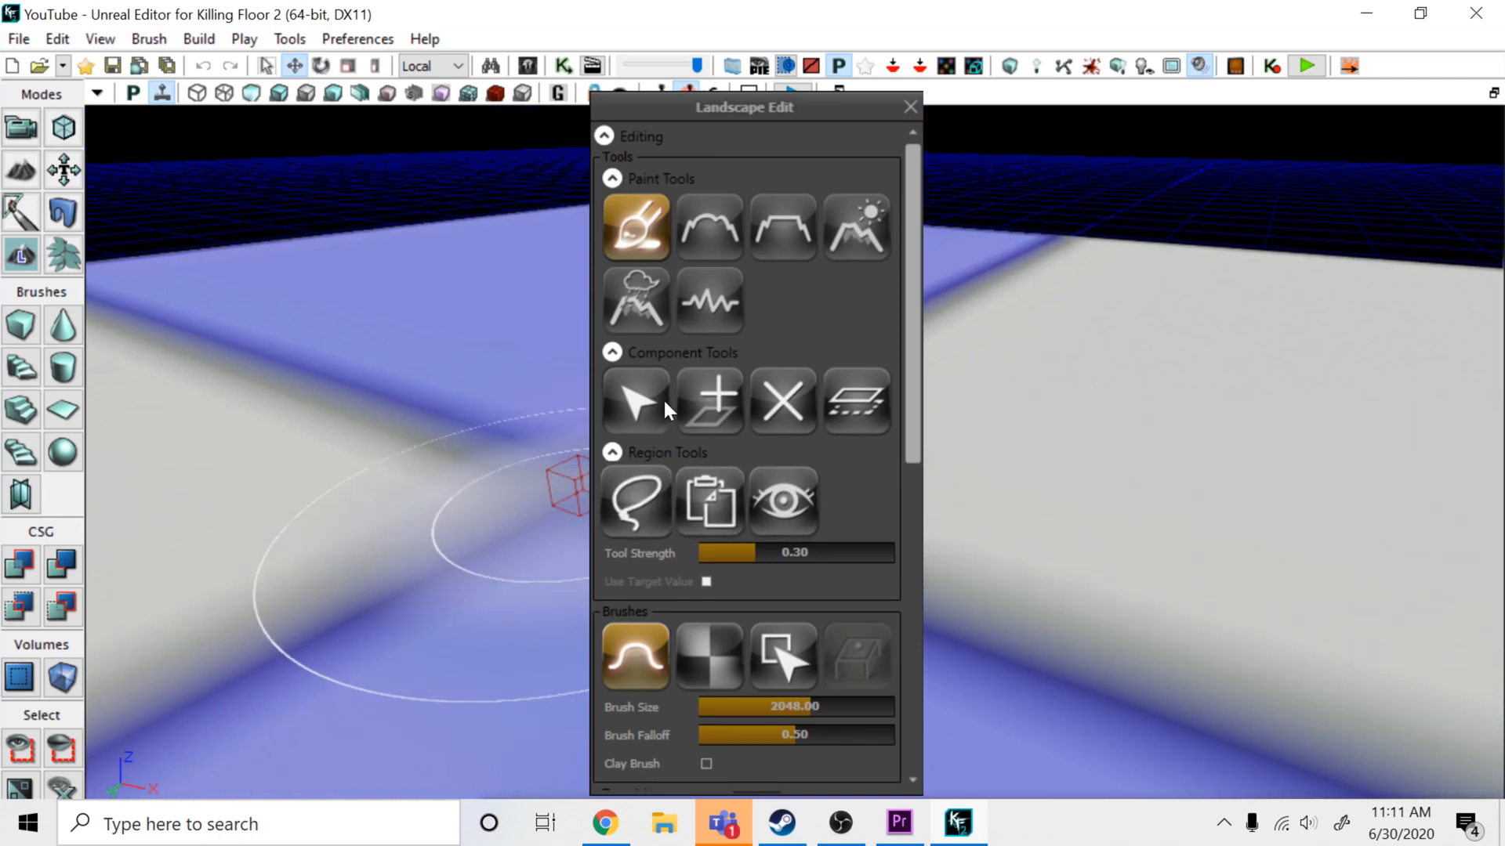
pyautogui.moveTo(791, 107)
pyautogui.mouseDown()
pyautogui.moveTo(815, 75)
pyautogui.moveTo(1321, 154)
pyautogui.moveTo(1305, 92)
pyautogui.mouseUp()
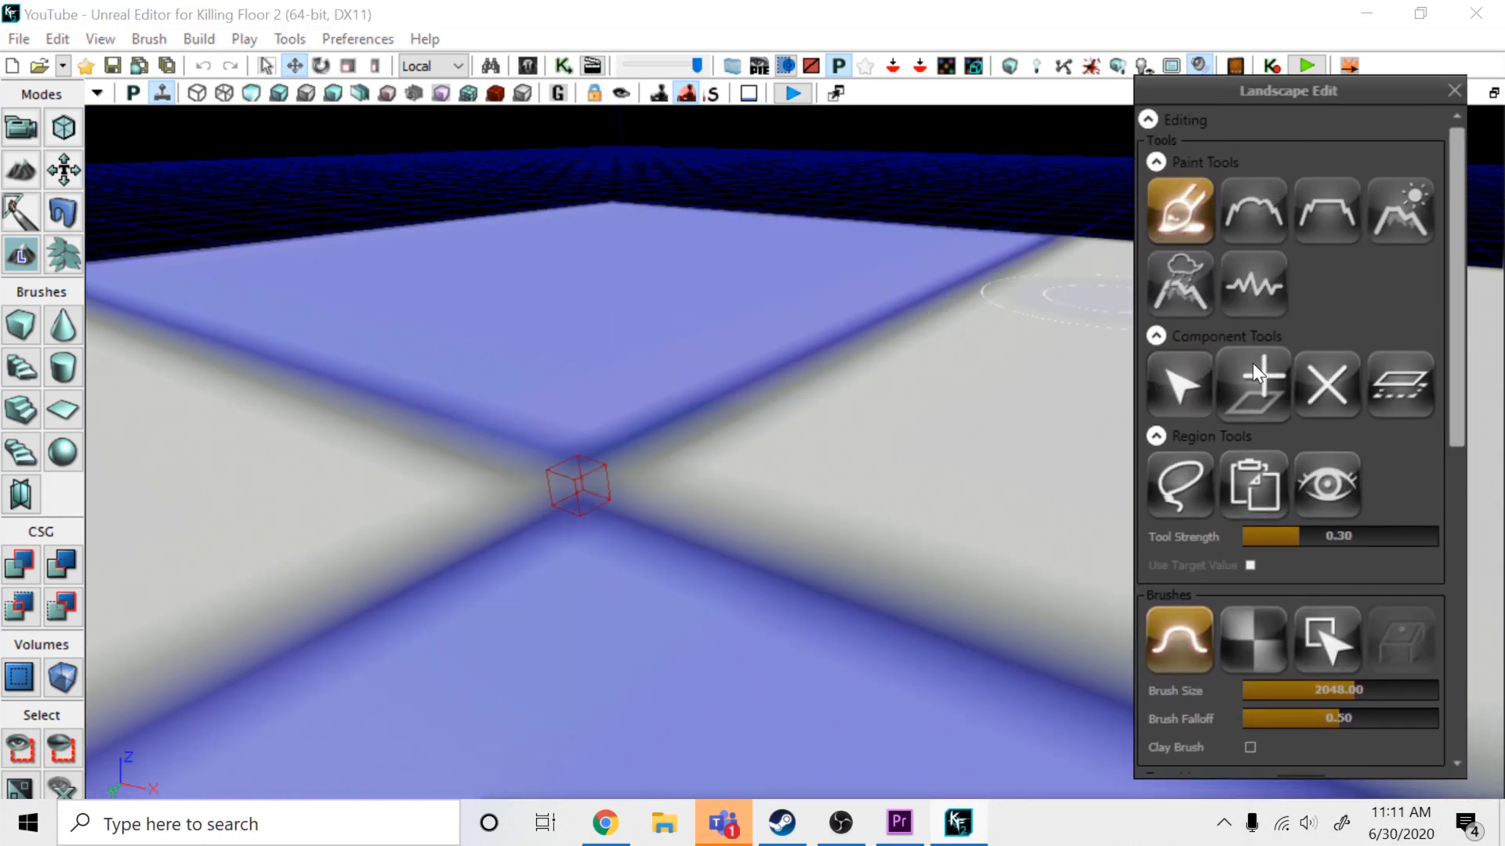
pyautogui.scroll(-5, 1309, 287)
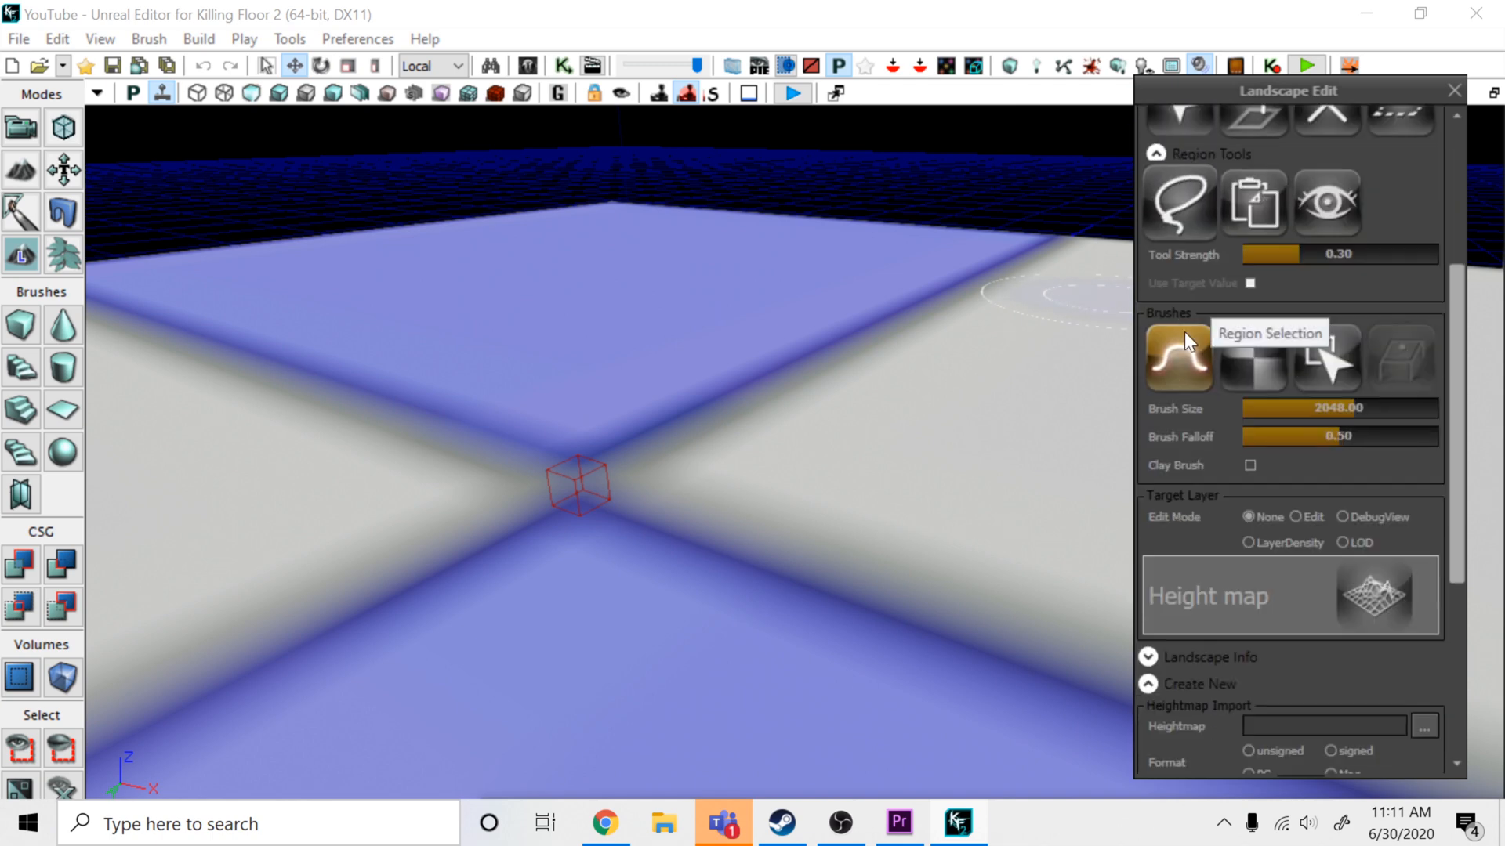
pyautogui.scroll(-1, 1180, 401)
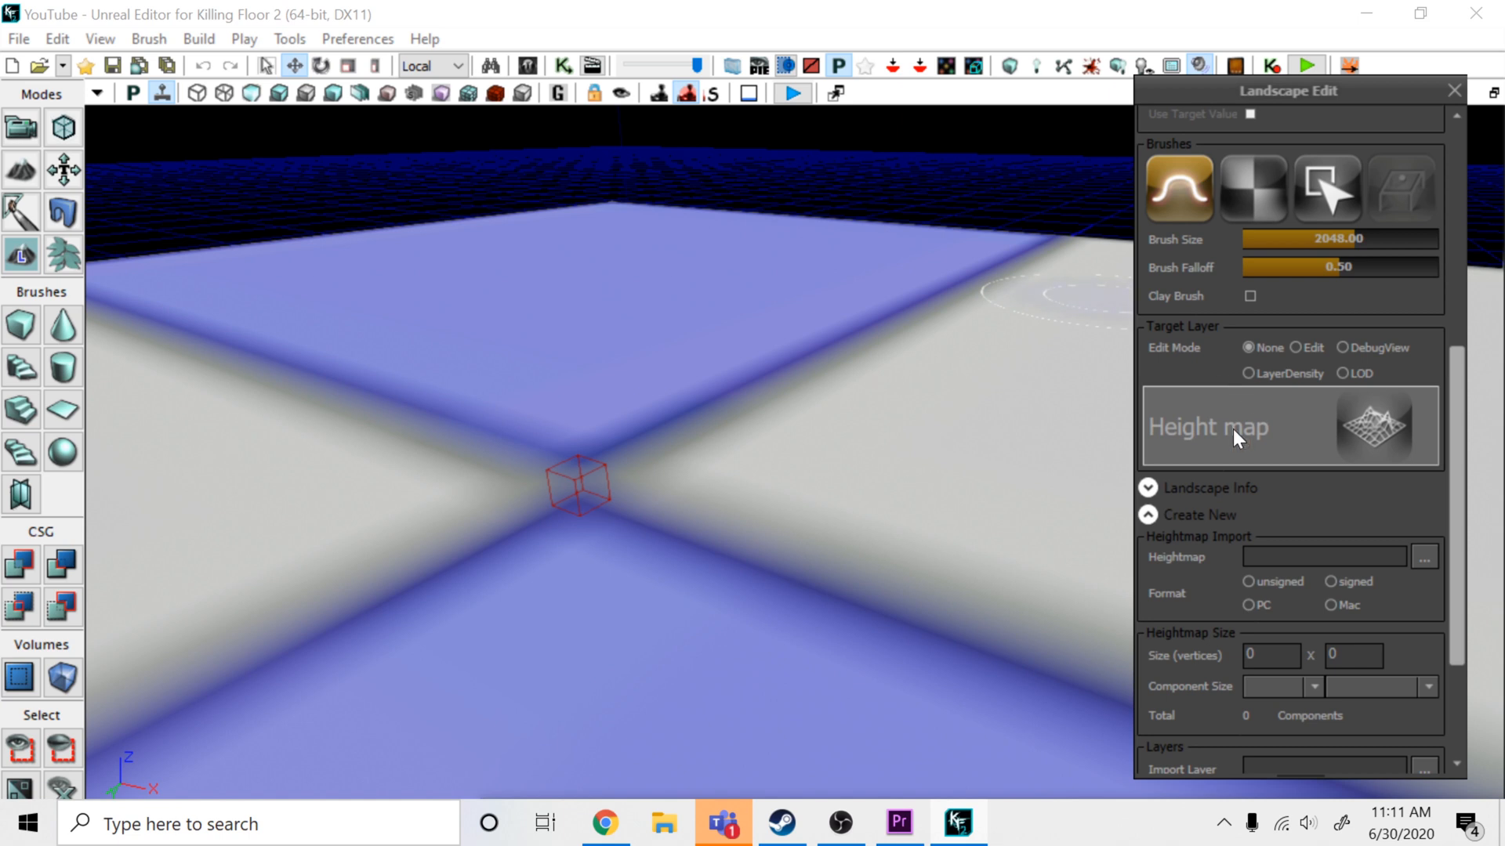
pyautogui.click(1202, 488)
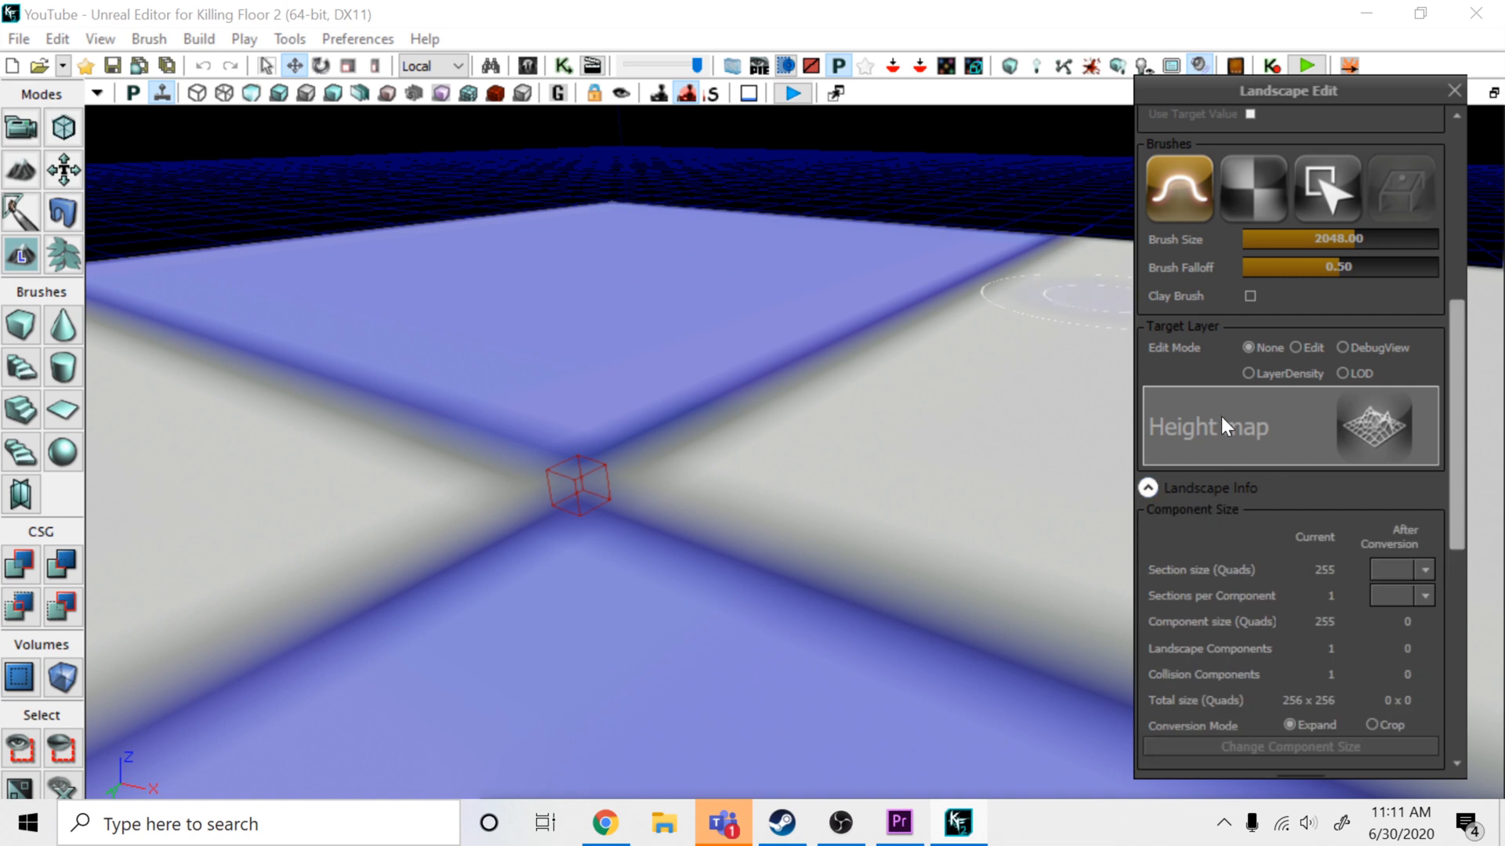
pyautogui.scroll(-1, 1213, 509)
pyautogui.scroll(1, 1210, 566)
# Switch the target layer to Edit mode and add new layers named Grass and Water
pyautogui.click(1295, 348)
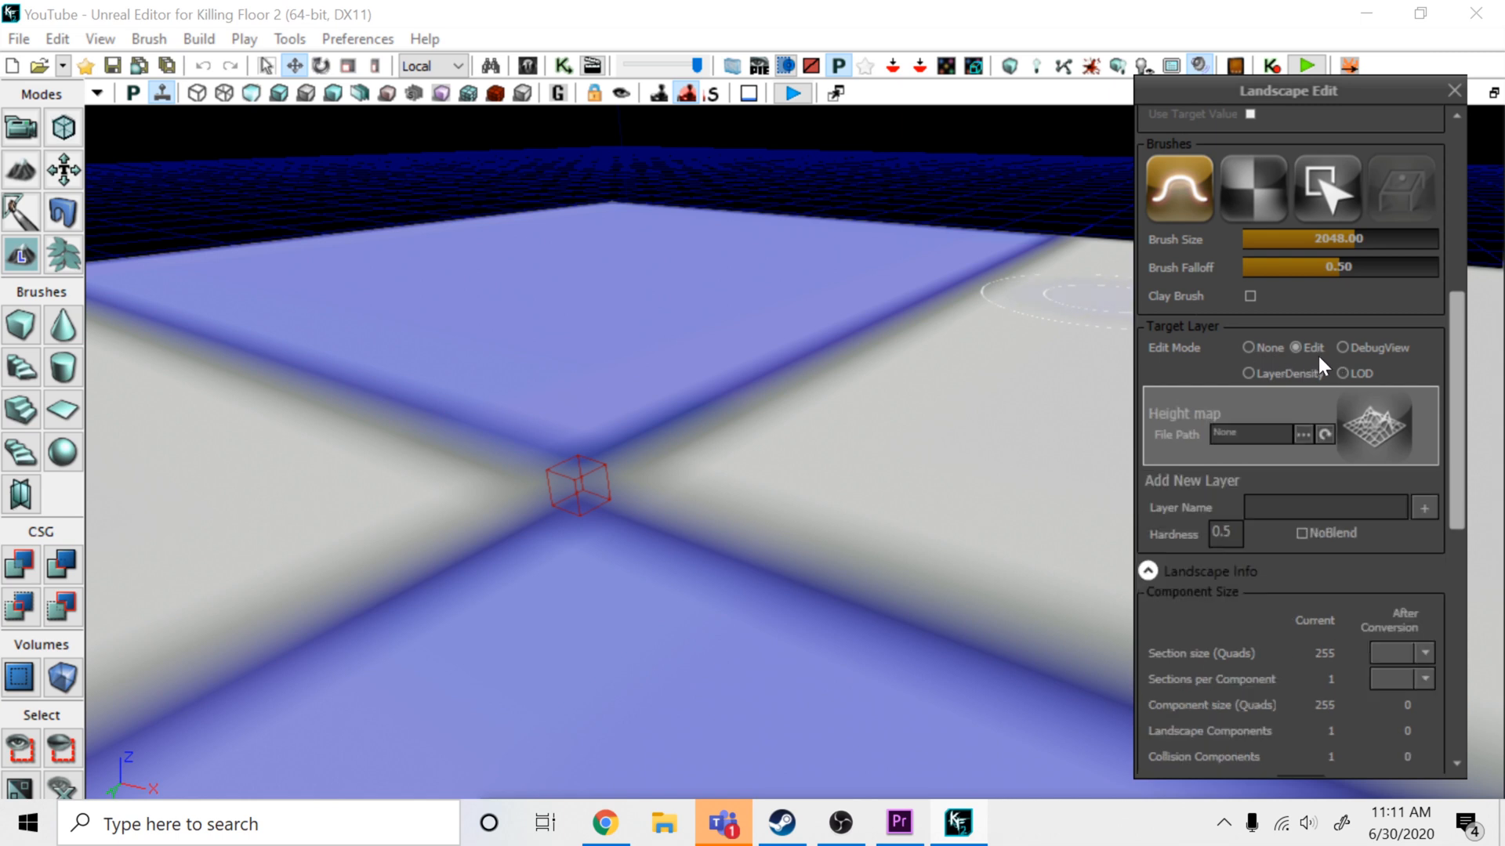
pyautogui.scroll(-2, 1254, 530)
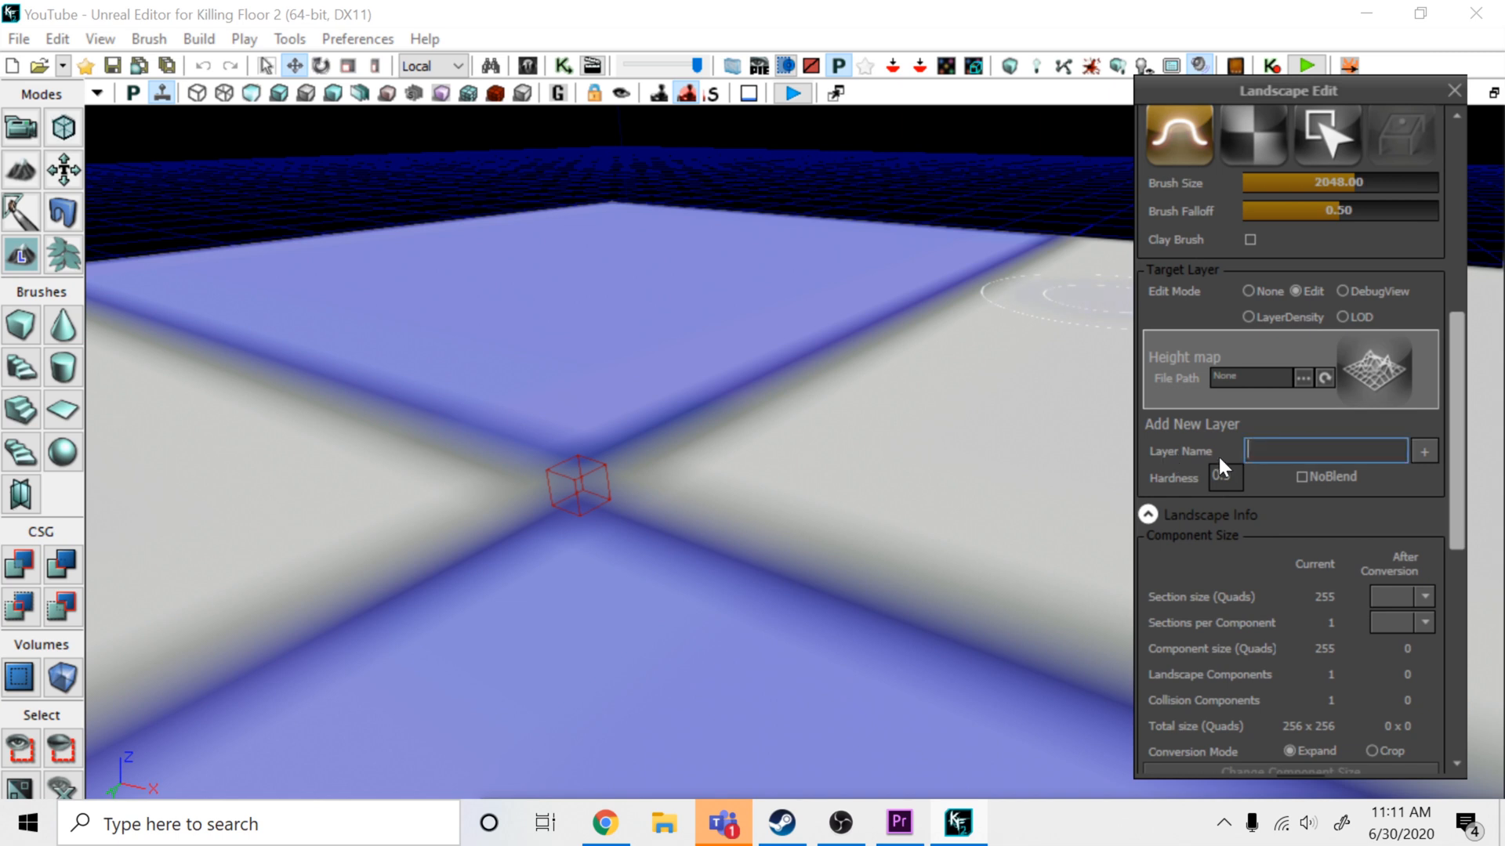
pyautogui.click(1262, 451)
pyautogui.write('grass')
pyautogui.click(1420, 452)
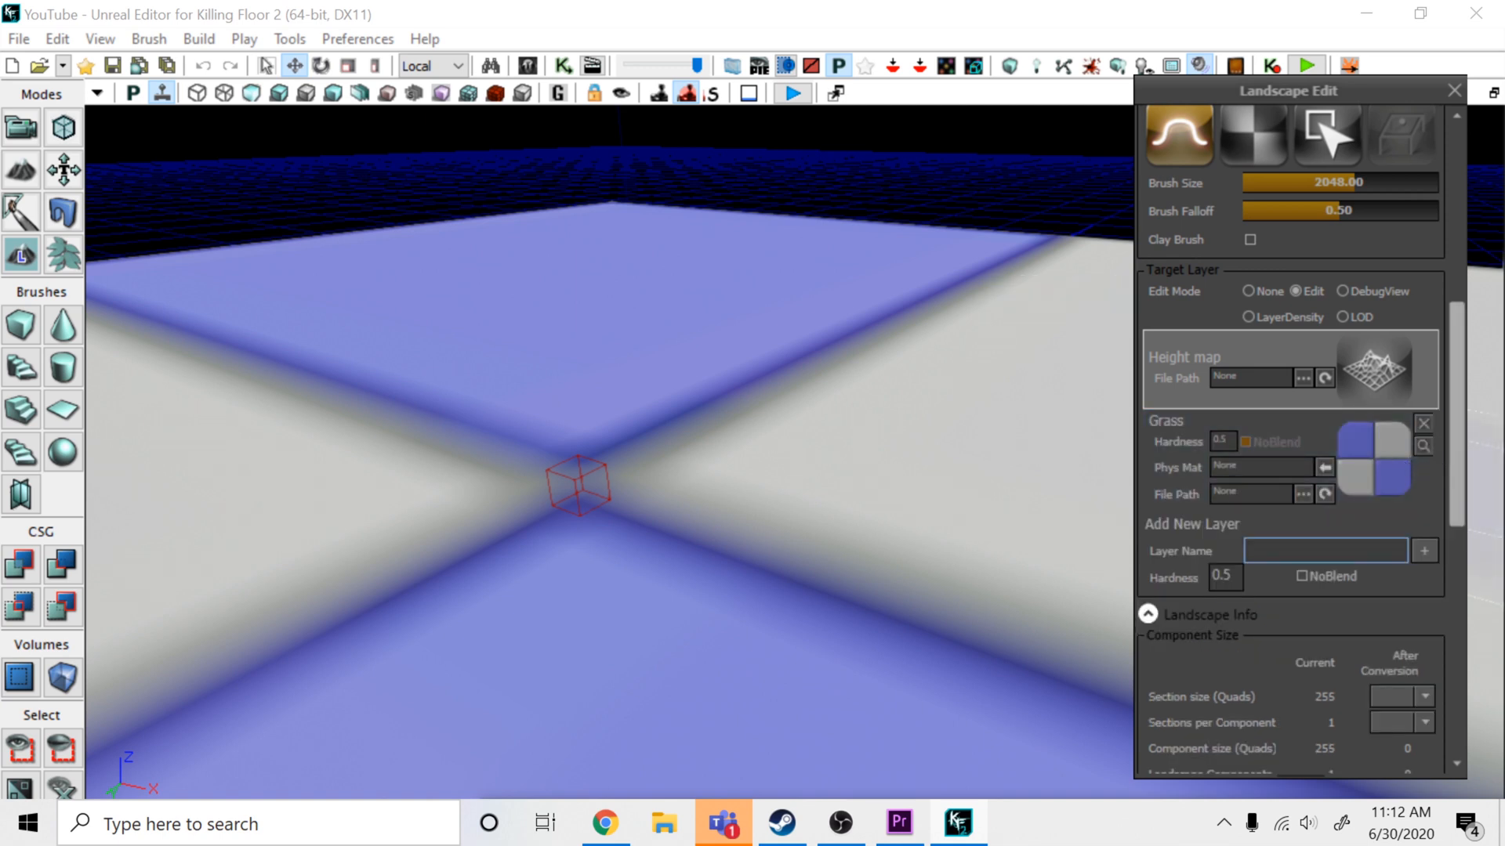
pyautogui.click(1317, 551)
pyautogui.write('Water')
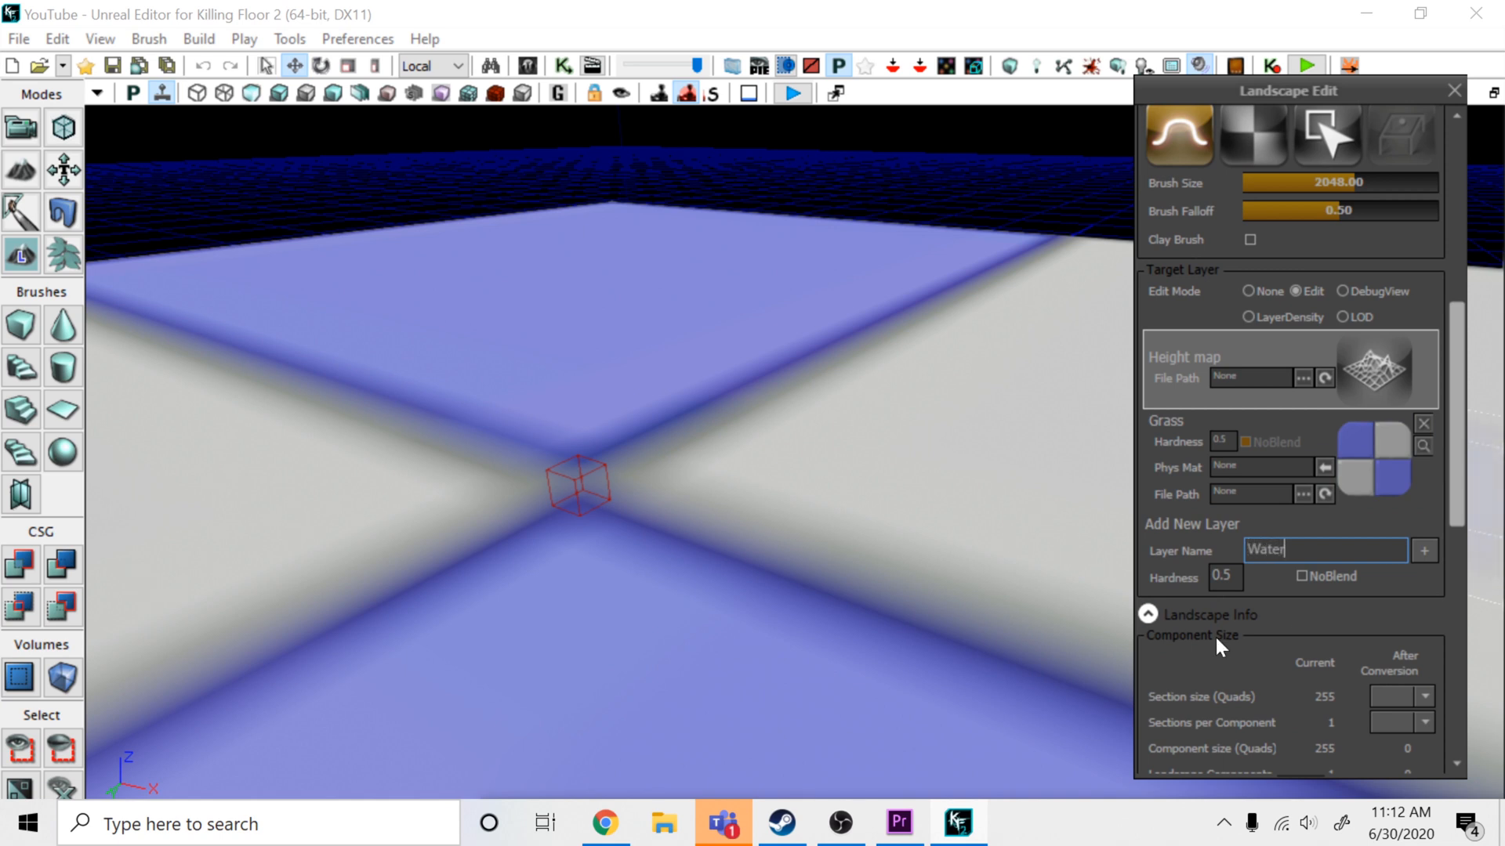
pyautogui.click(1425, 550)
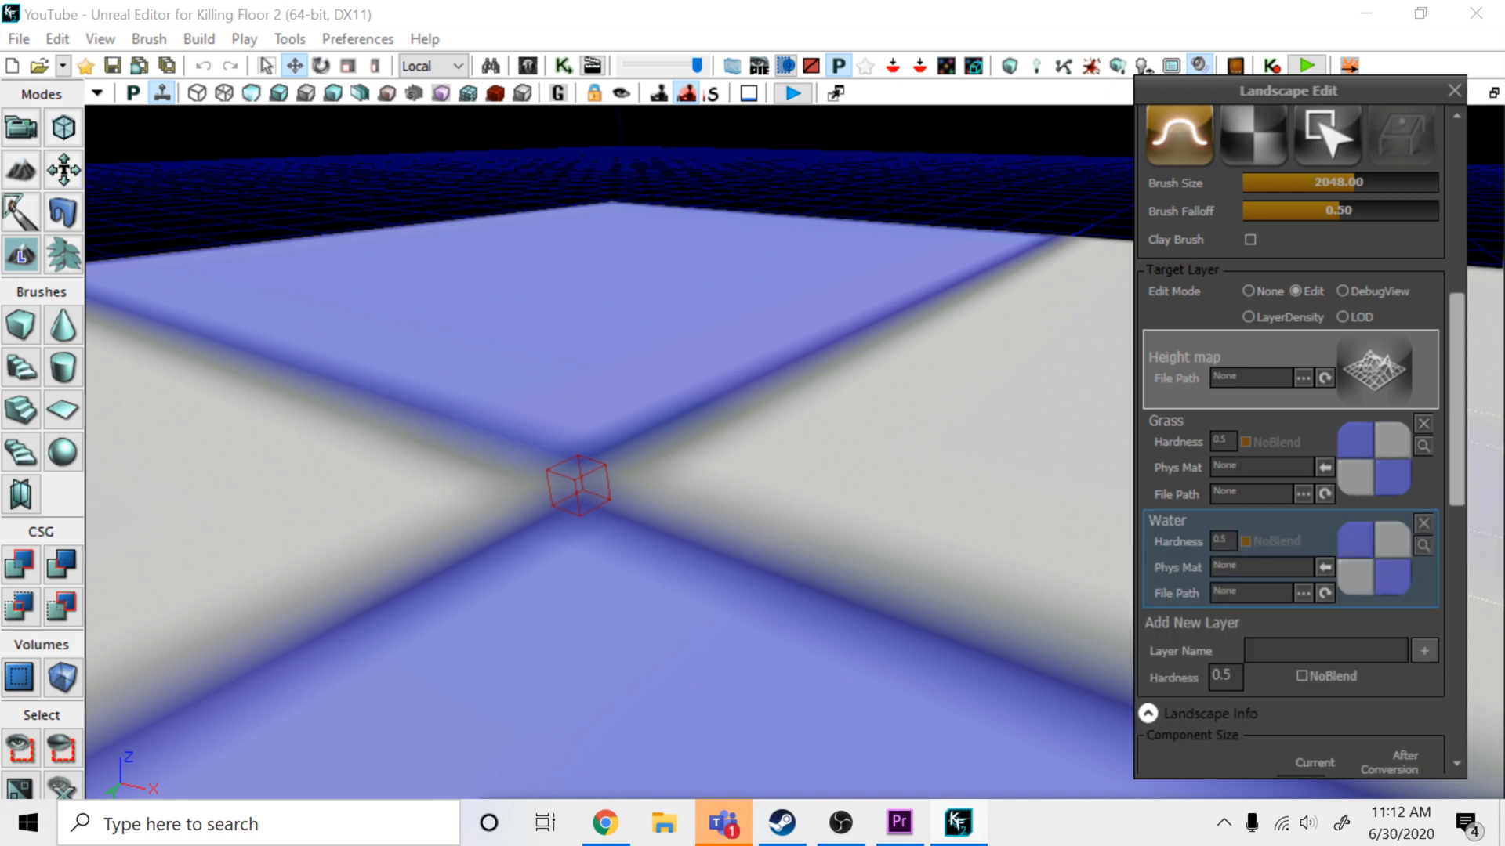
# Try to add another landscape layer named water
pyautogui.write('water')
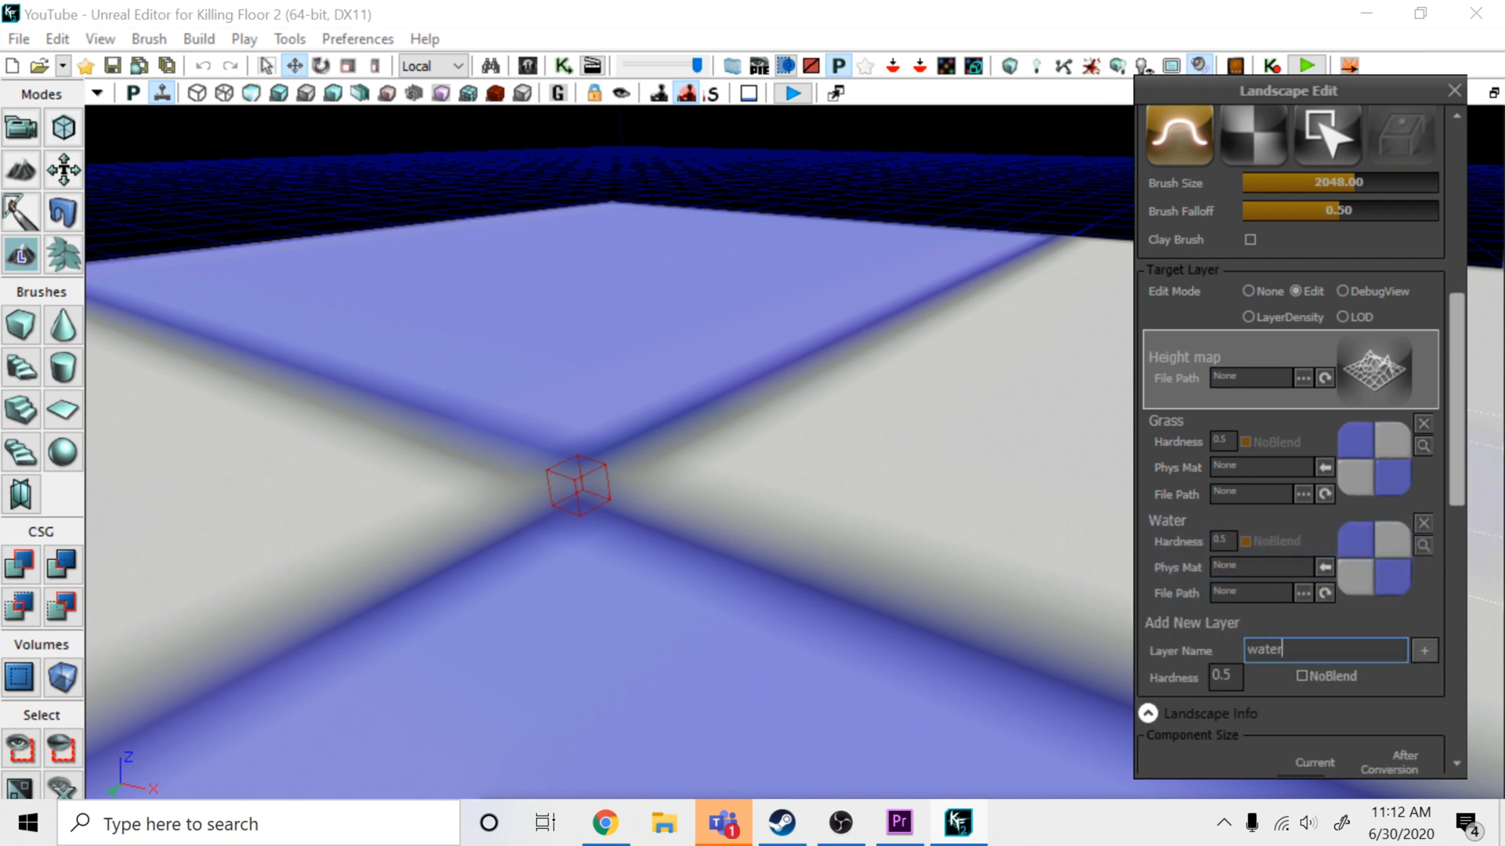
pyautogui.click(1425, 650)
pyautogui.click(842, 473)
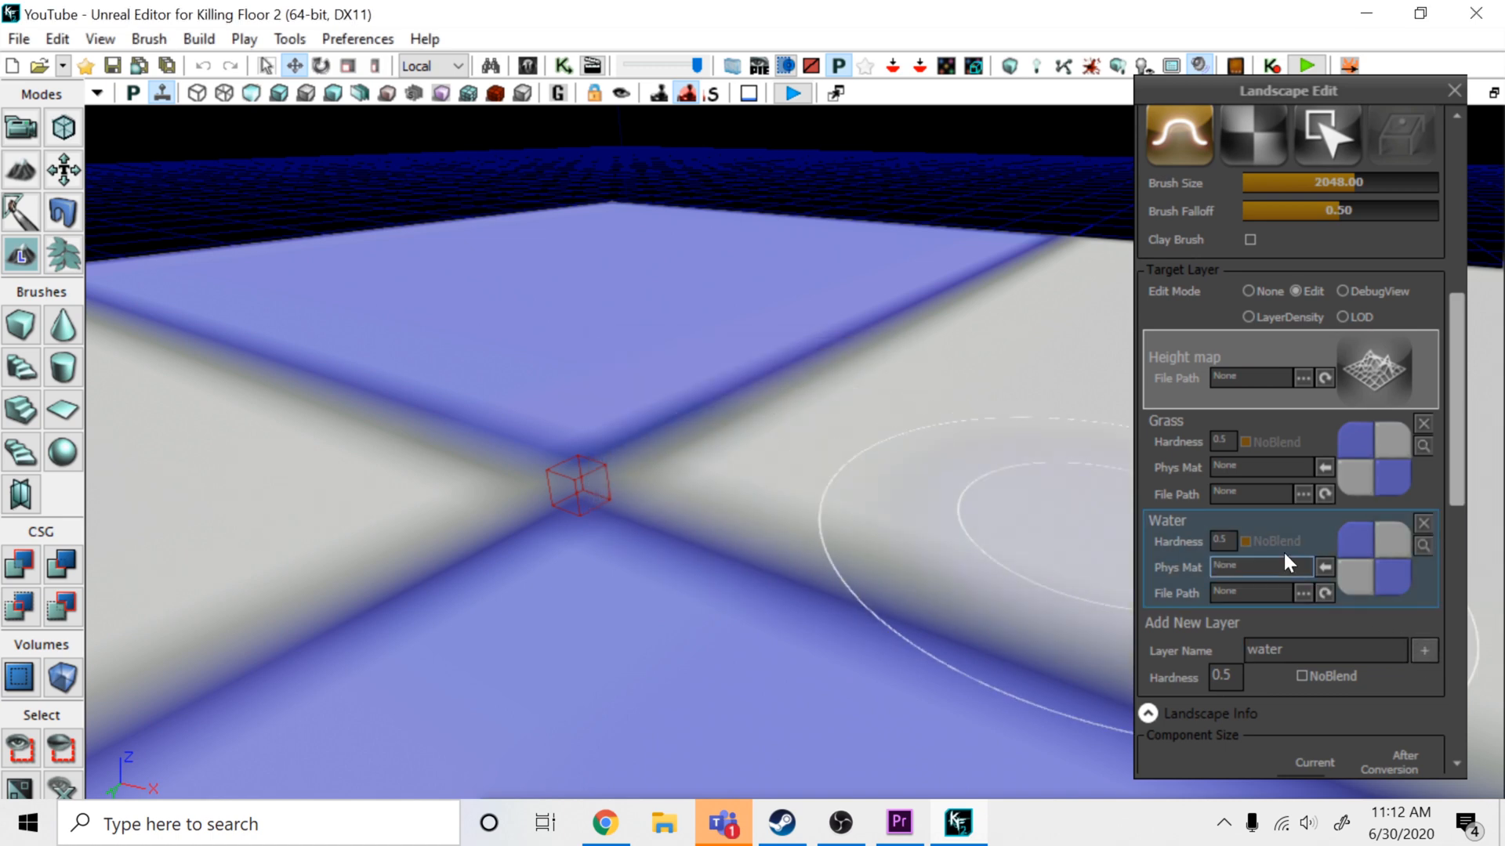
# Select Grass as the target layer and try painting it onto the landscape
pyautogui.scroll(8, 1265, 294)
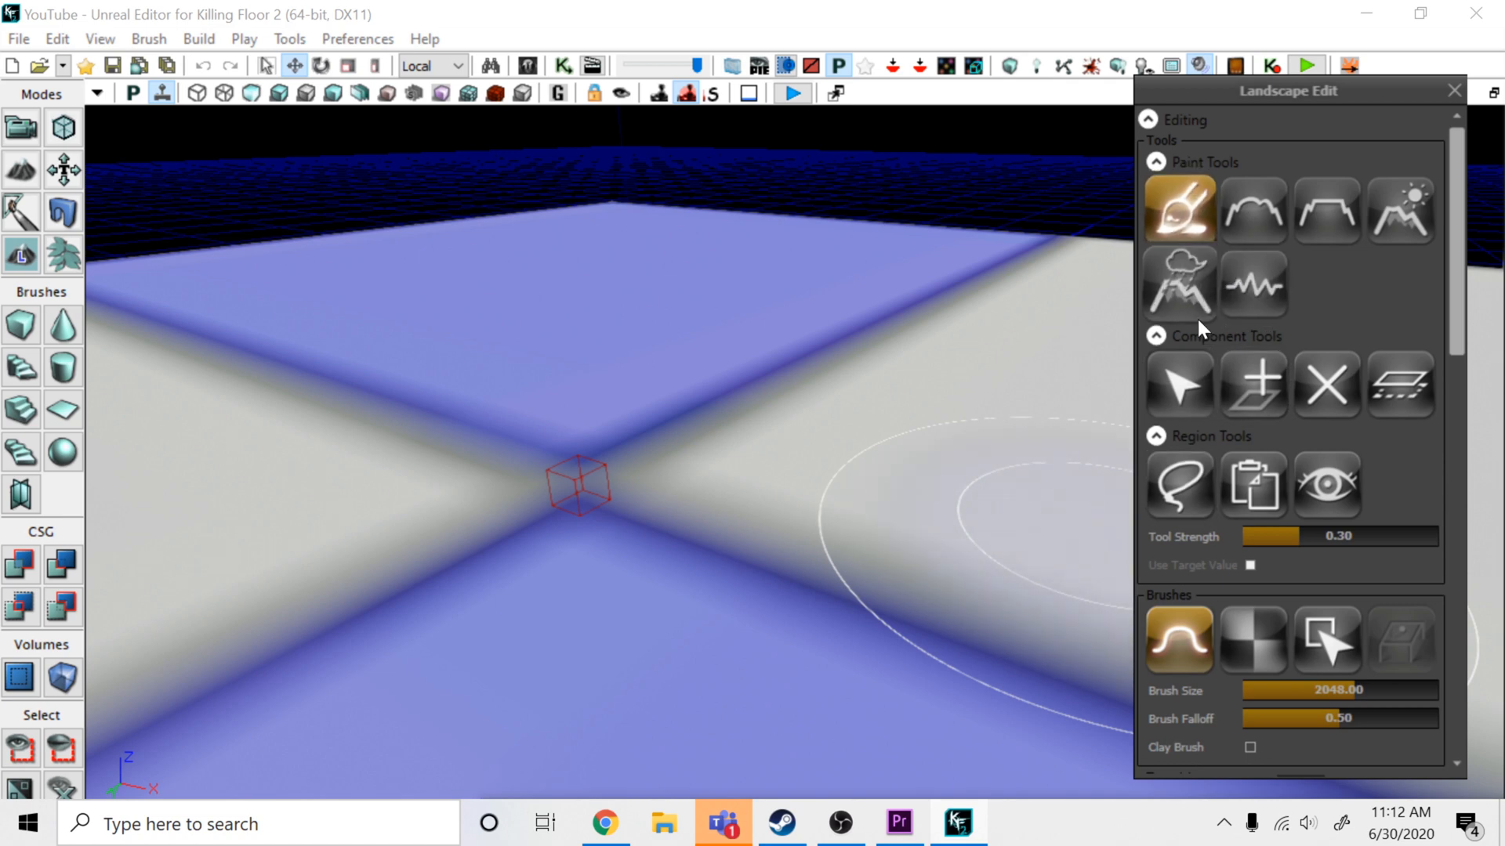
pyautogui.scroll(-3, 1238, 369)
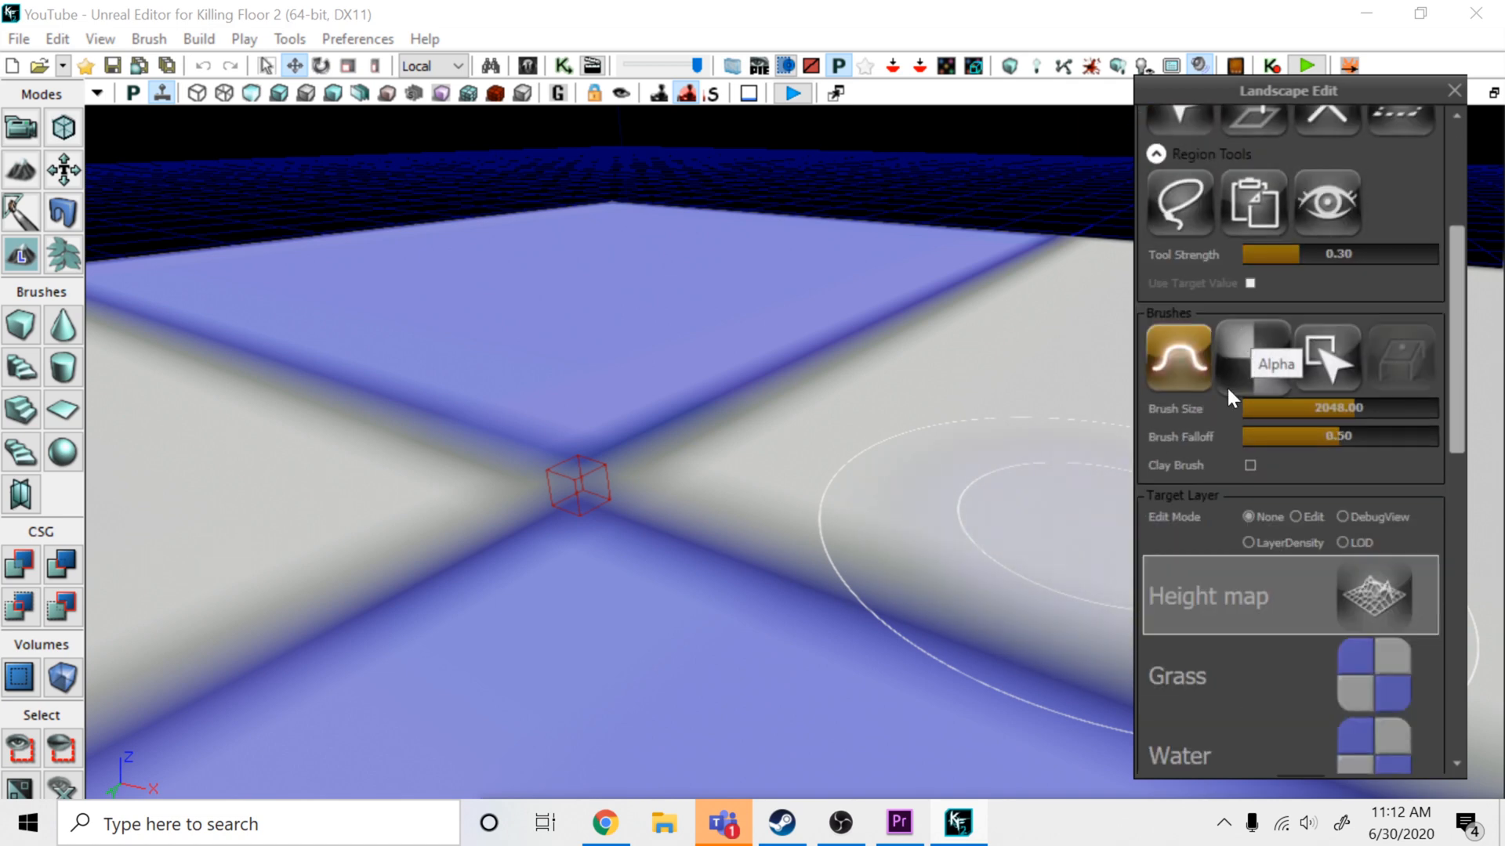
pyautogui.click(1306, 663)
pyautogui.moveTo(883, 390); pyautogui.dragTo(851, 390)
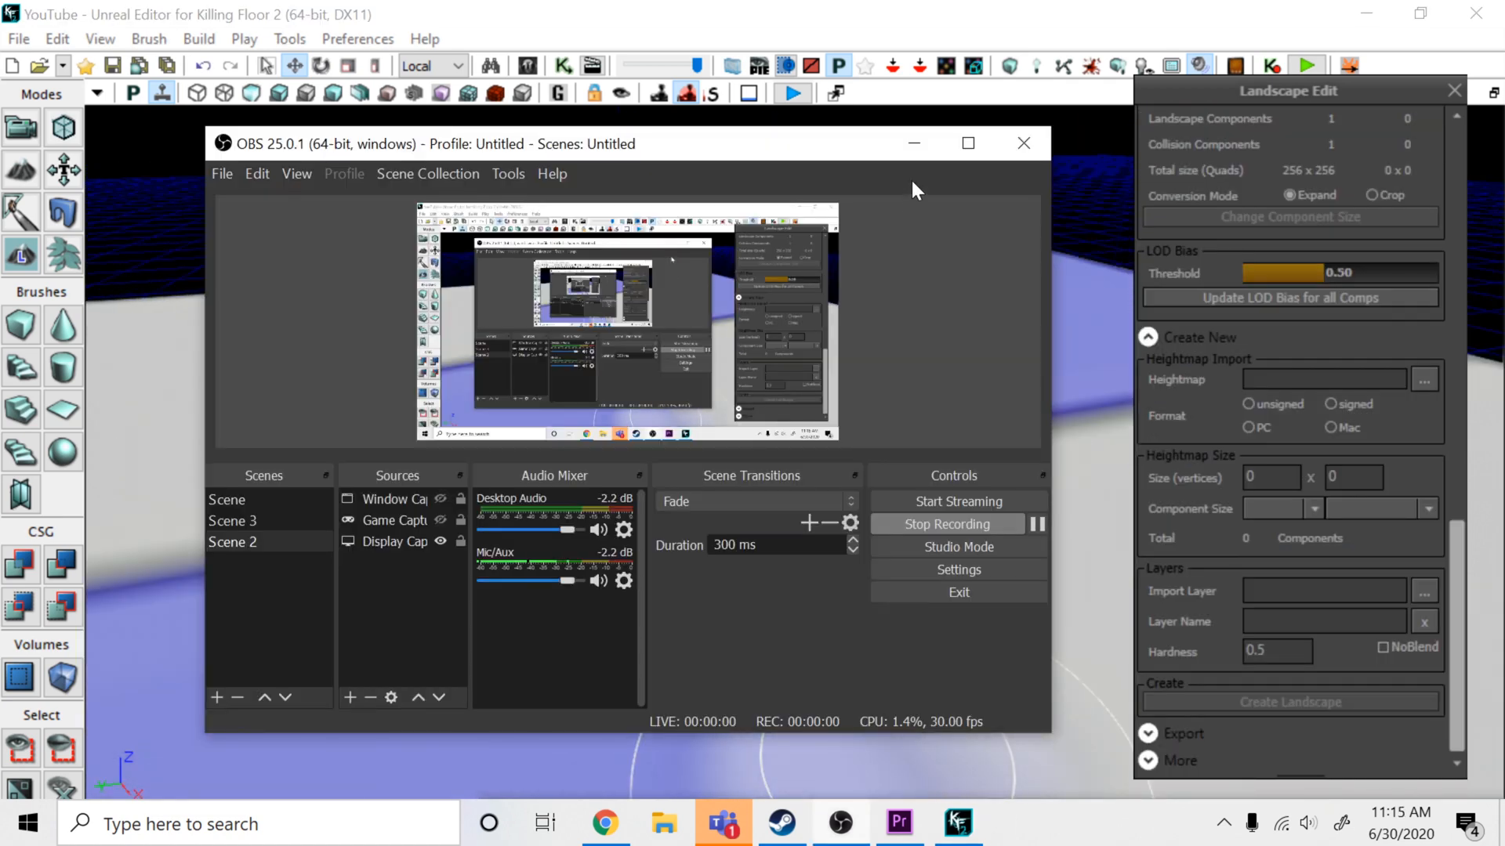
pyautogui.click(901, 141)
pyautogui.scroll(5, 1175, 423)
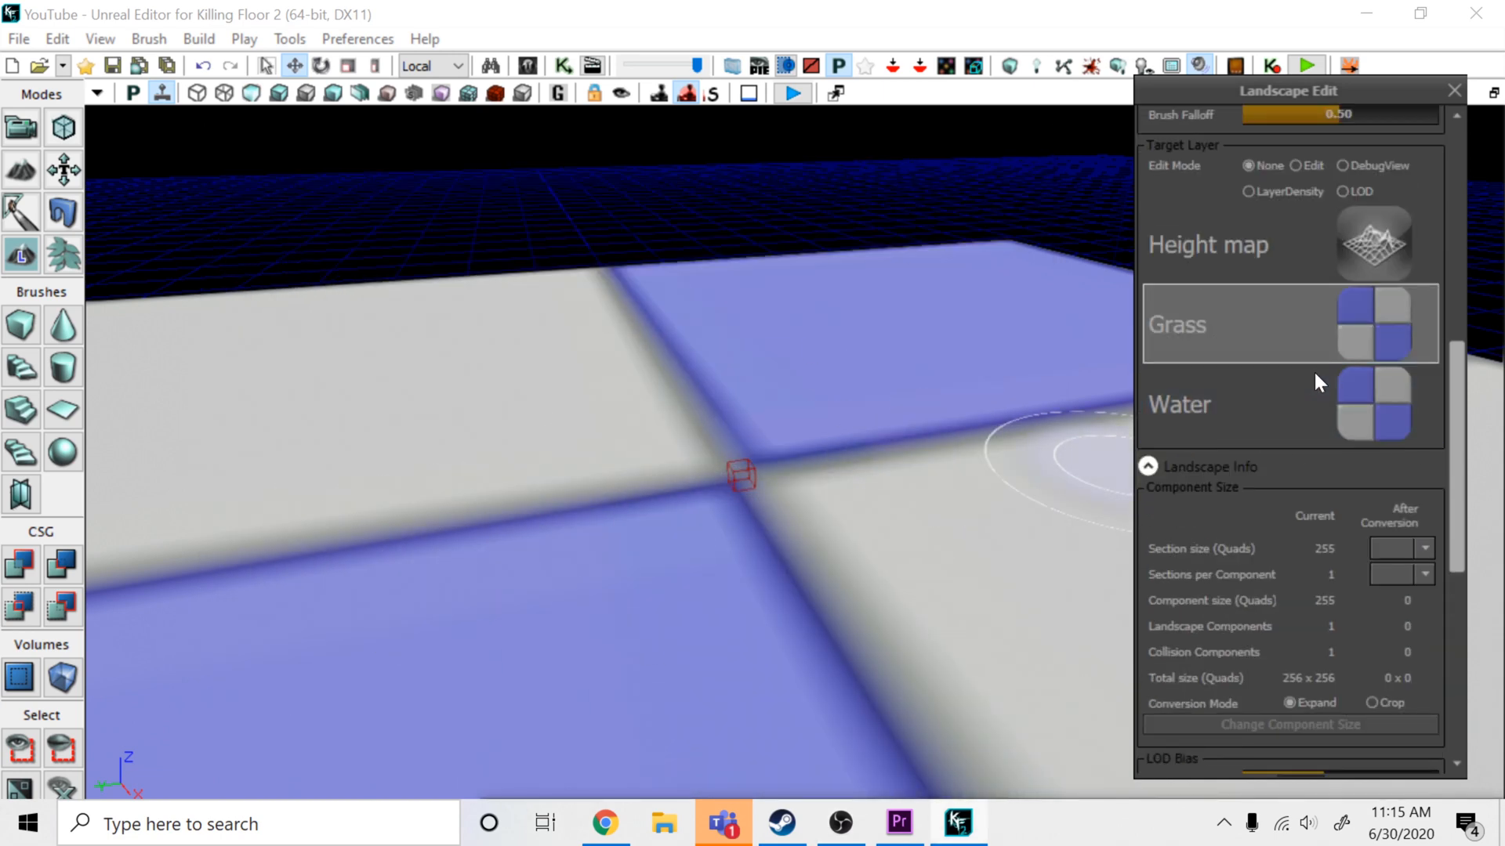
pyautogui.scroll(1, 1285, 377)
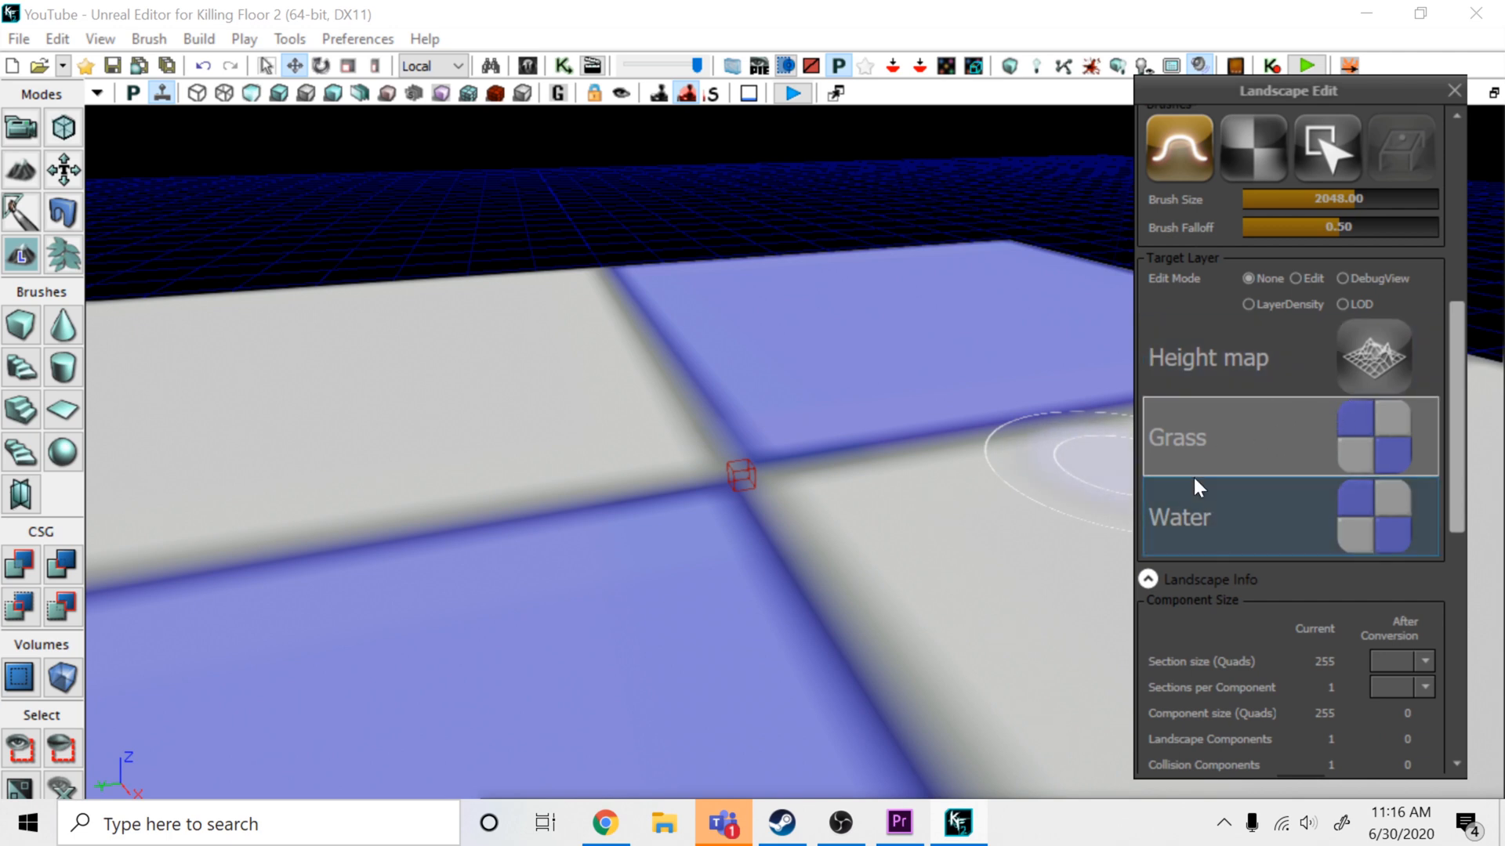
pyautogui.click(851, 829)
pyautogui.click(852, 829)
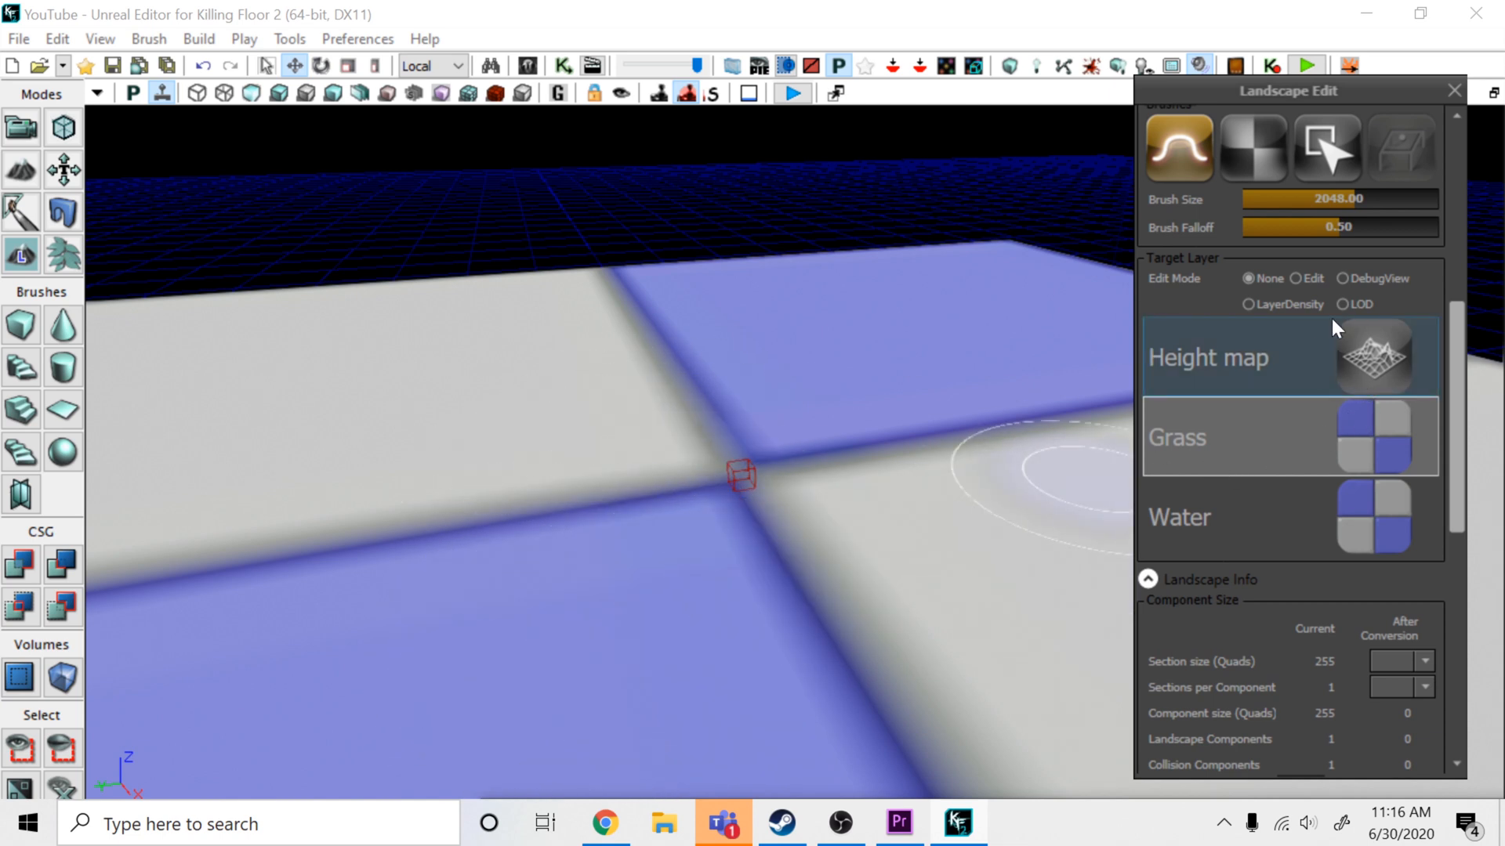
# Delete the Grass and Water layers in Edit mode, then return the target layer's edit mode to None
pyautogui.click(1295, 279)
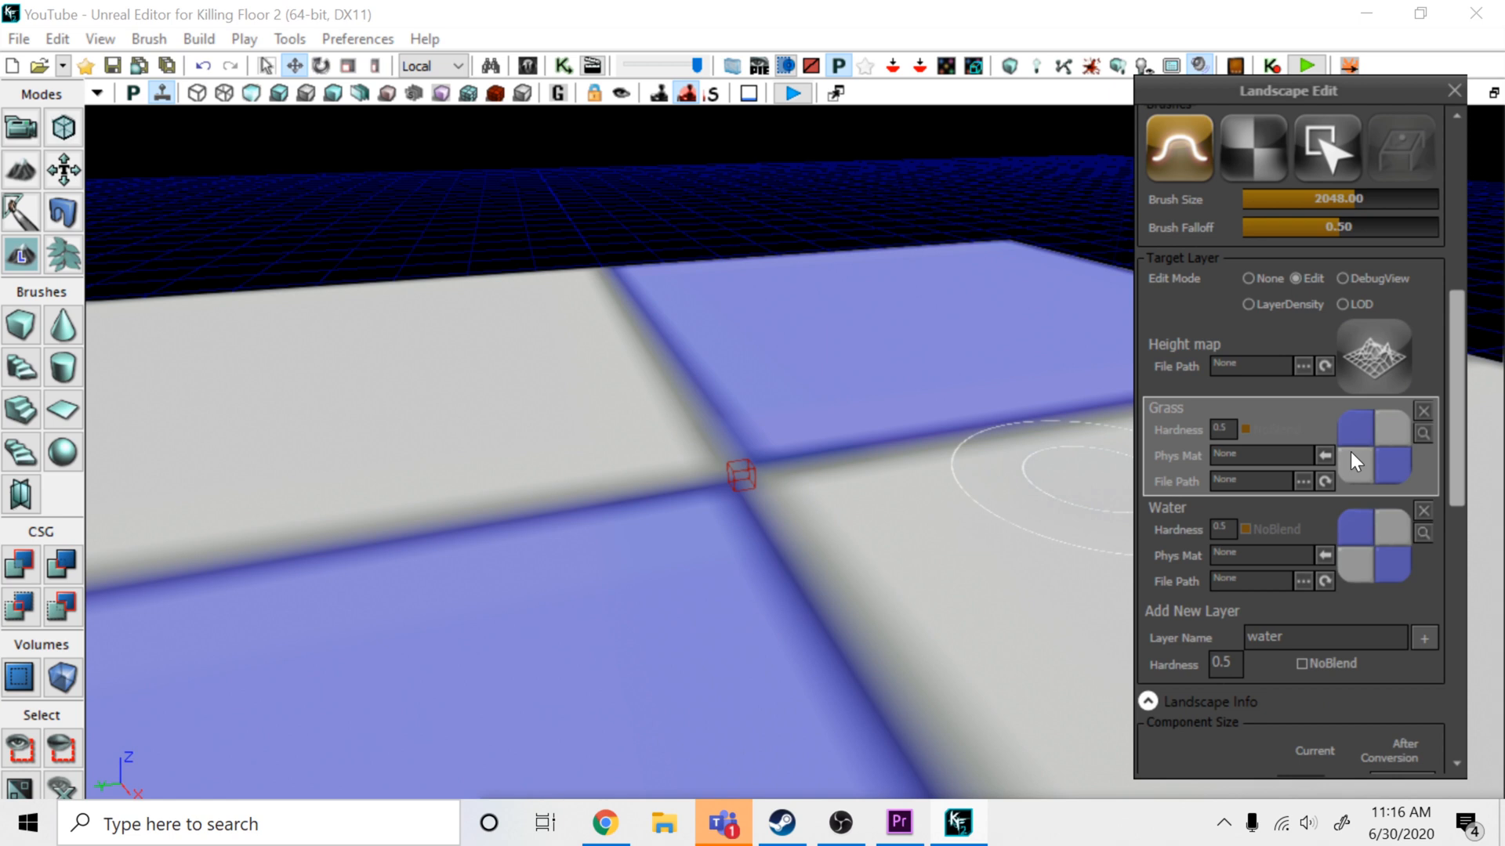
pyautogui.click(1422, 410)
pyautogui.click(905, 477)
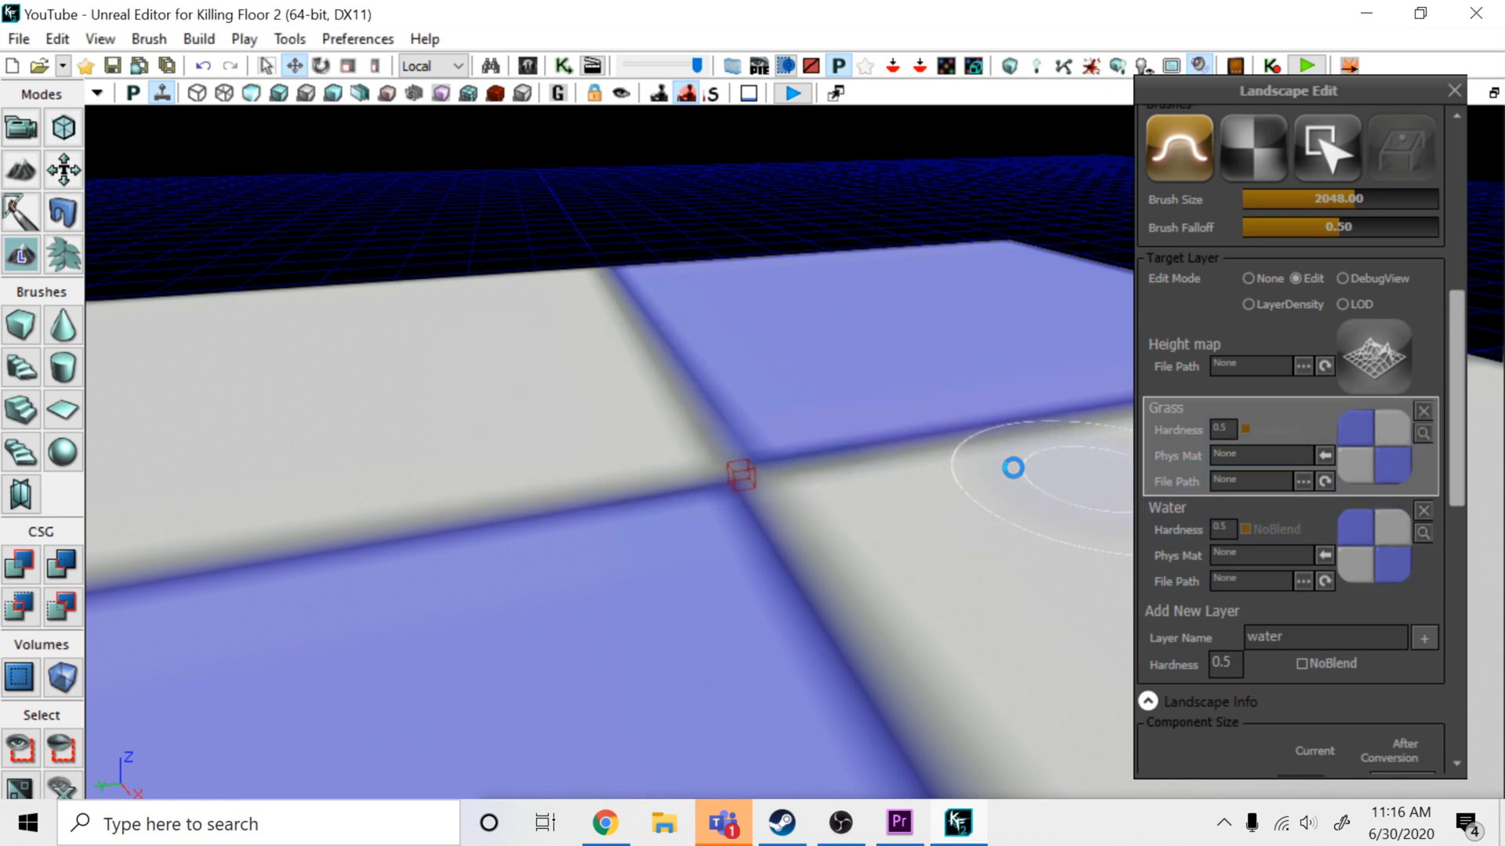
pyautogui.click(1424, 410)
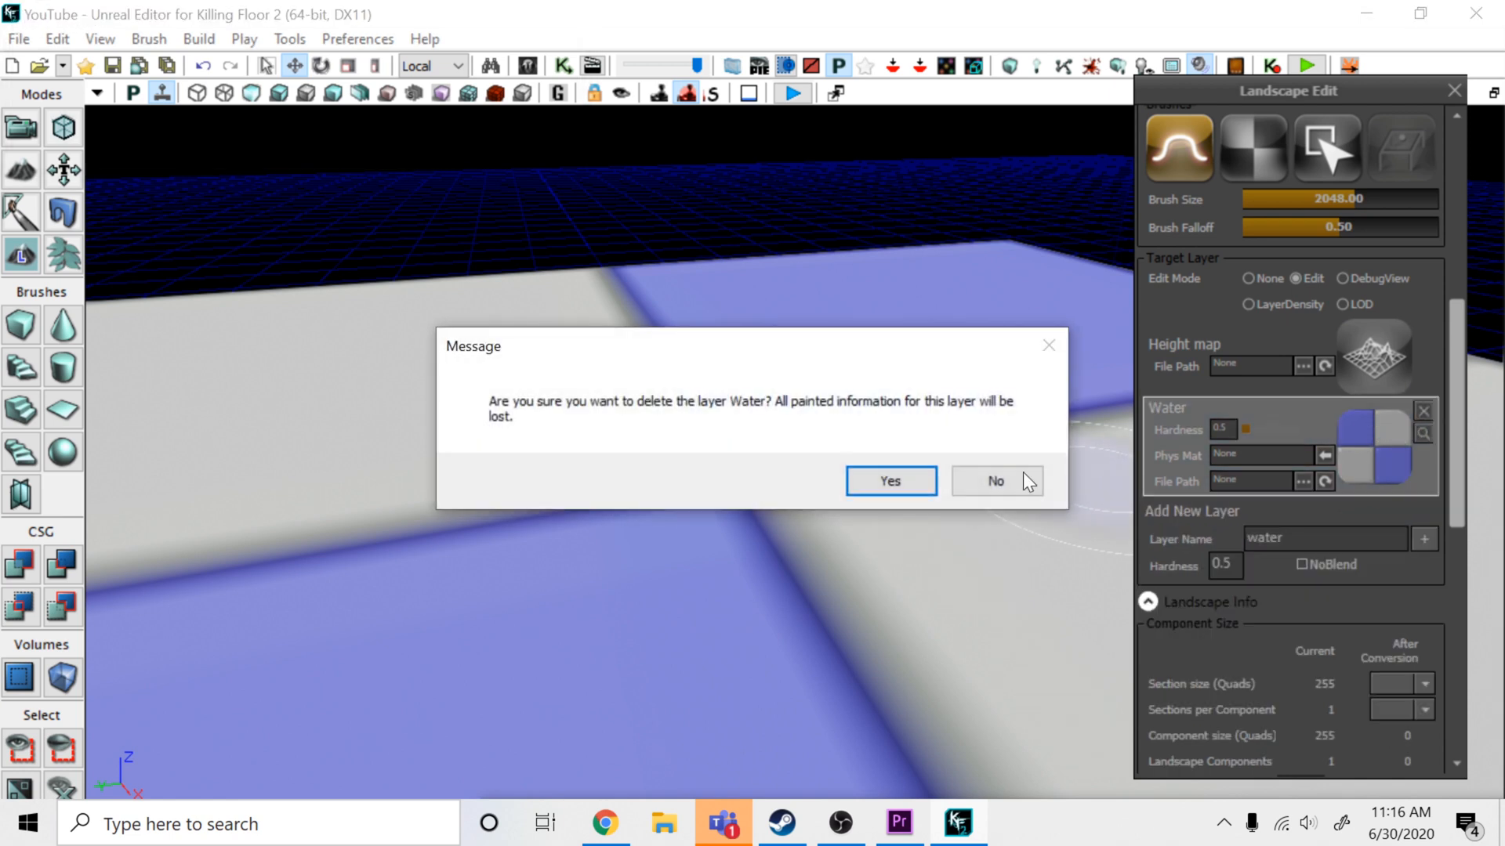
pyautogui.click(881, 480)
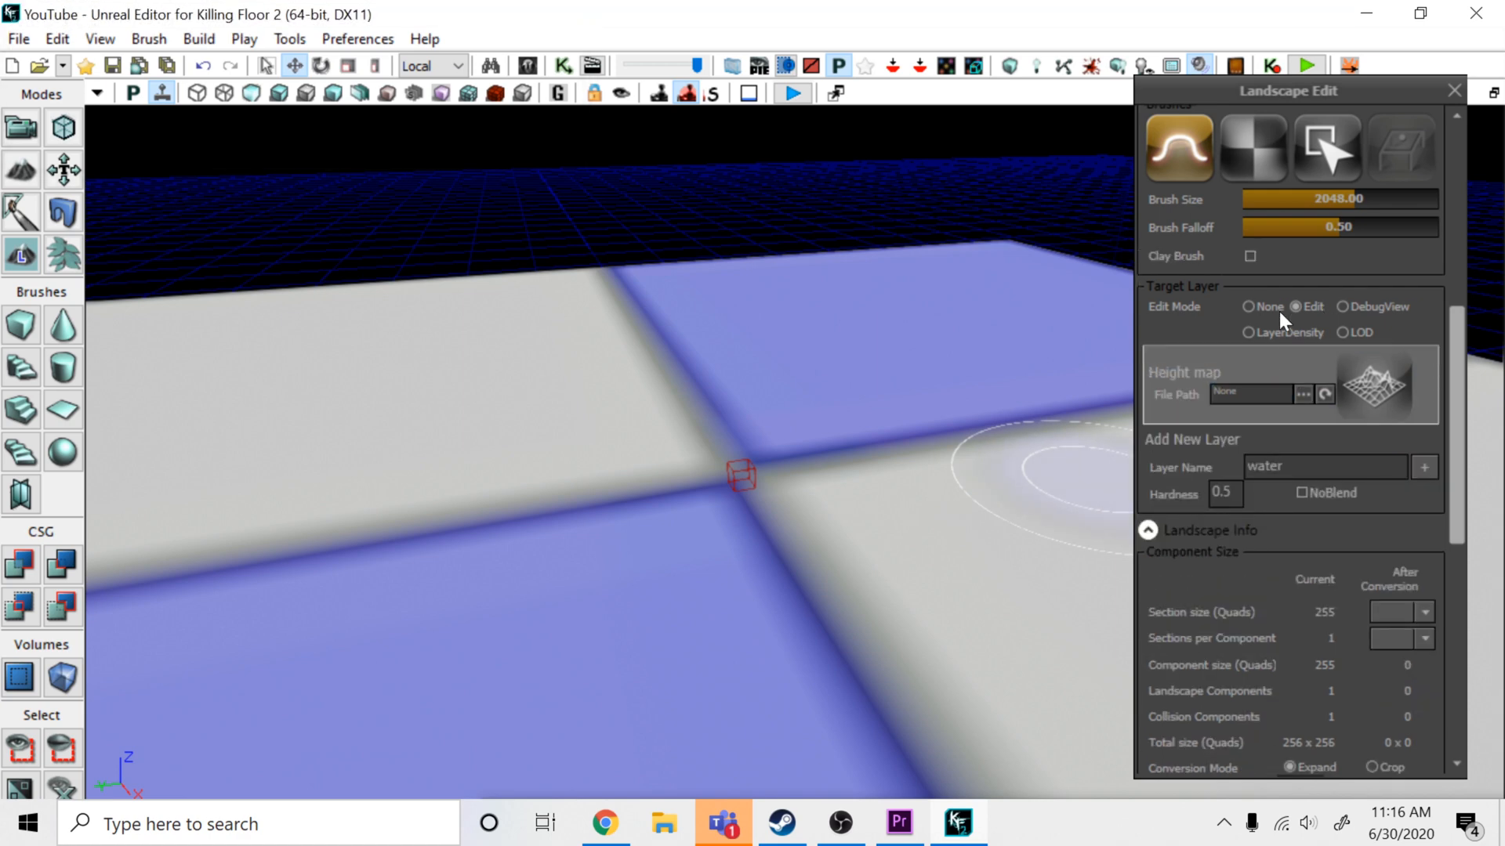
pyautogui.click(1249, 306)
pyautogui.scroll(6, 1211, 348)
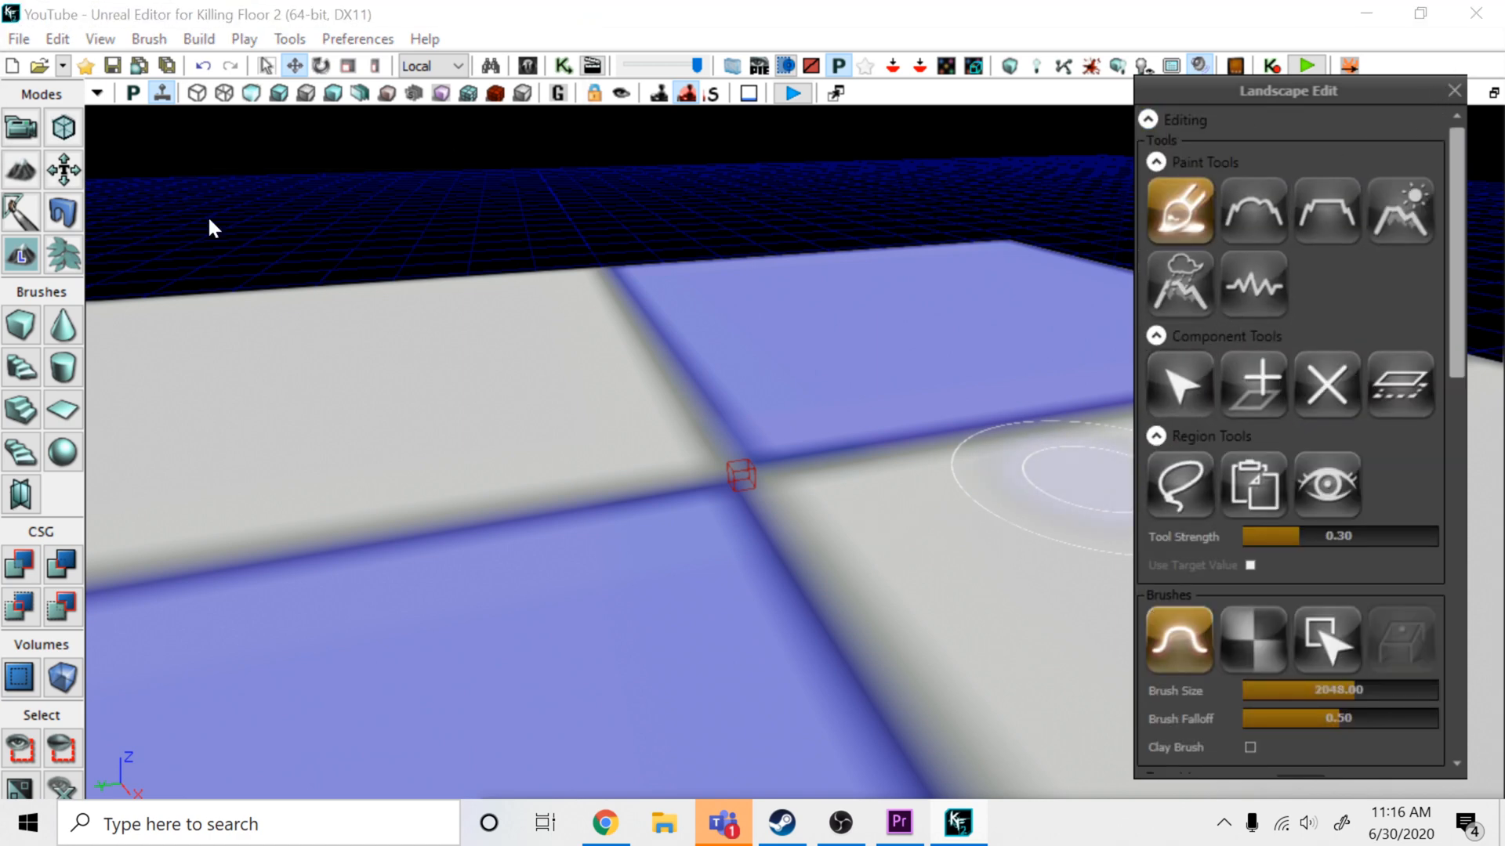
# Leave Landscape Mode and open the landscape's properties, expanding its Landscape section with the material settings
pyautogui.click(31, 256)
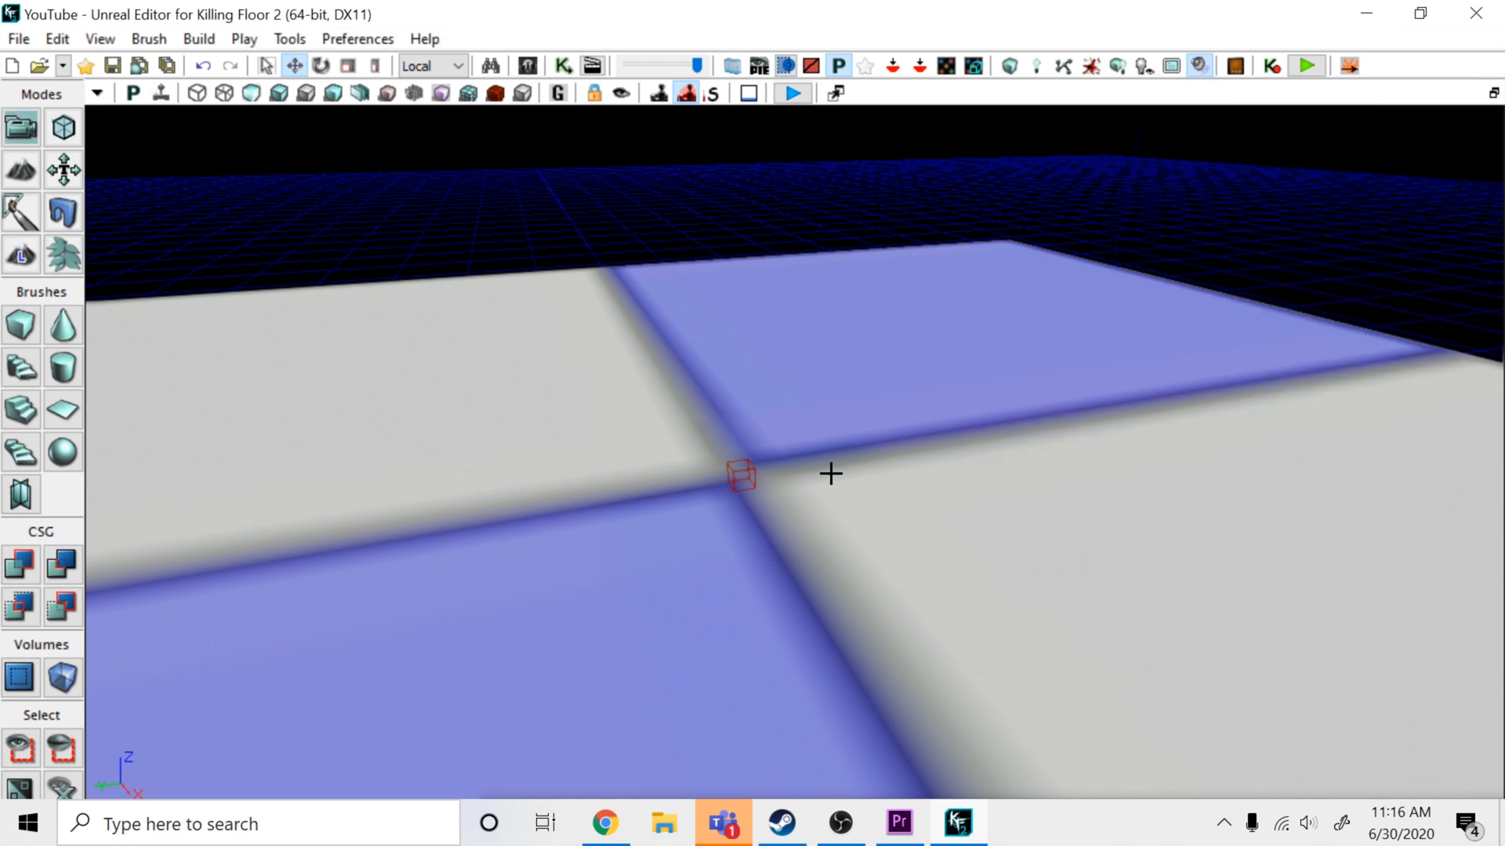
pyautogui.doubleClick(921, 427)
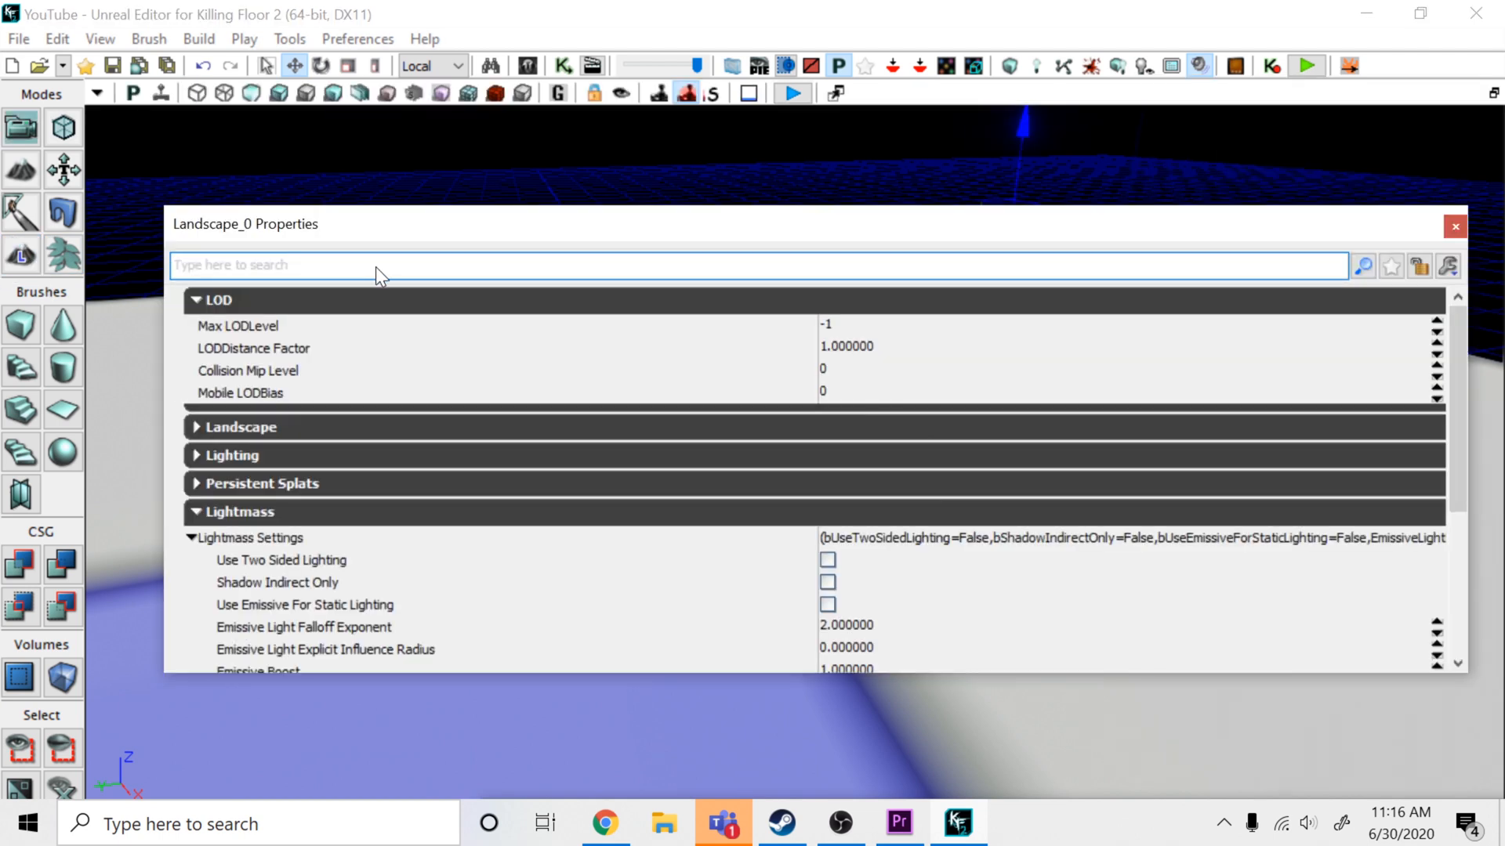
pyautogui.click(215, 428)
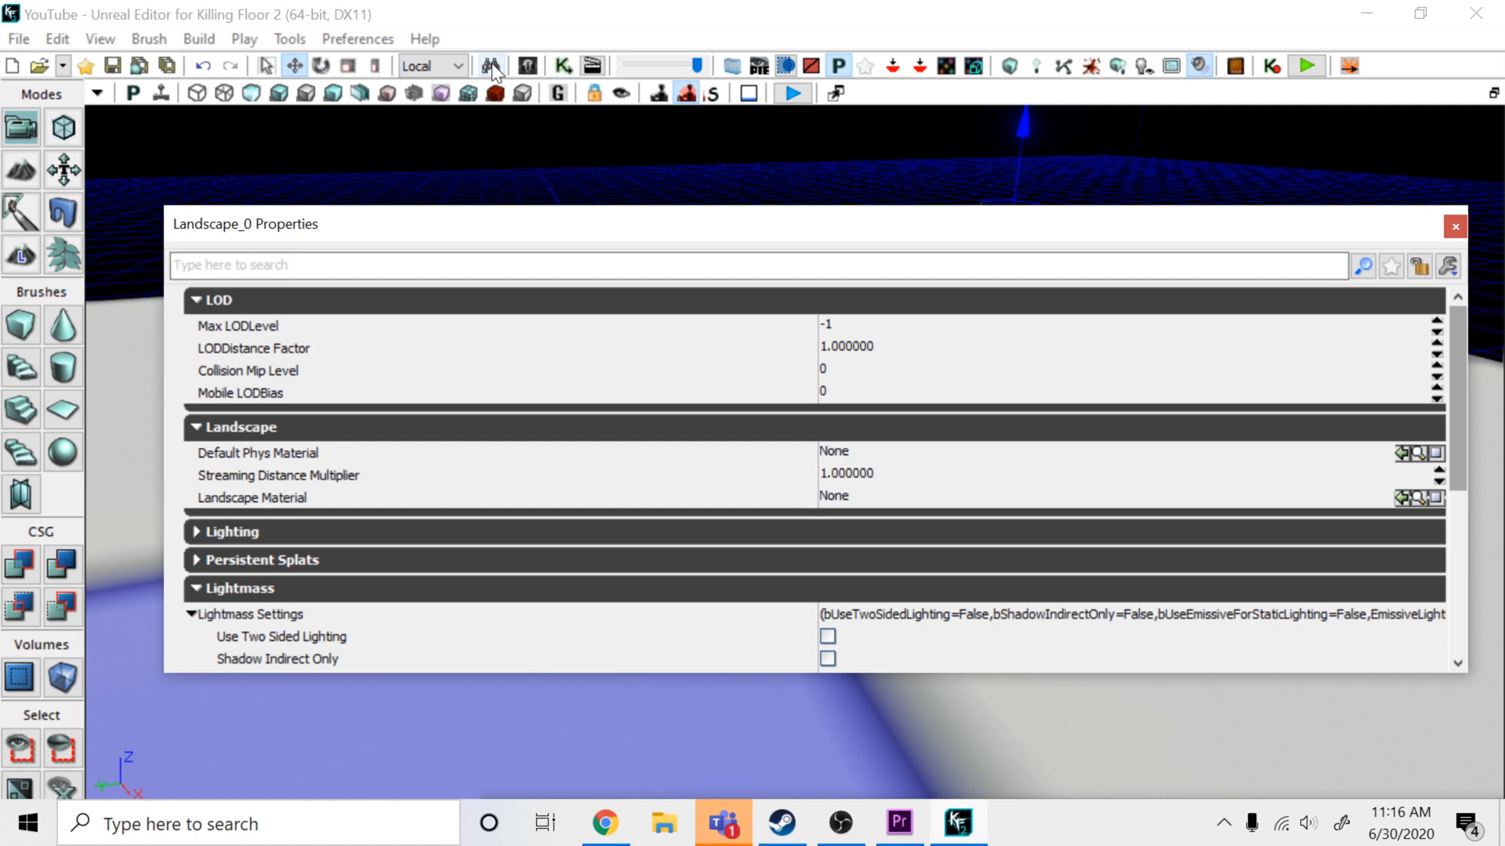
# Open the Content Browser and arrange it alongside the landscape's properties window so its packages are accessible
pyautogui.click(528, 66)
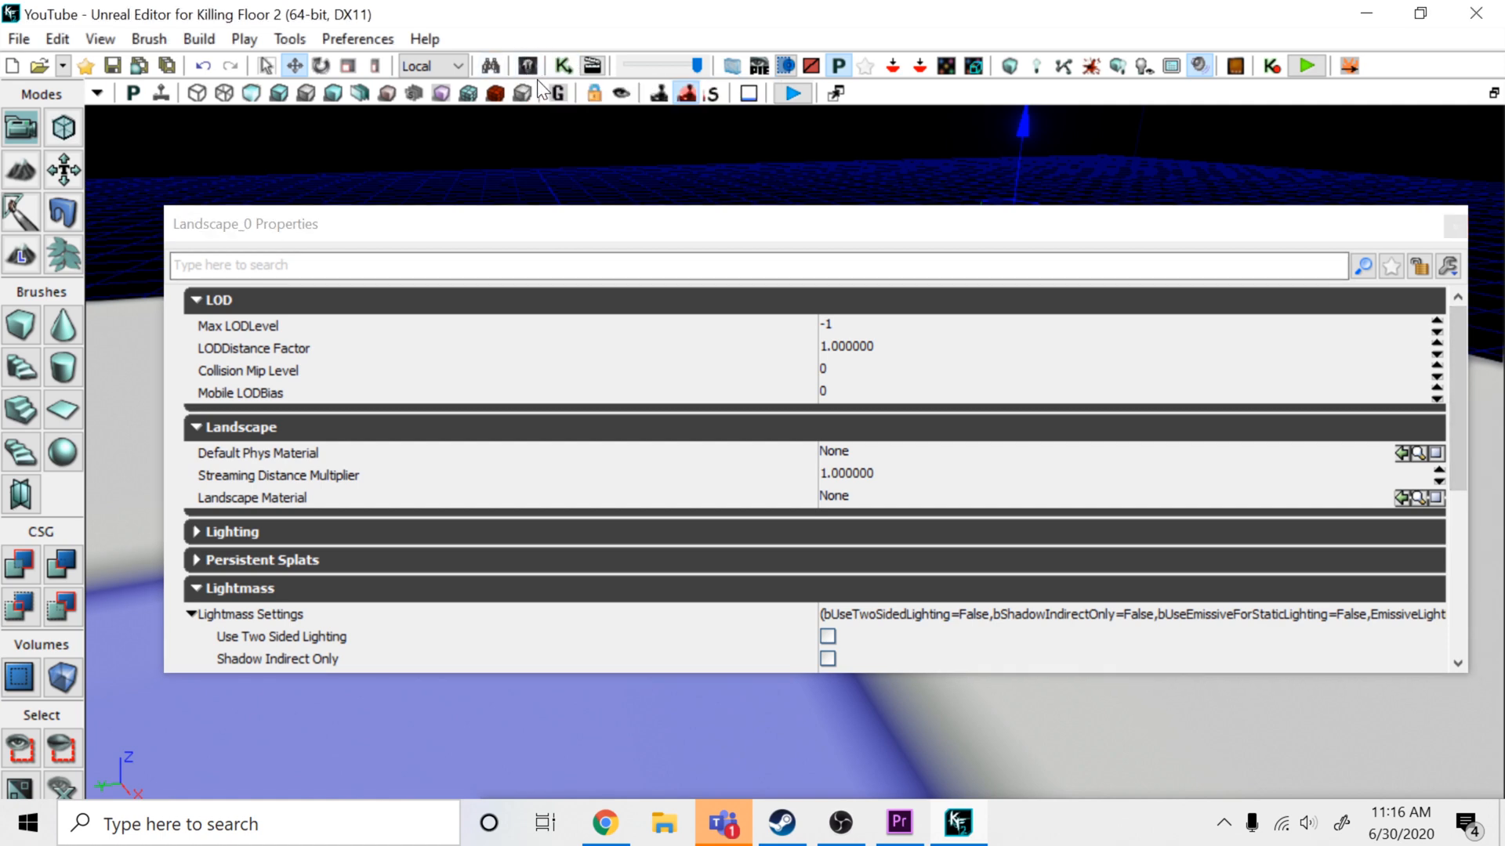
pyautogui.moveTo(884, 225); pyautogui.dragTo(811, 173)
pyautogui.click(1098, 803)
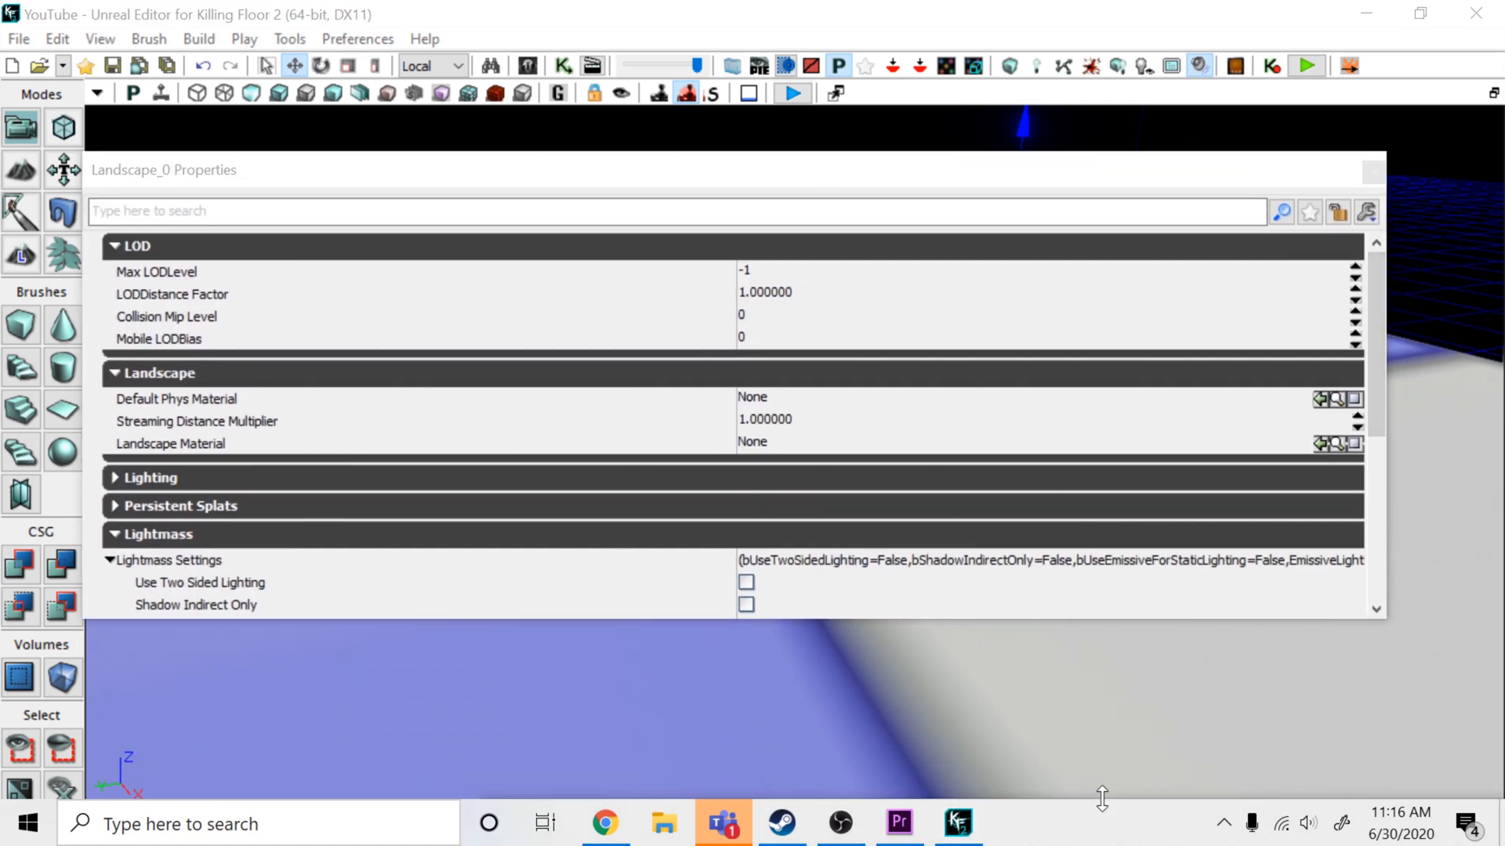
pyautogui.moveTo(1097, 797); pyautogui.dragTo(1065, 627)
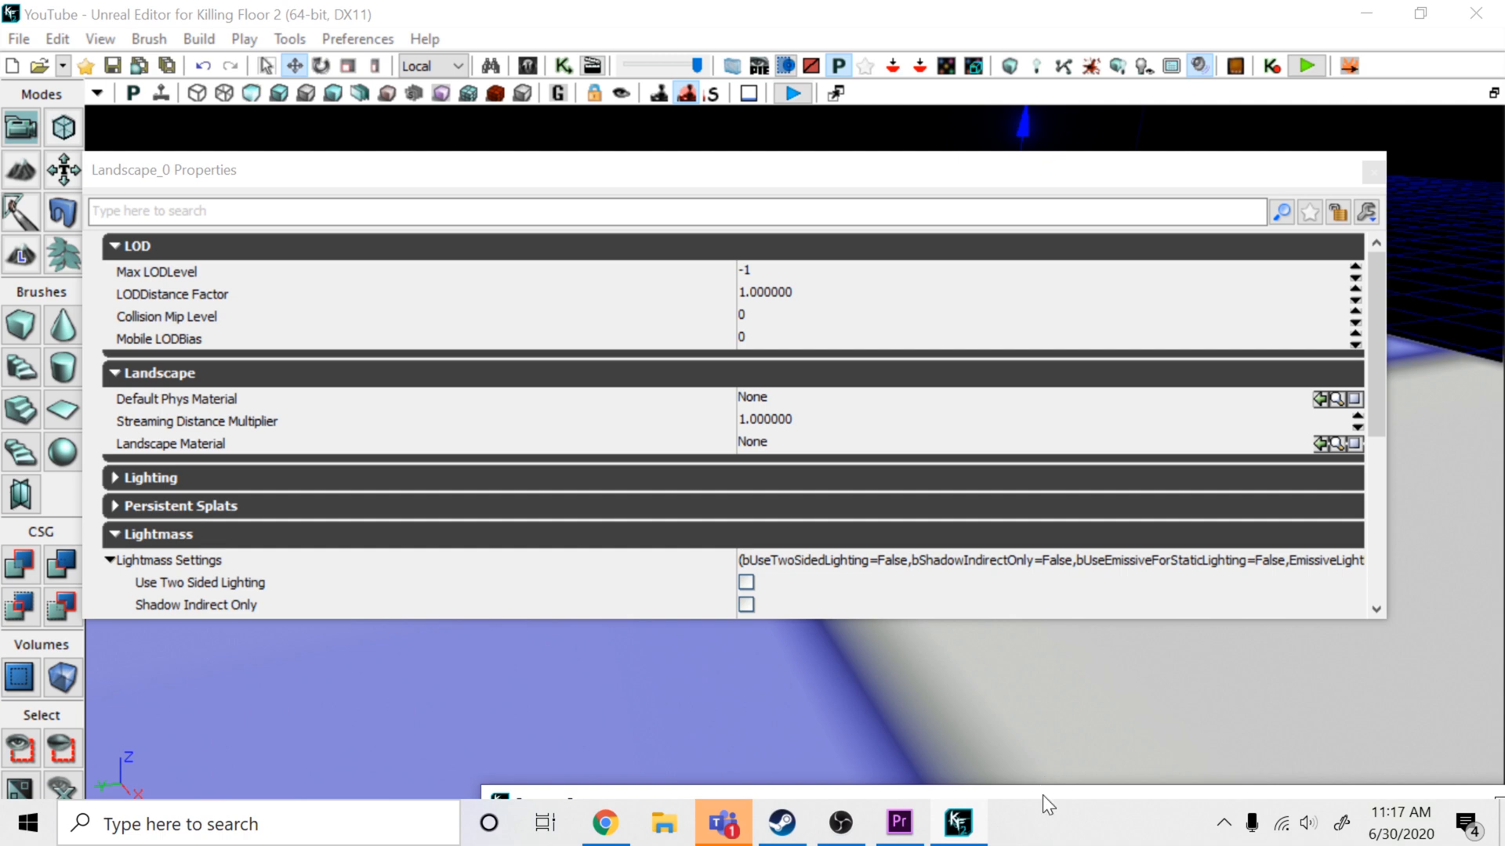
pyautogui.moveTo(1042, 794); pyautogui.dragTo(948, 67)
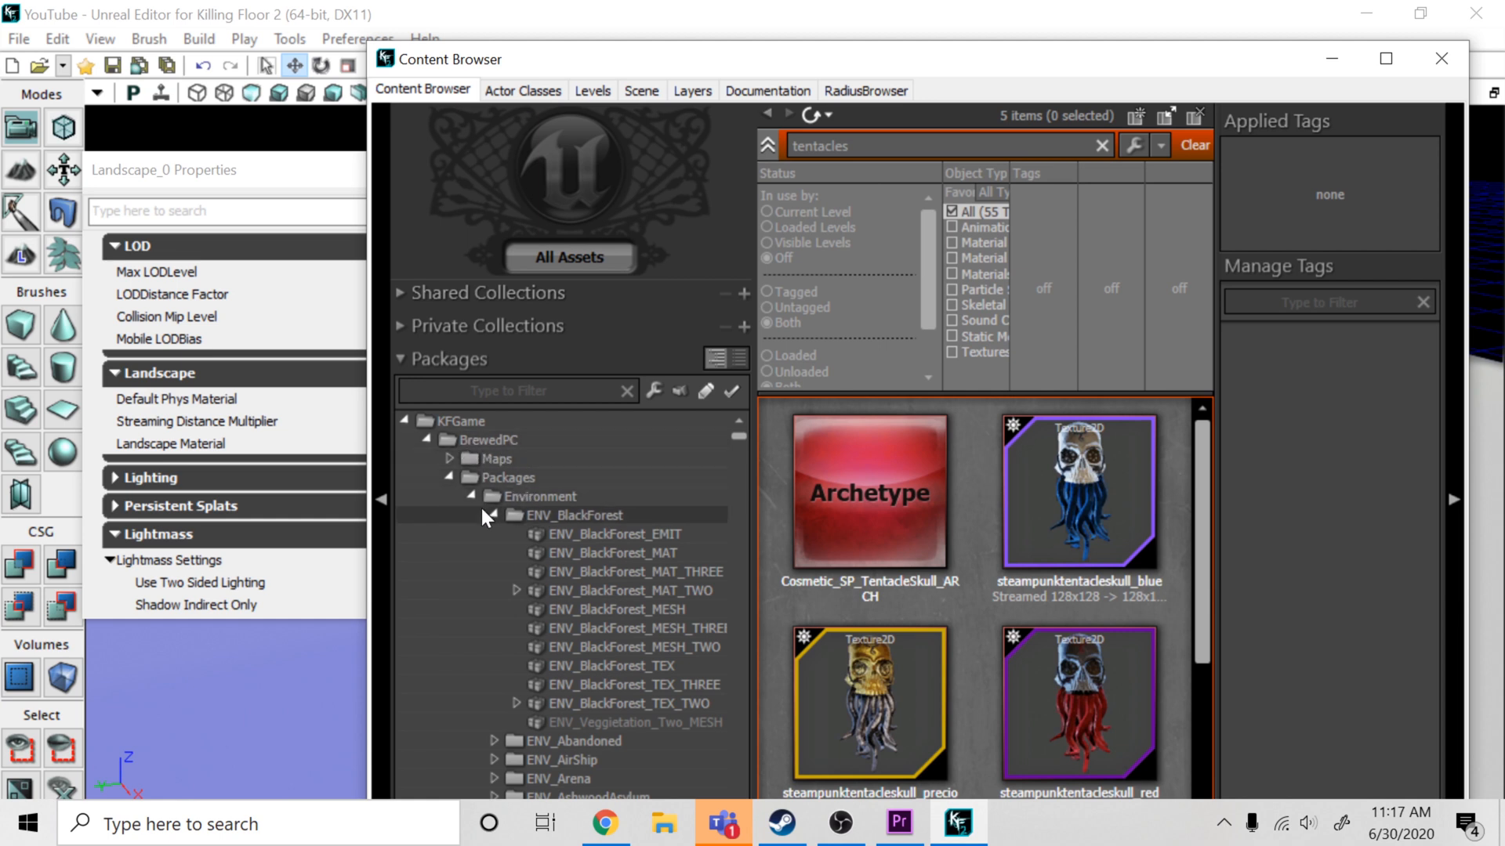
# Fully load the ENV_BlackForest package folder under Packages, Environment in the Content Browser
pyautogui.click(576, 515)
pyautogui.rightClick(576, 514)
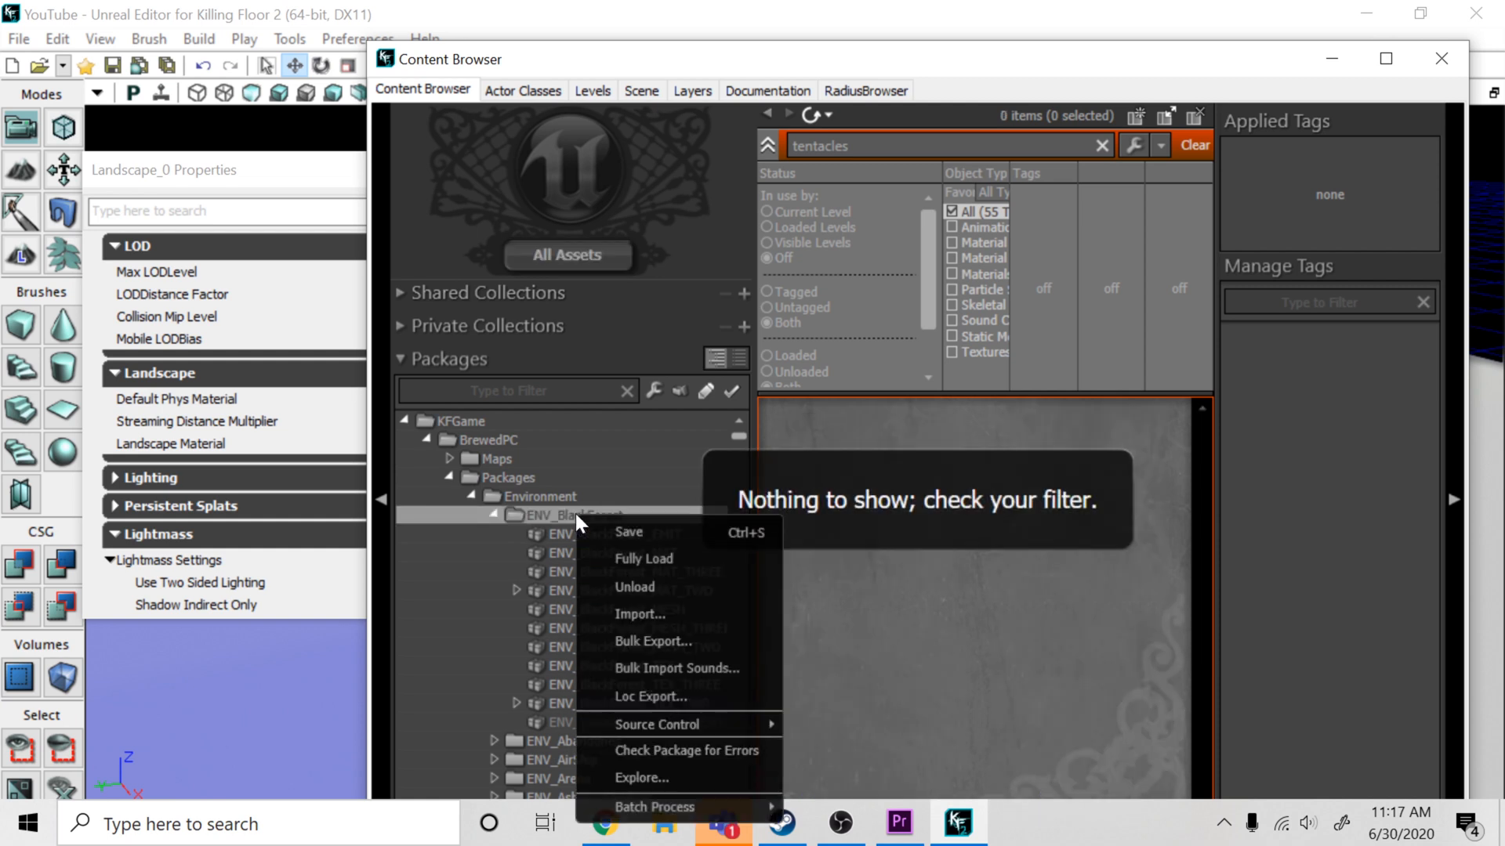
pyautogui.click(649, 556)
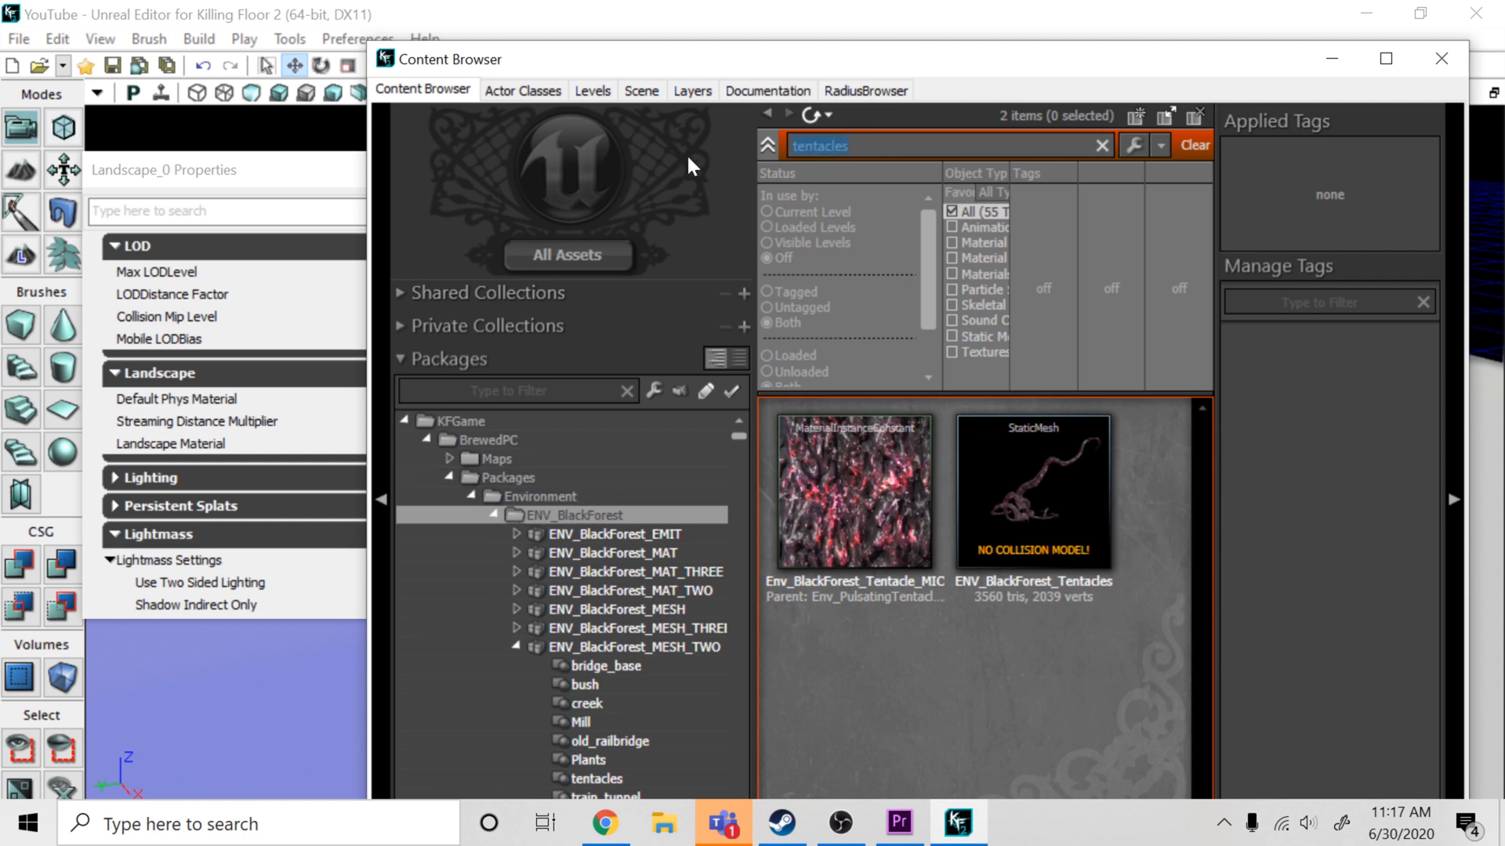
# Search the loaded assets for land and assign LMAT_BlackForest_Landscape_MIC as the landscape's Landscape Material
pyautogui.write('land')
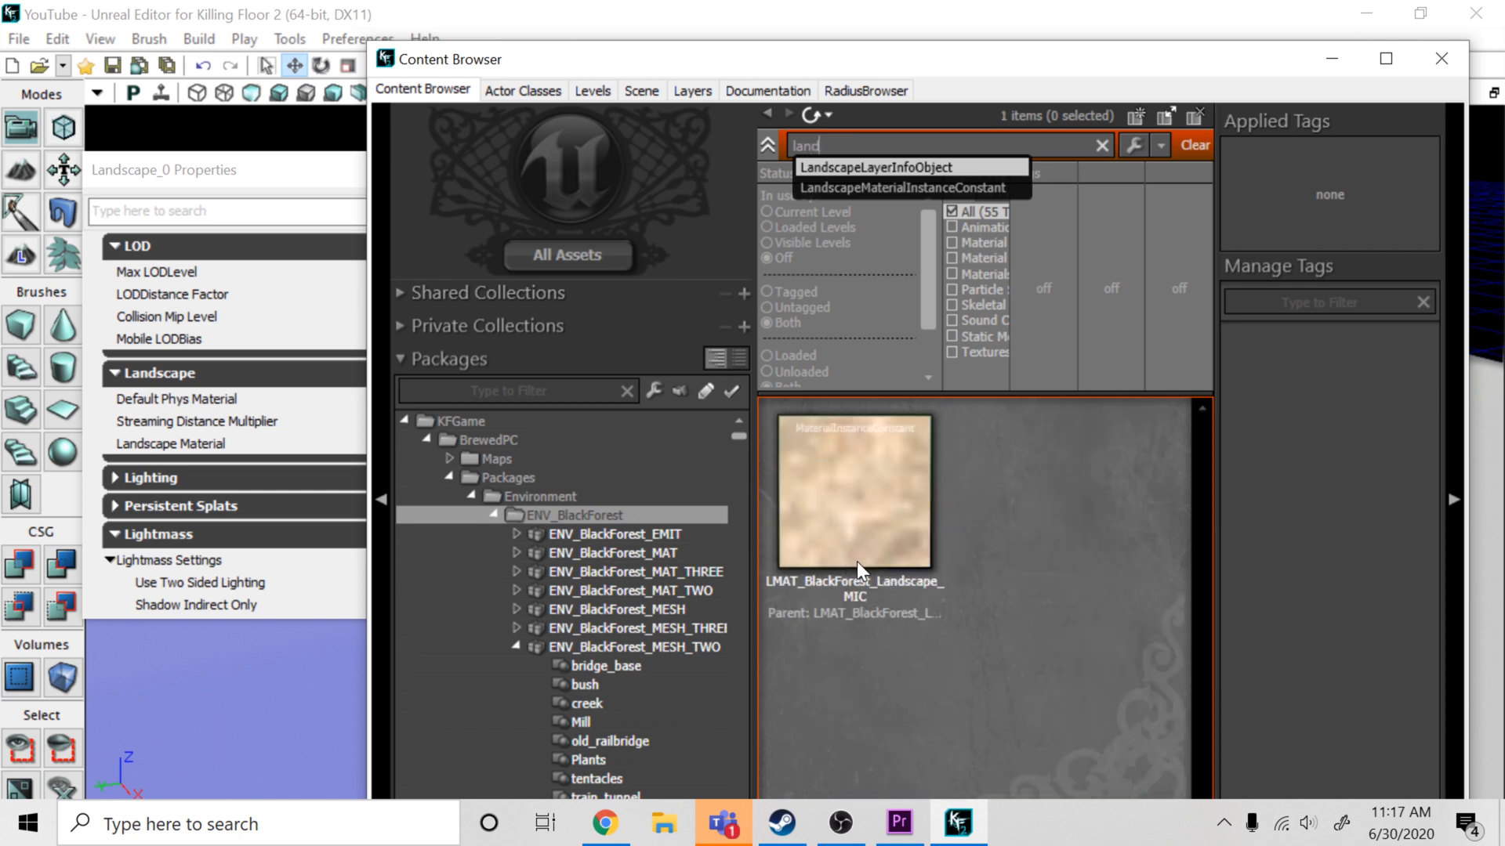
pyautogui.click(826, 468)
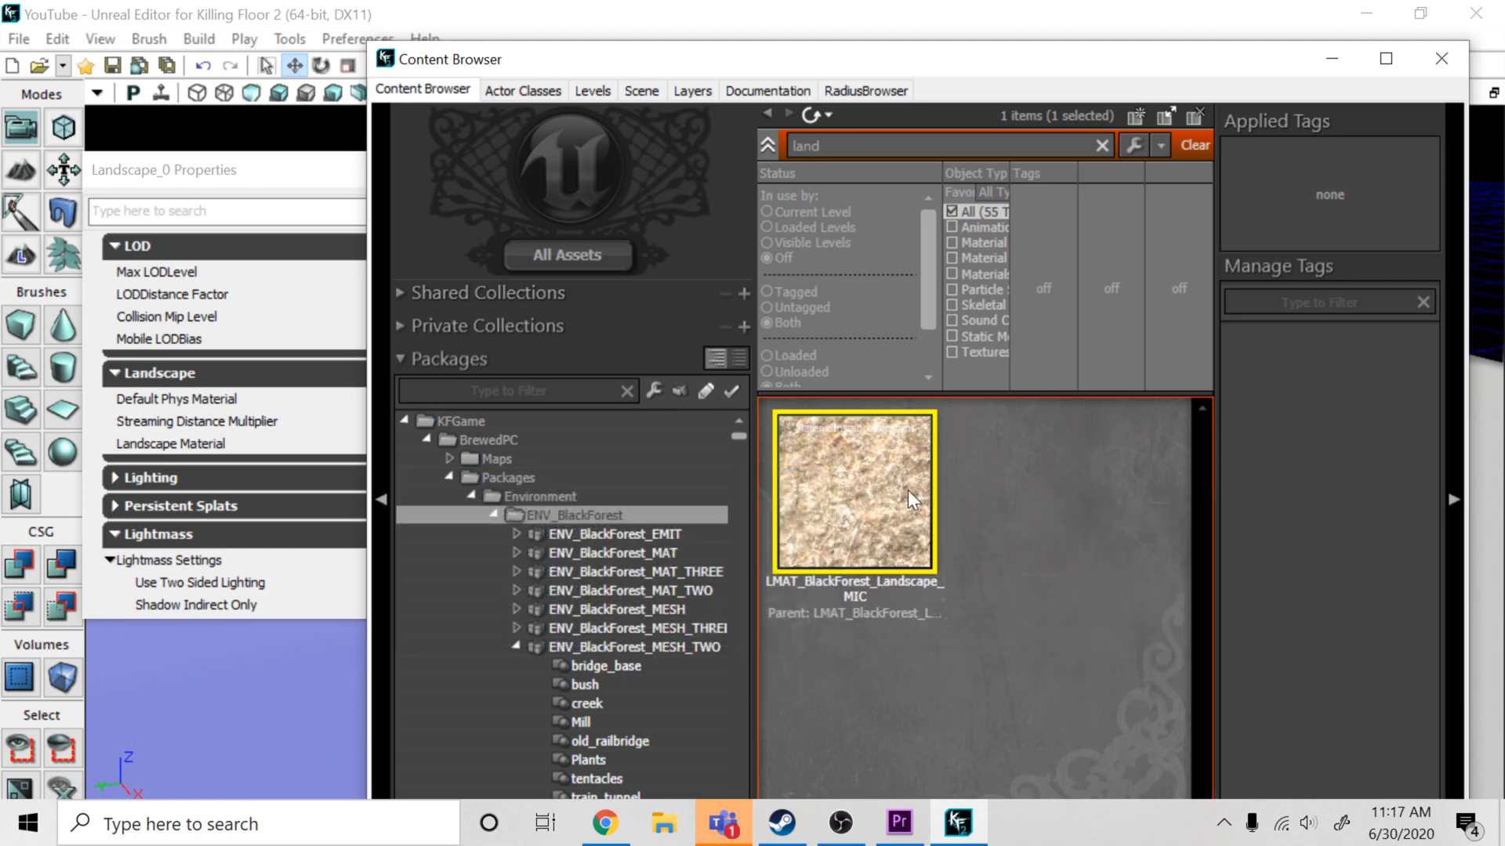
pyautogui.moveTo(1152, 56); pyautogui.dragTo(1162, 768)
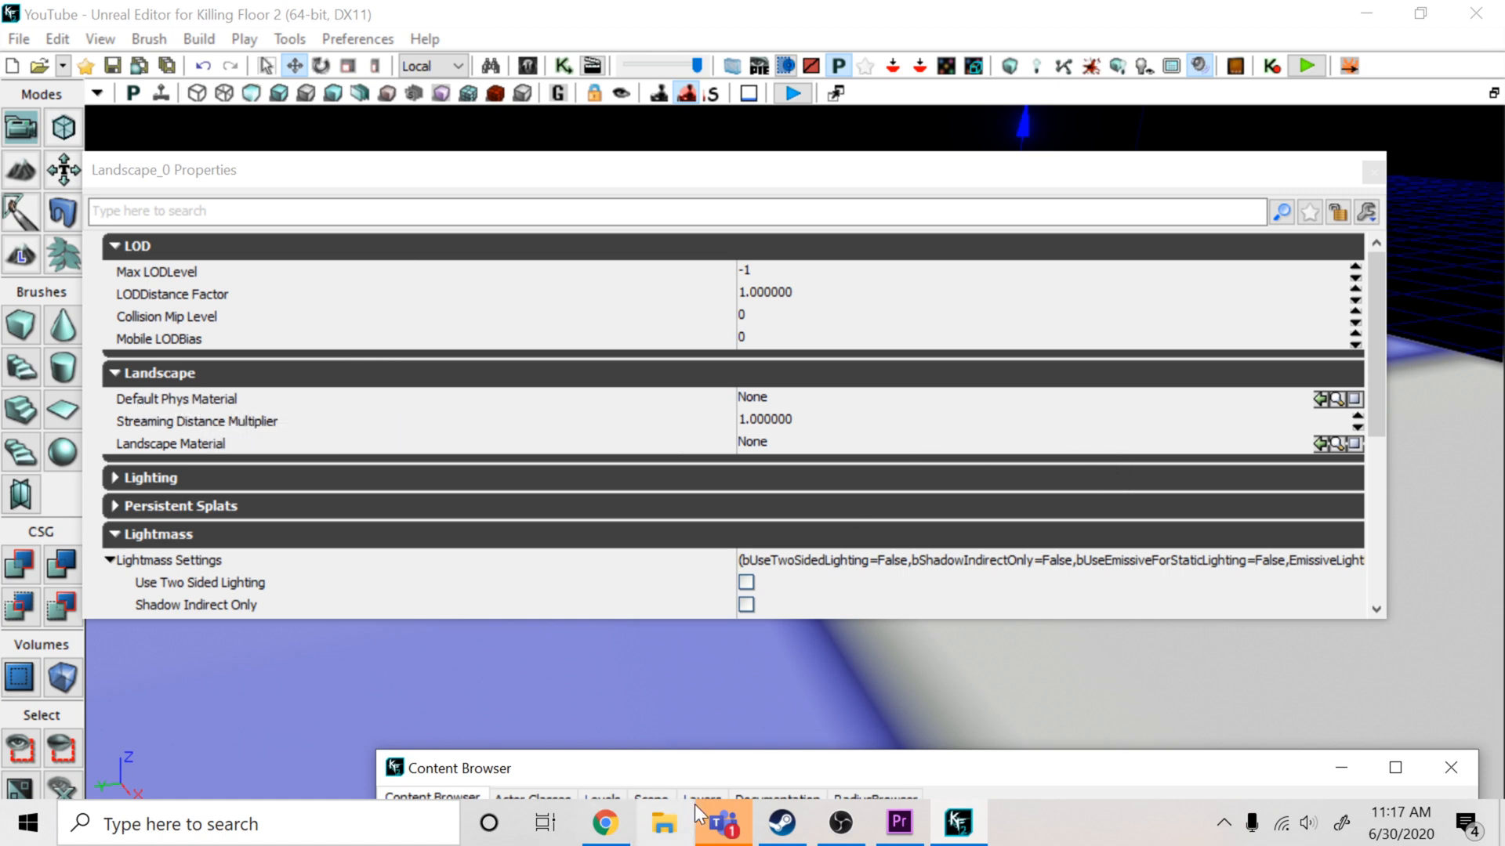
pyautogui.click(604, 823)
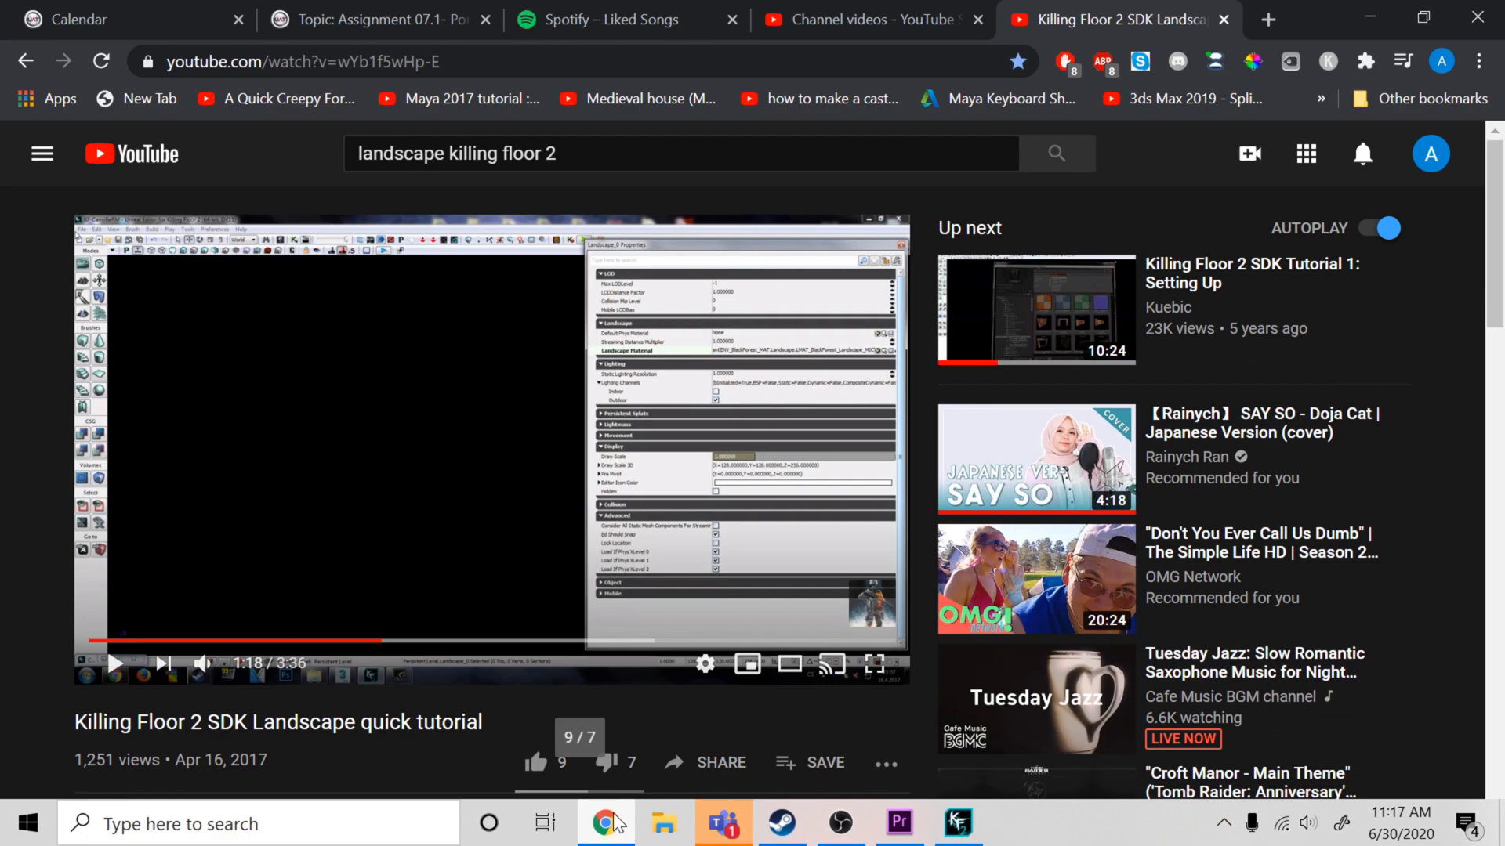
pyautogui.click(606, 823)
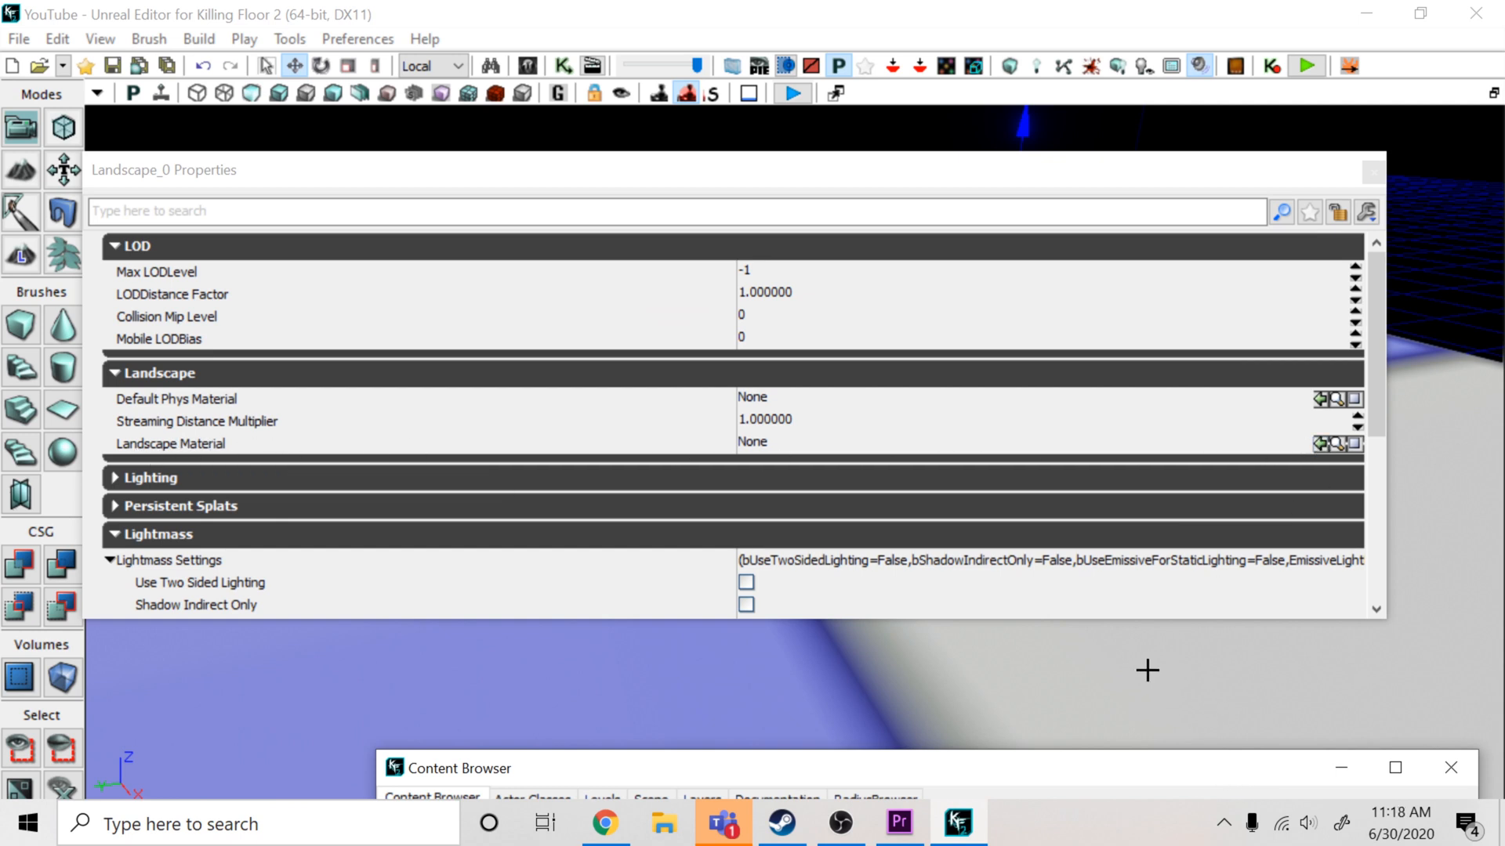
pyautogui.click(1319, 444)
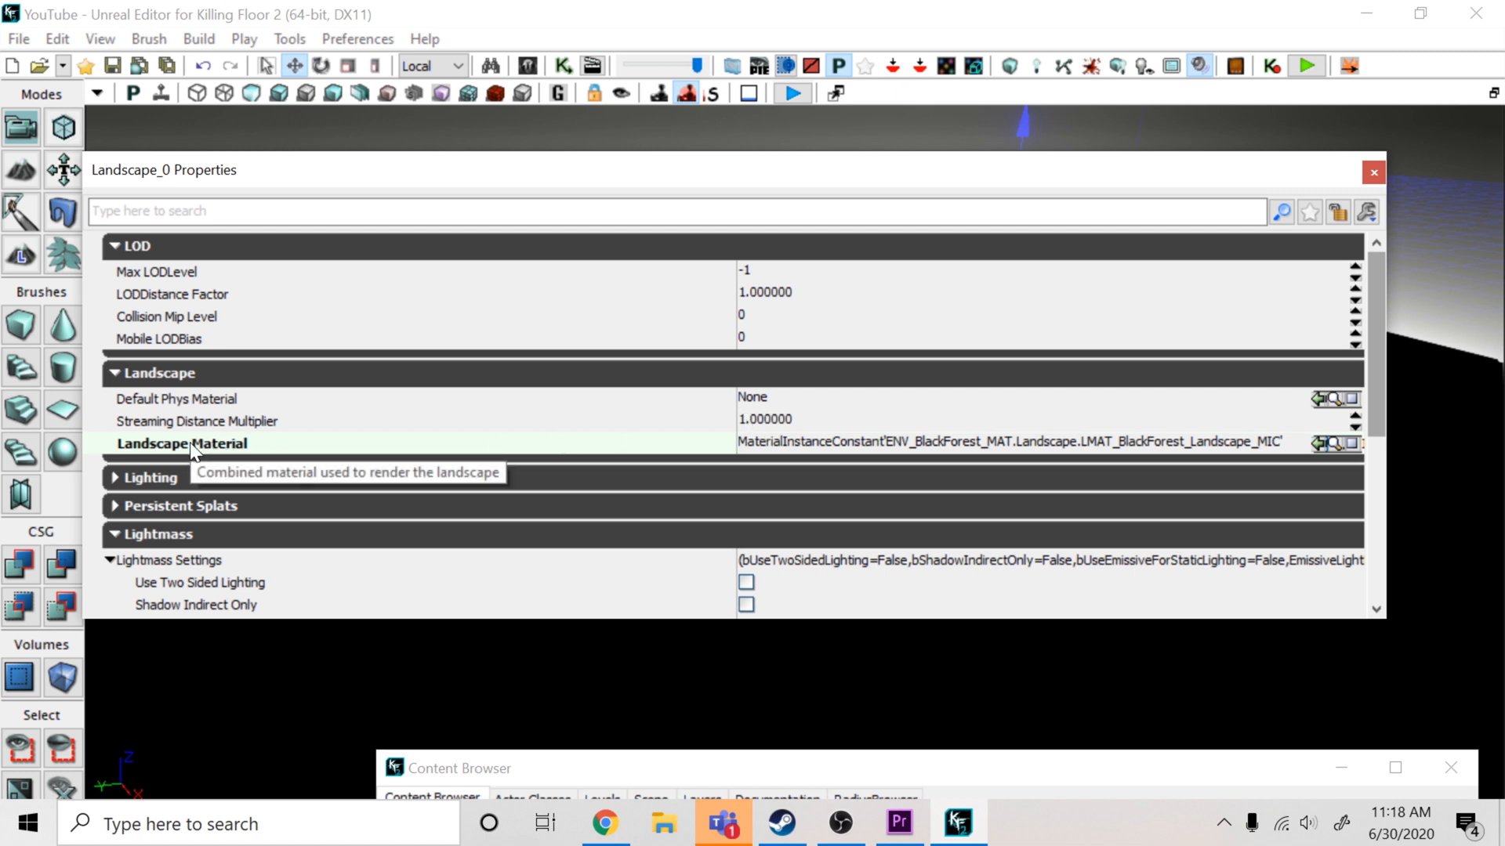
# Close the landscape's properties and move the Content Browser further out of the viewport
pyautogui.click(1373, 174)
pyautogui.moveTo(738, 474); pyautogui.dragTo(1027, 468, button='right')
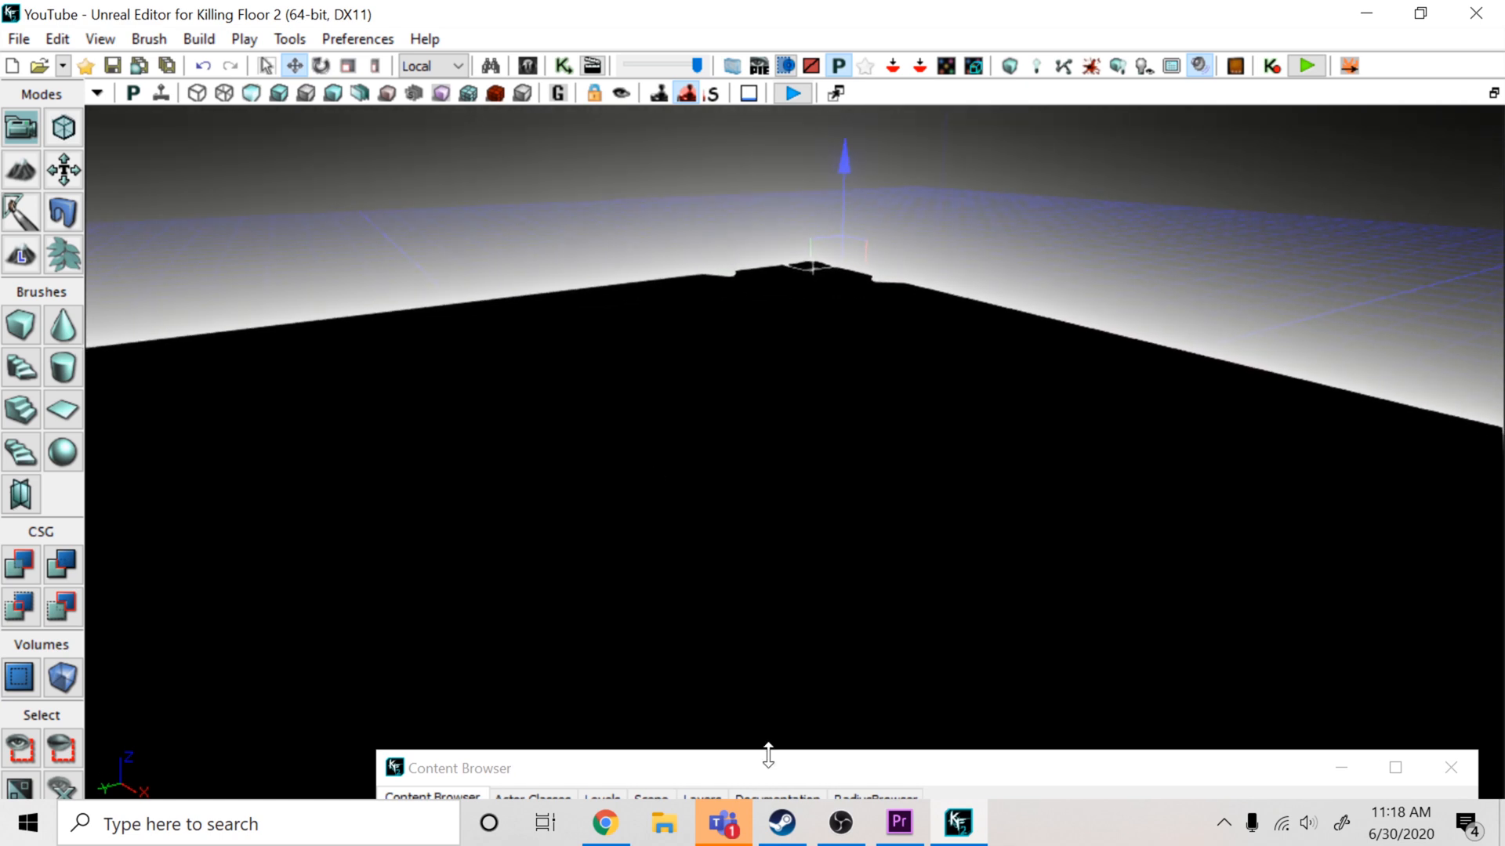
pyautogui.moveTo(758, 768); pyautogui.dragTo(804, 792)
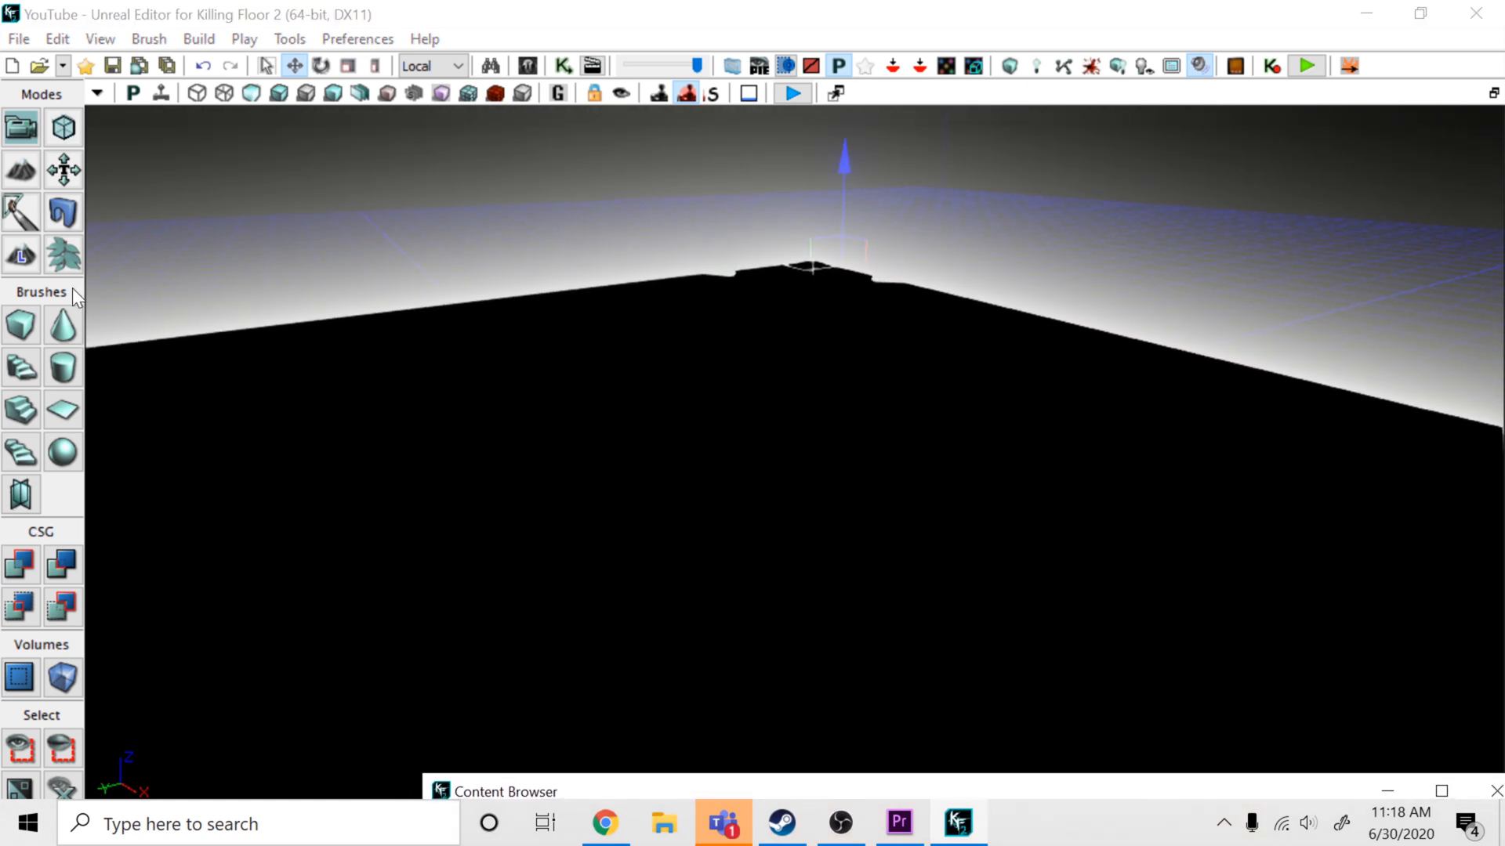
# Enter Landscape Mode and set the target layer's edit mode to Edit
pyautogui.click(22, 255)
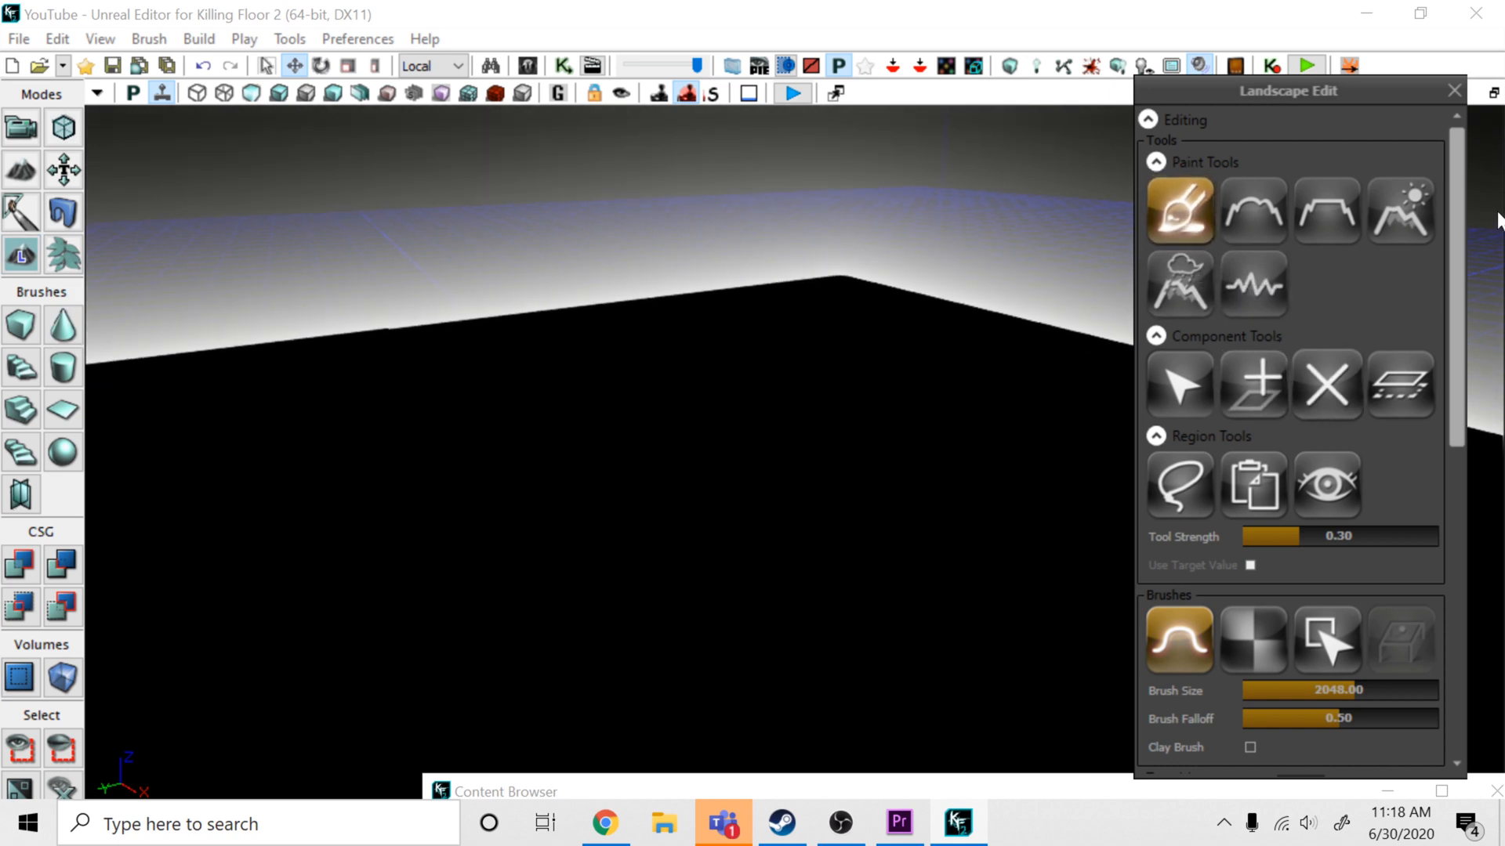
pyautogui.moveTo(1455, 229); pyautogui.dragTo(1466, 462)
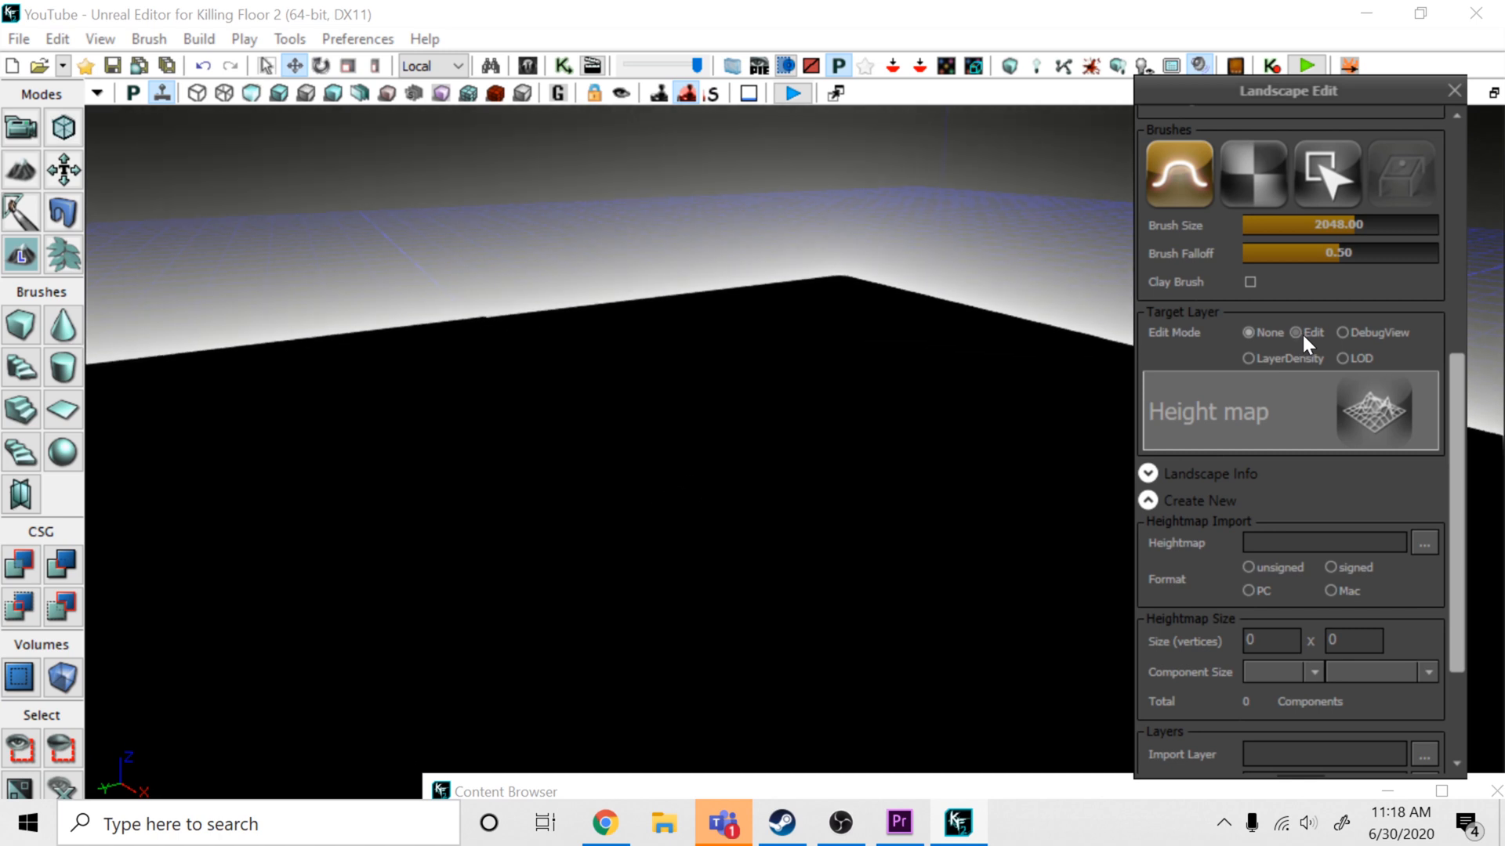
pyautogui.click(1302, 334)
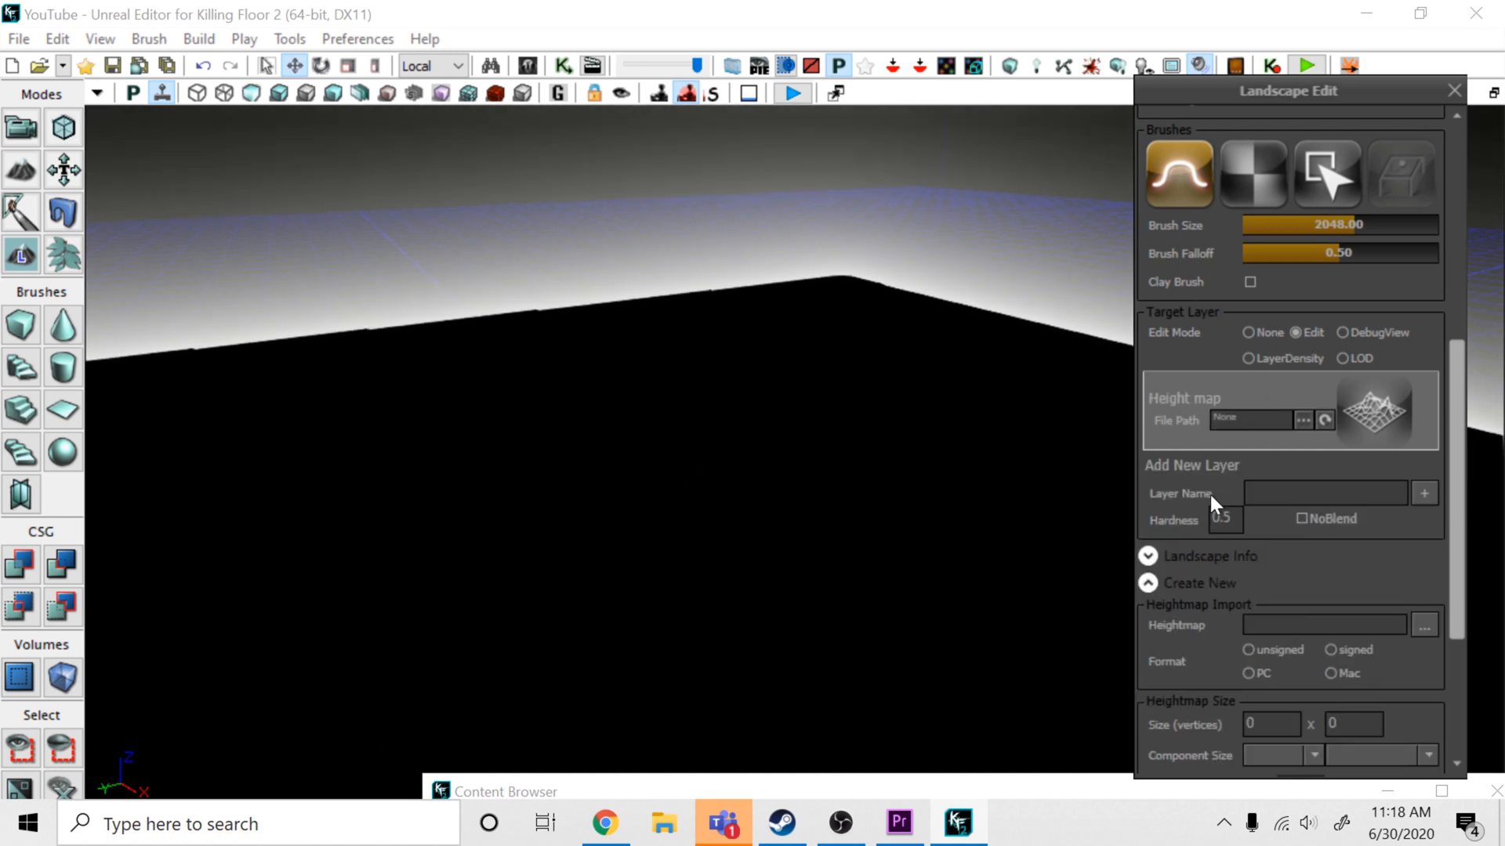
pyautogui.scroll(-3, 1210, 495)
pyautogui.scroll(-1, 1175, 545)
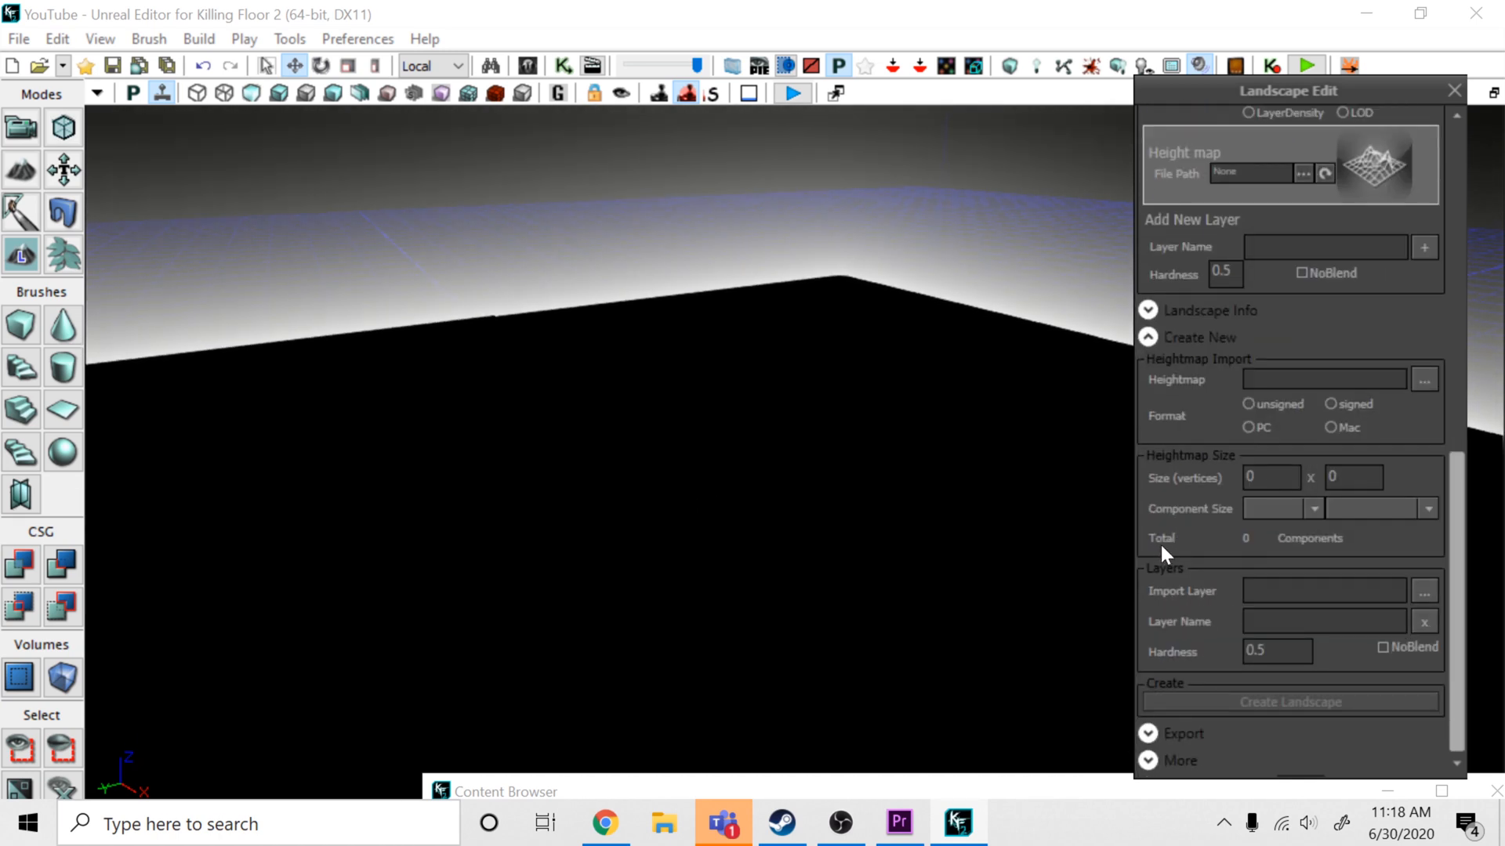
pyautogui.scroll(2, 1190, 566)
pyautogui.scroll(2, 1192, 568)
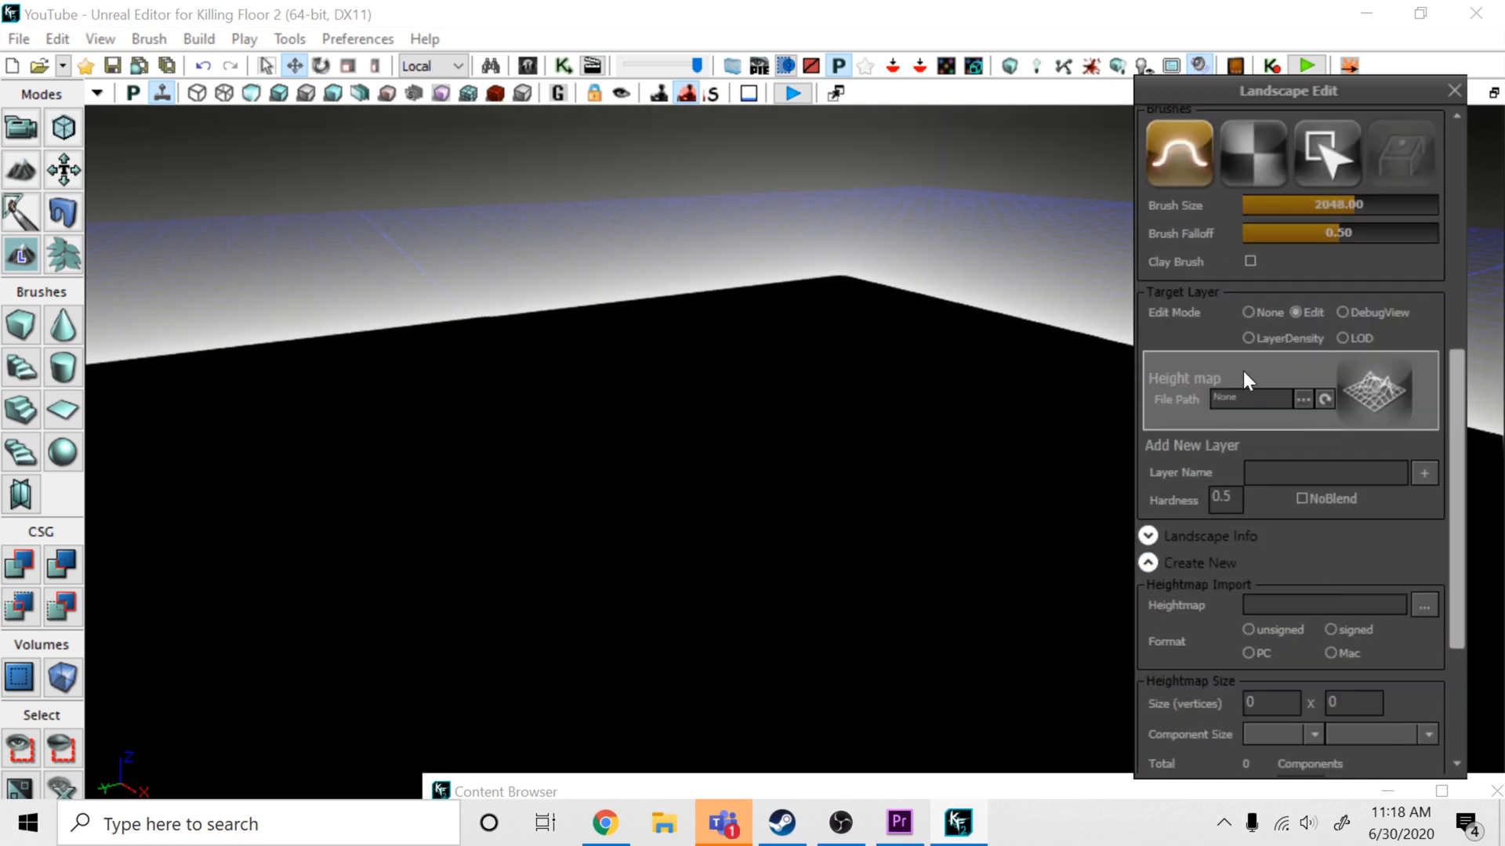
# Add two new landscape layers named grass and water with hardness 0.5
pyautogui.click(1293, 473)
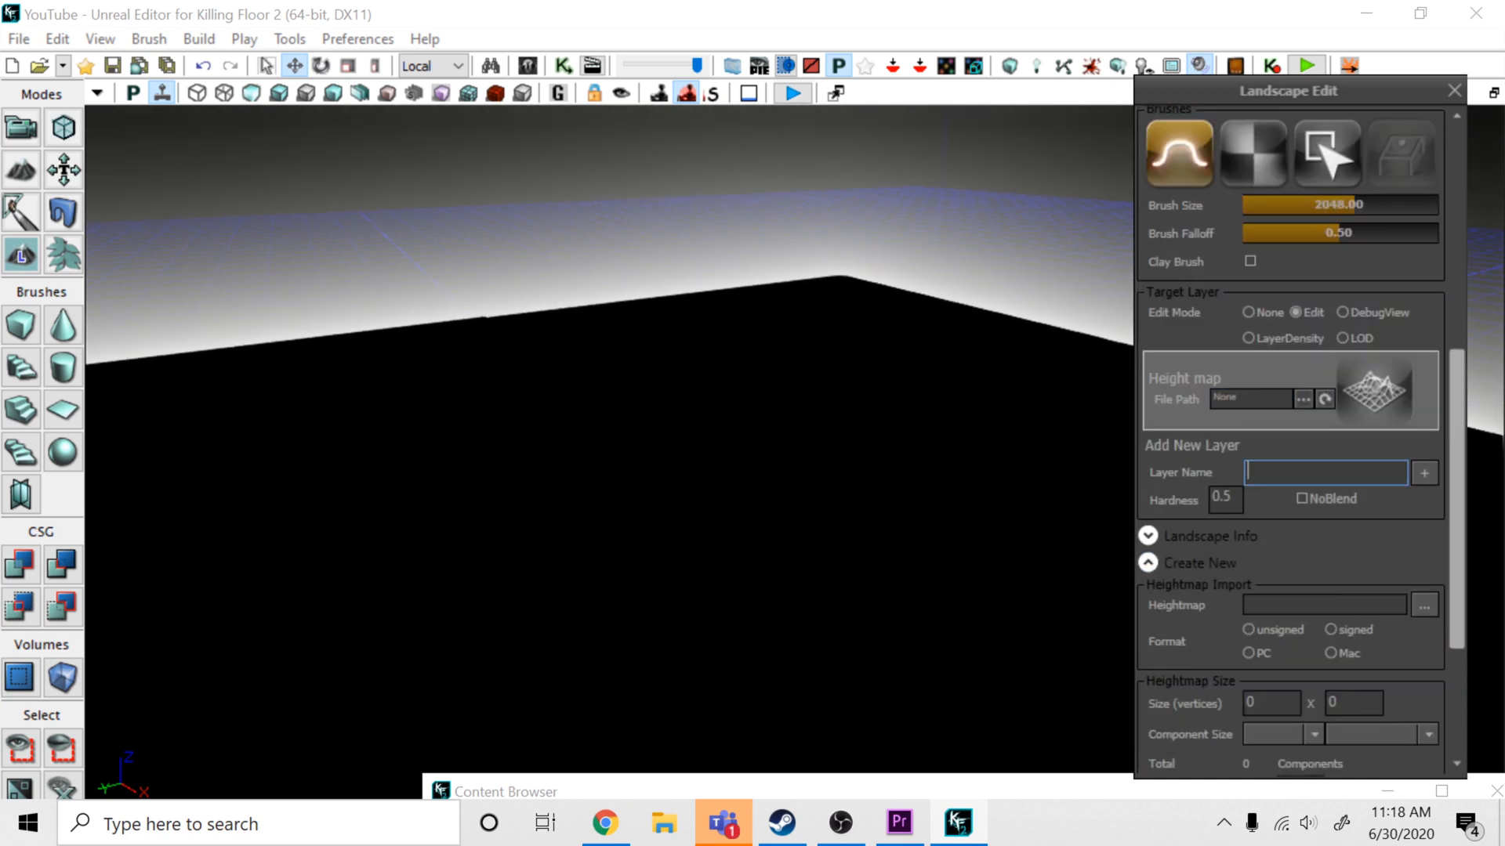
pyautogui.write('grass')
pyautogui.click(1416, 472)
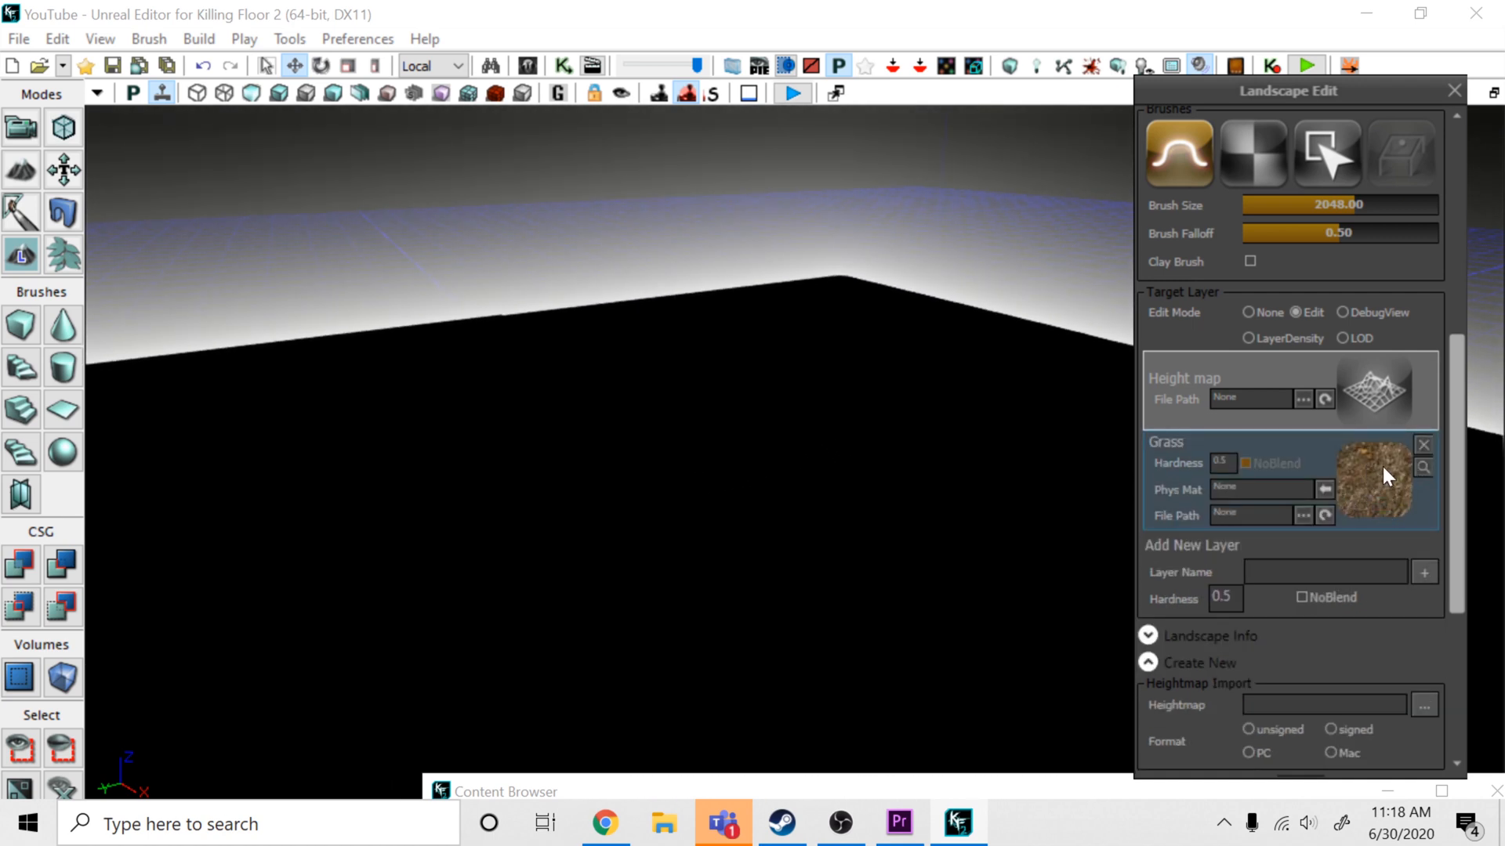
pyautogui.click(1324, 571)
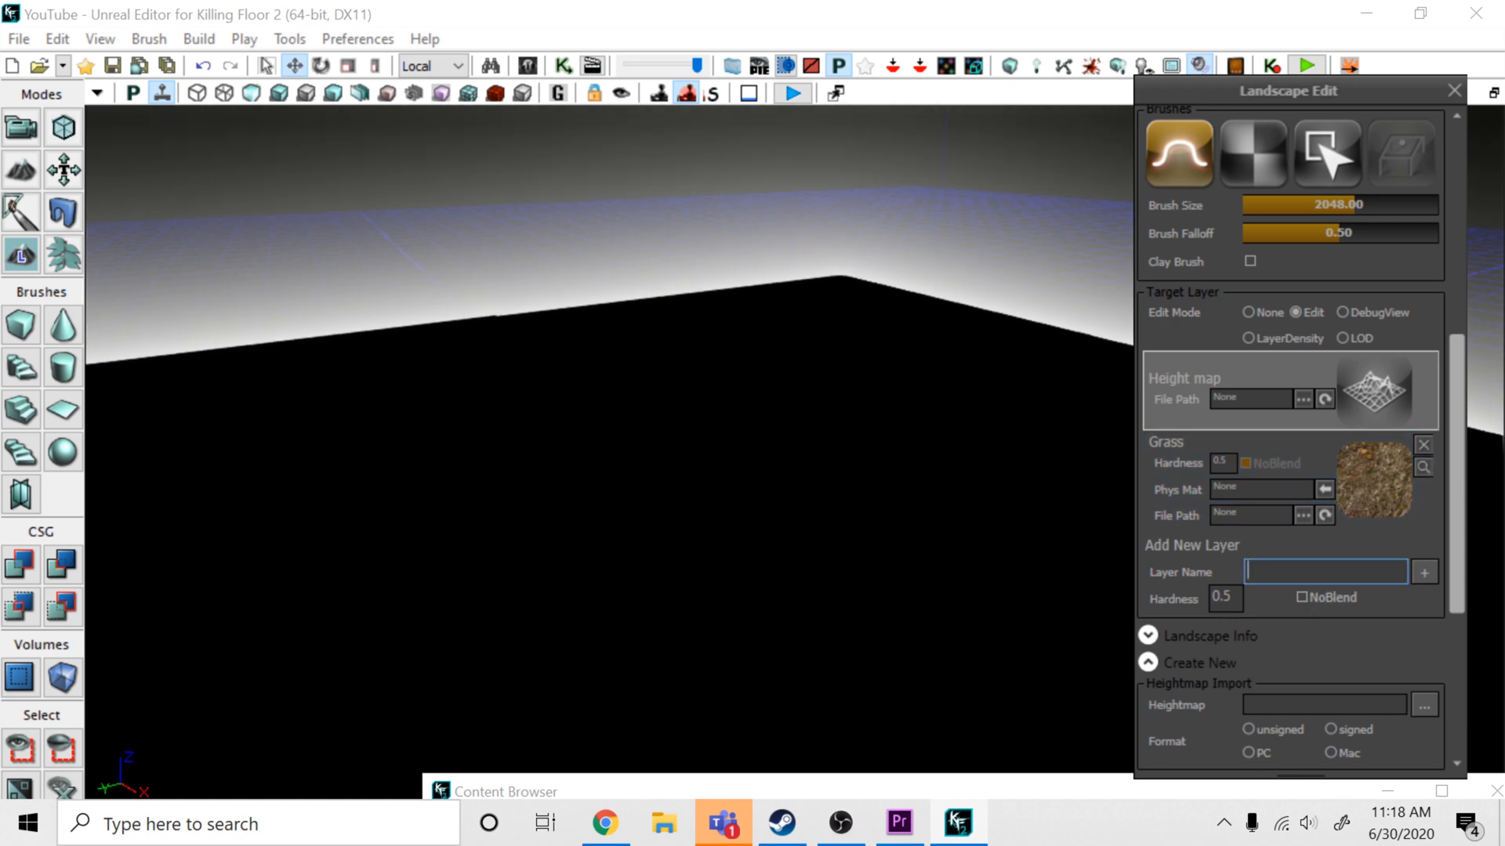
pyautogui.write('water')
pyautogui.click(1415, 576)
# Add two more landscape layers named dirt and leaves with hardness 0.5
pyautogui.click(1256, 677)
pyautogui.write('dirt')
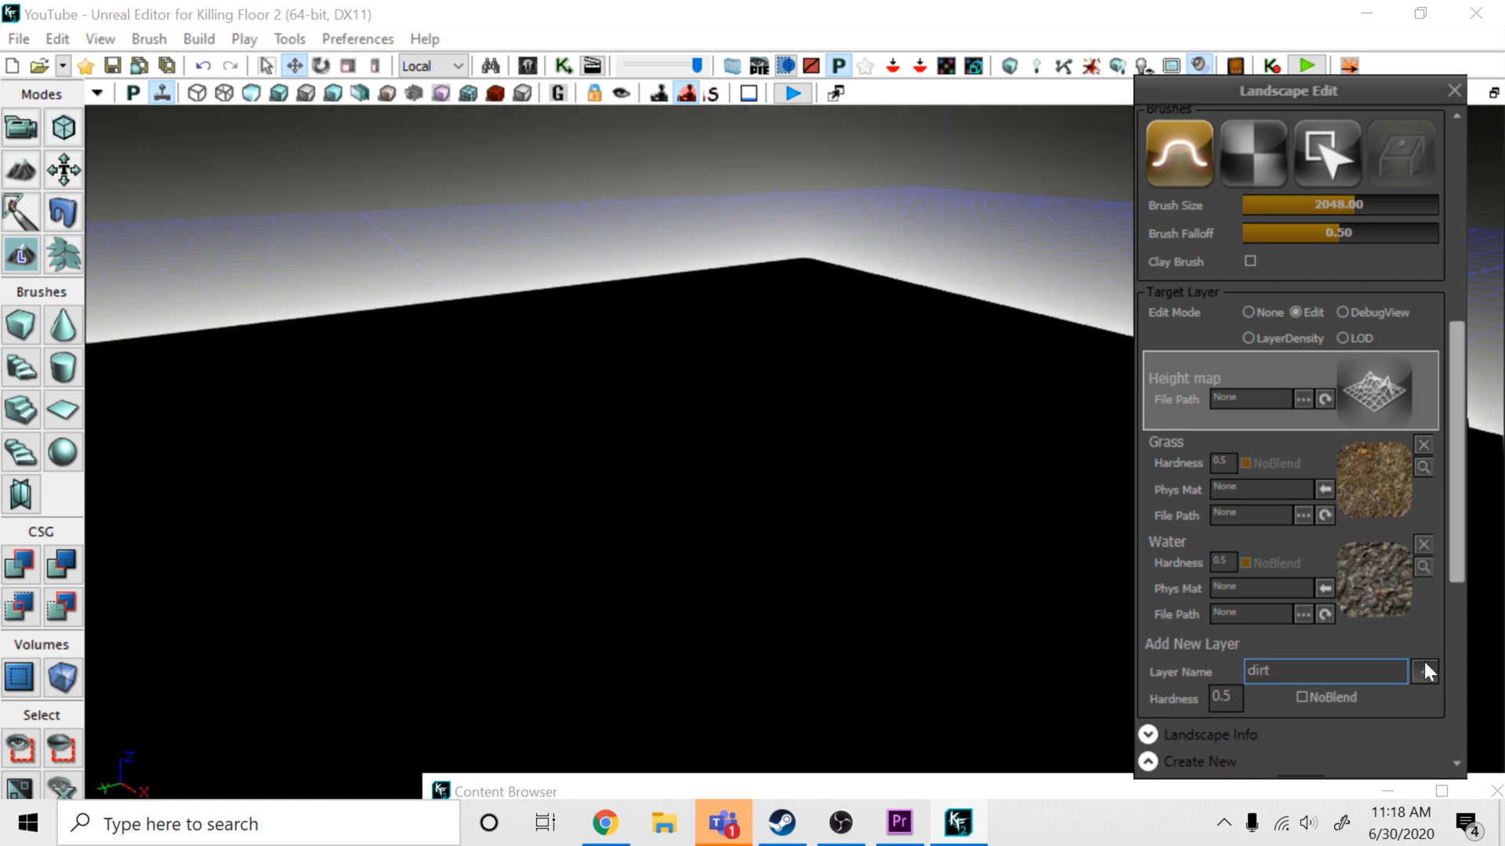
pyautogui.click(1424, 668)
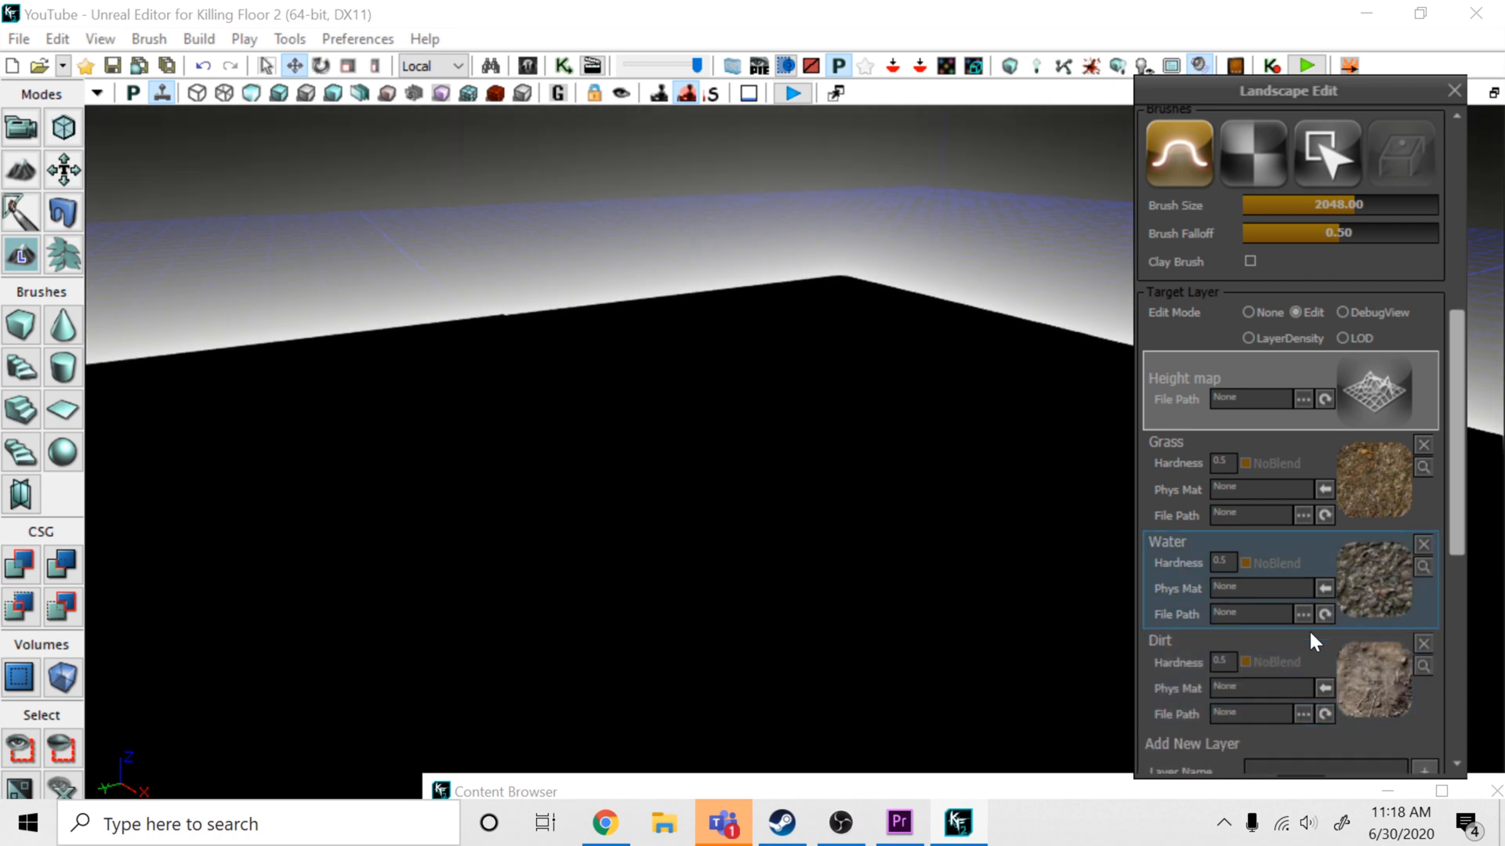
pyautogui.scroll(-3, 1293, 713)
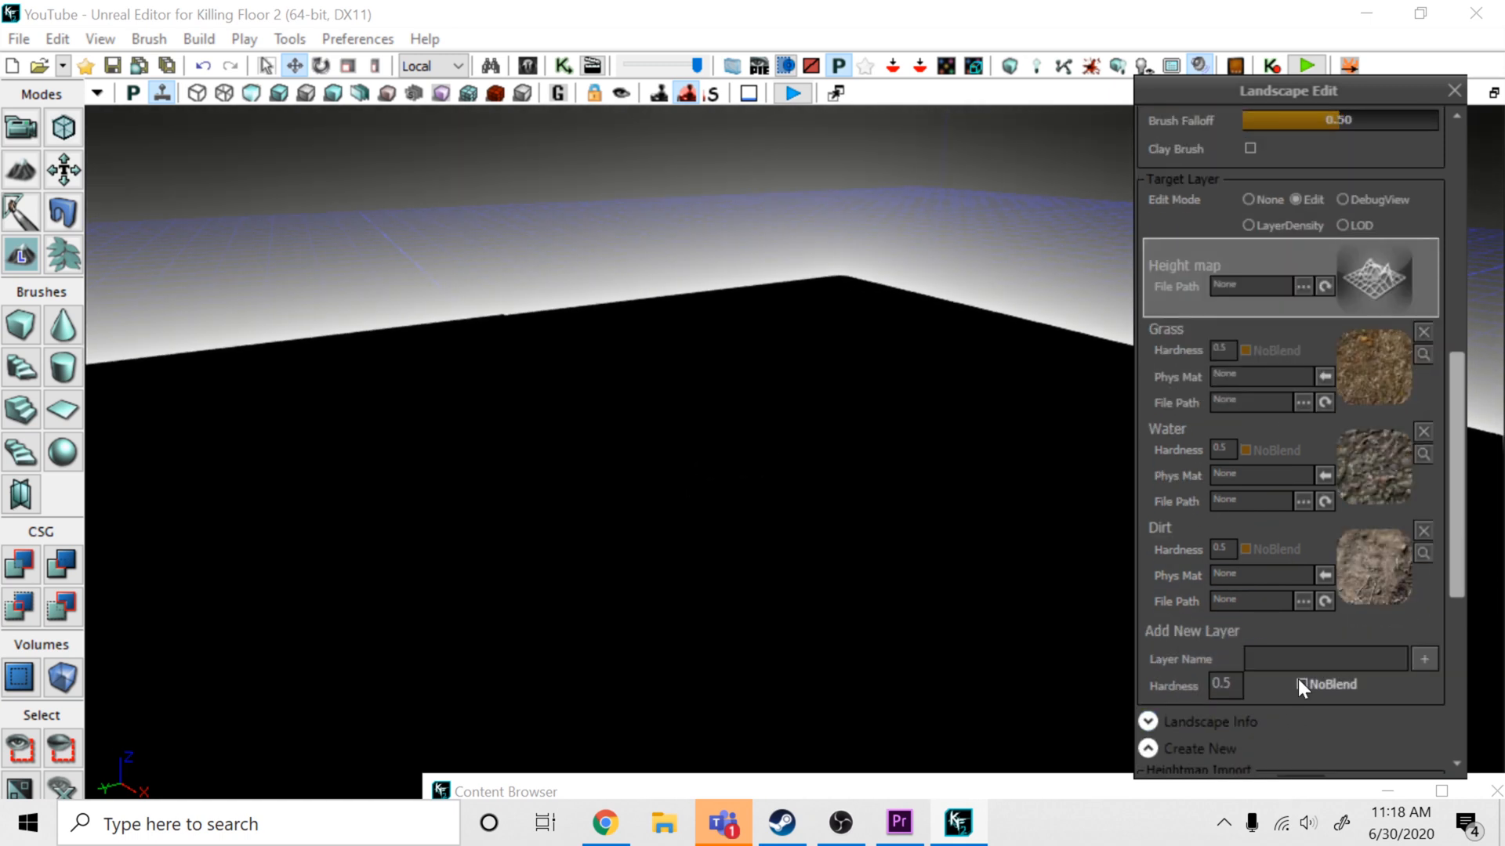
pyautogui.click(1300, 665)
pyautogui.write('le')
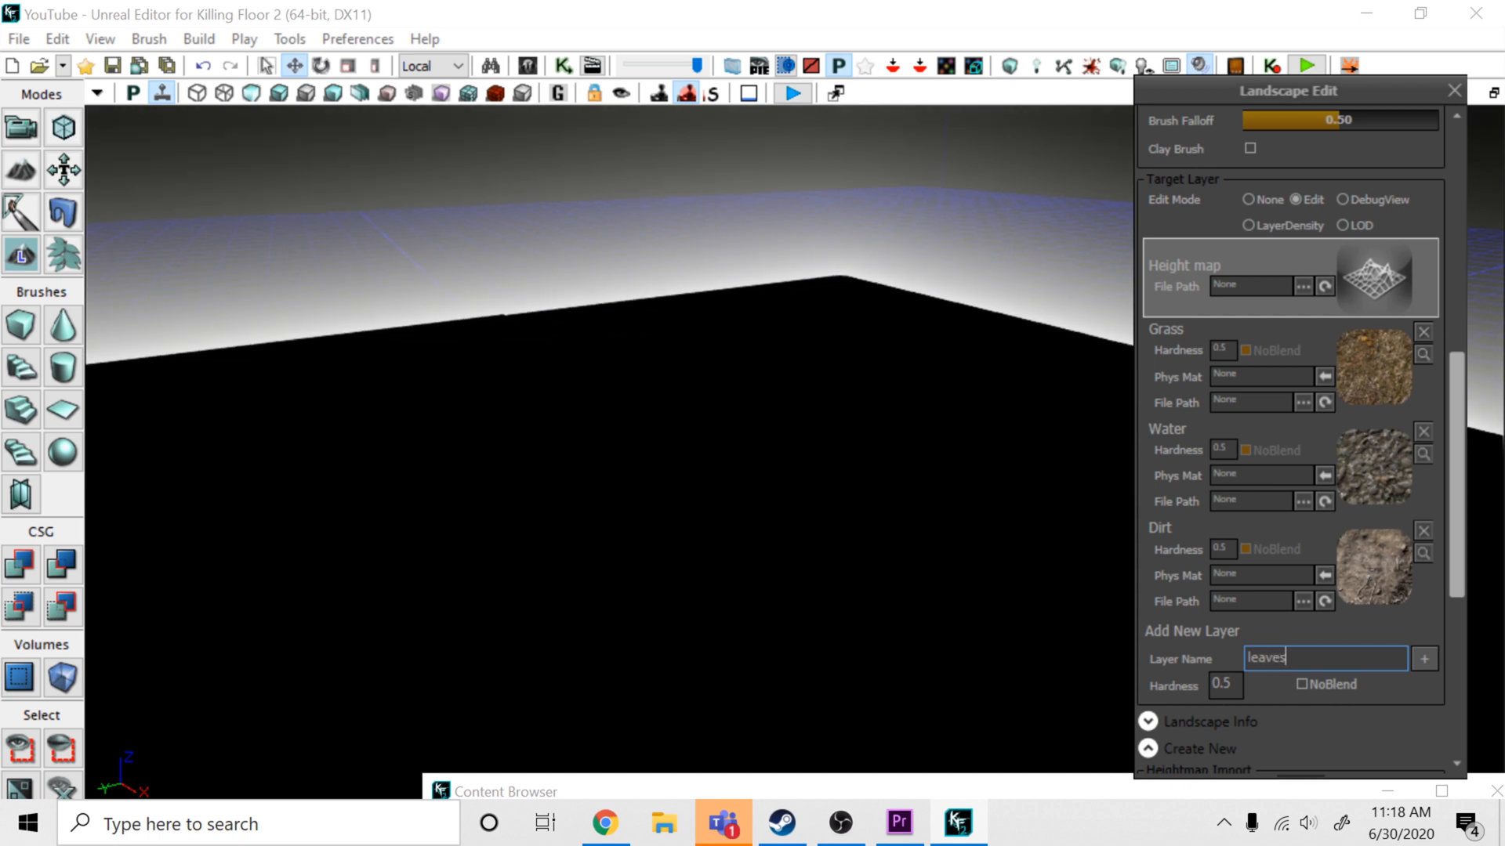
pyautogui.write('aves')
pyautogui.click(1415, 659)
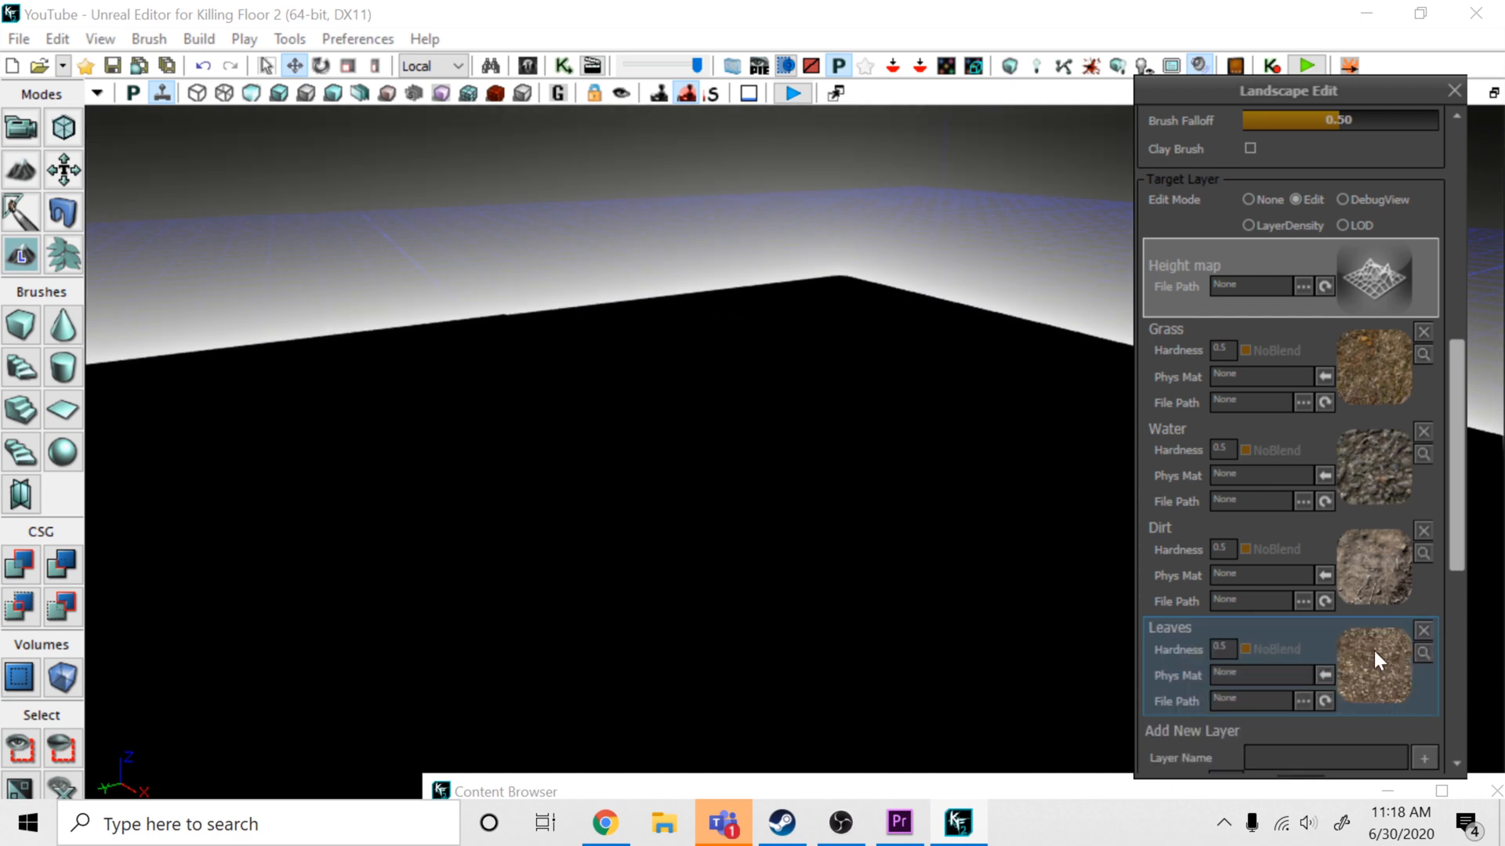
pyautogui.click(1262, 675)
pyautogui.click(1250, 601)
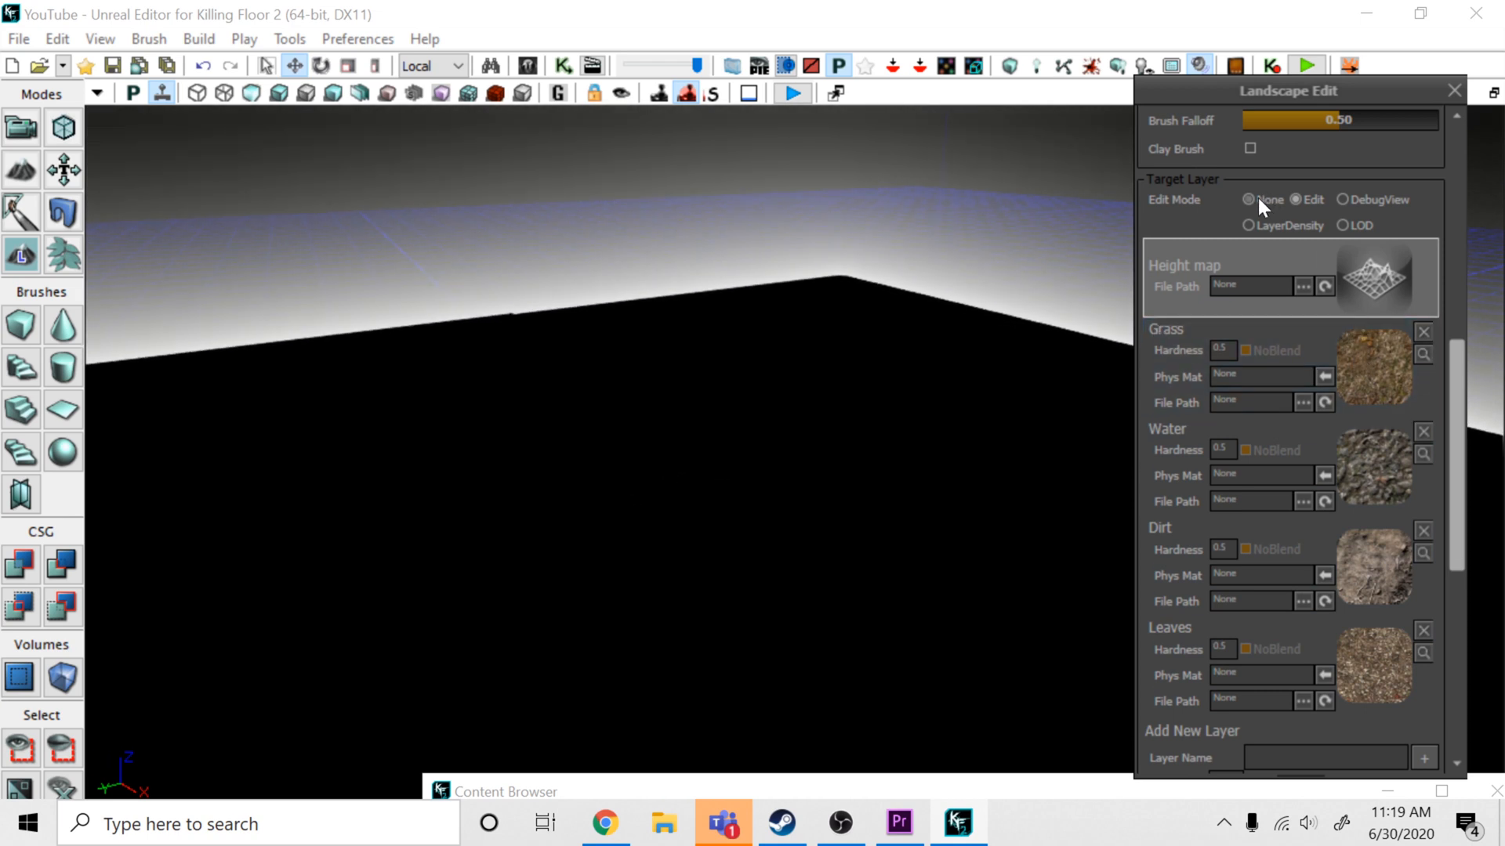
# Return the edit mode to None, select Grass as the target layer and paint it over the entire landscape
pyautogui.click(1258, 198)
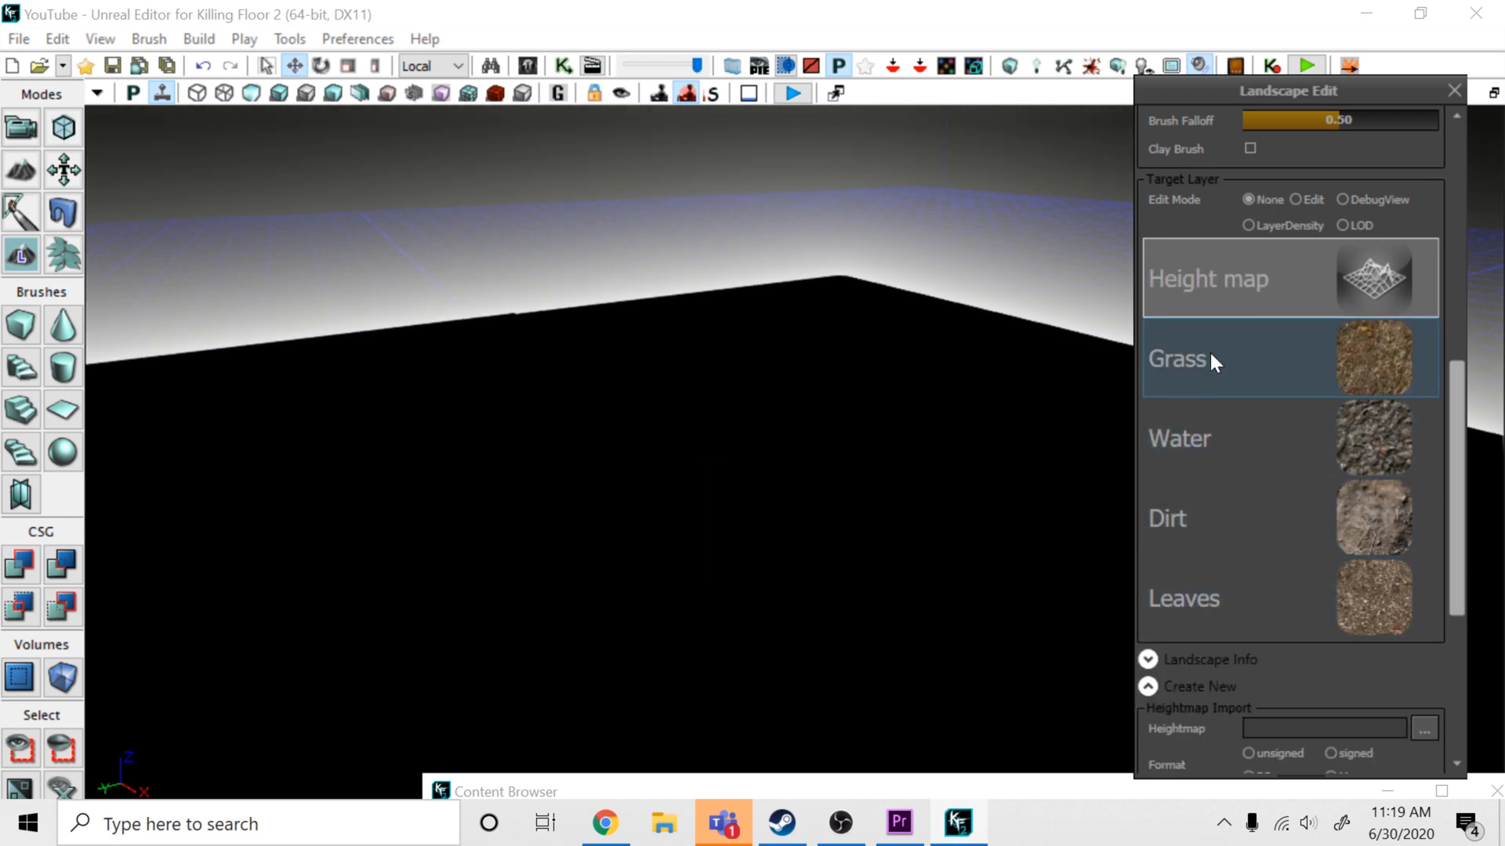
pyautogui.click(1285, 362)
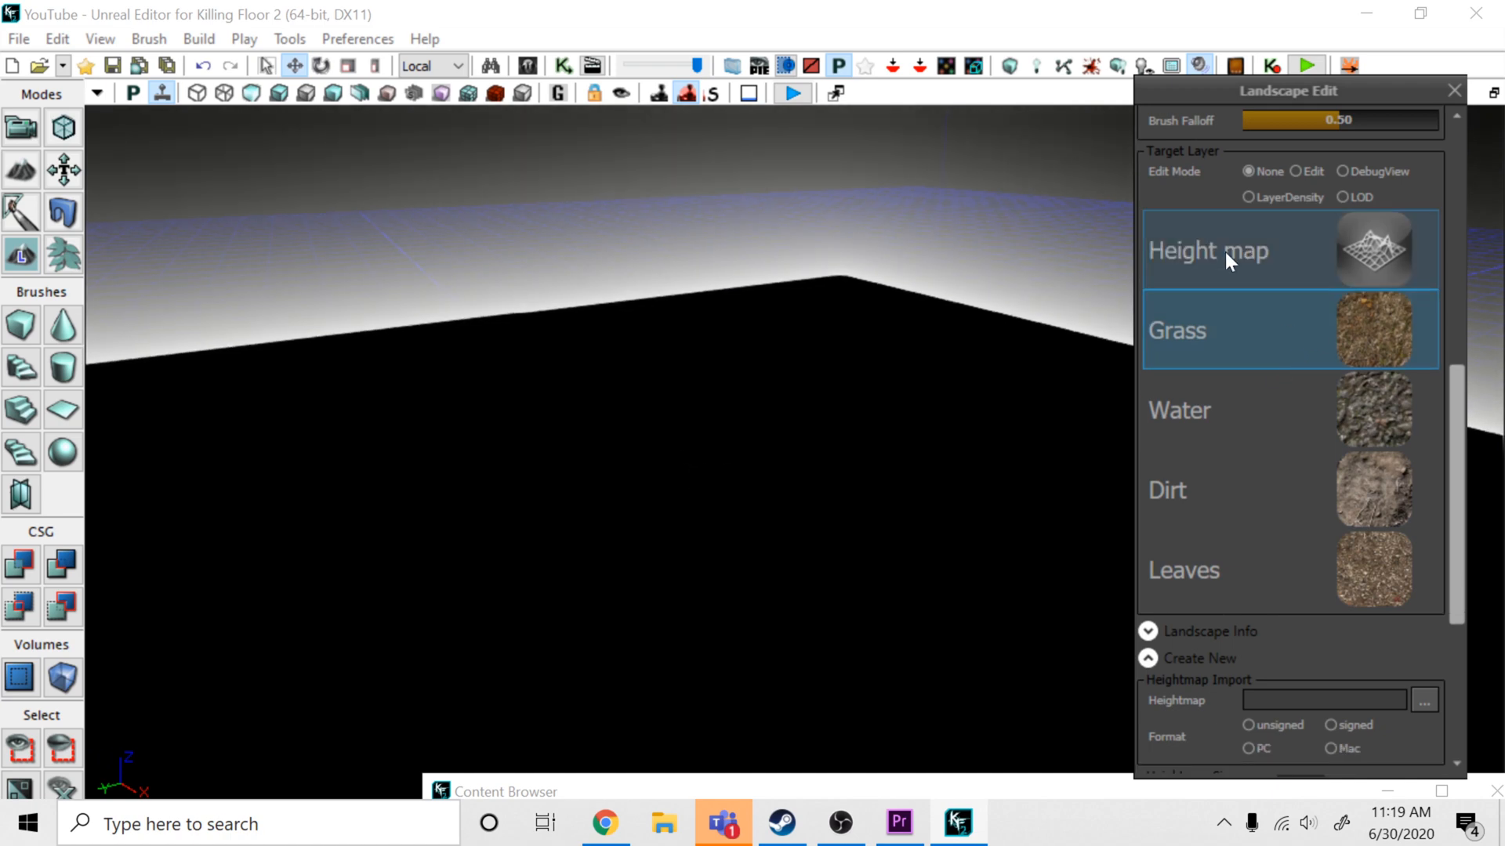
pyautogui.scroll(3, 1207, 227)
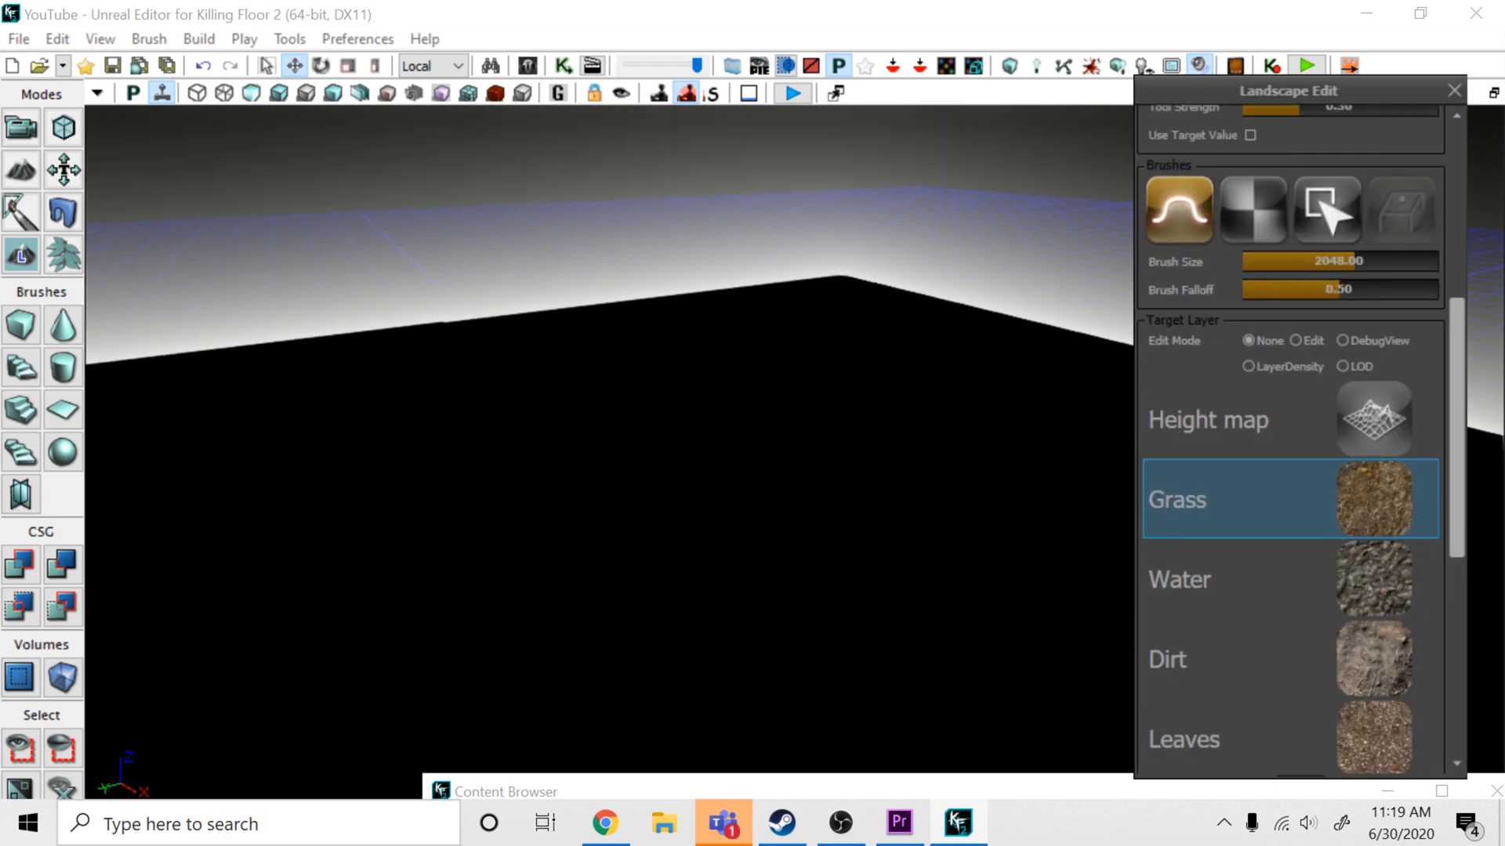
pyautogui.moveTo(678, 458)
pyautogui.keyDown('ctrl'); pyautogui.mouseDown()
pyautogui.moveTo(729, 536)
pyautogui.moveTo(705, 419)
pyautogui.mouseUp(); pyautogui.keyUp('ctrl')
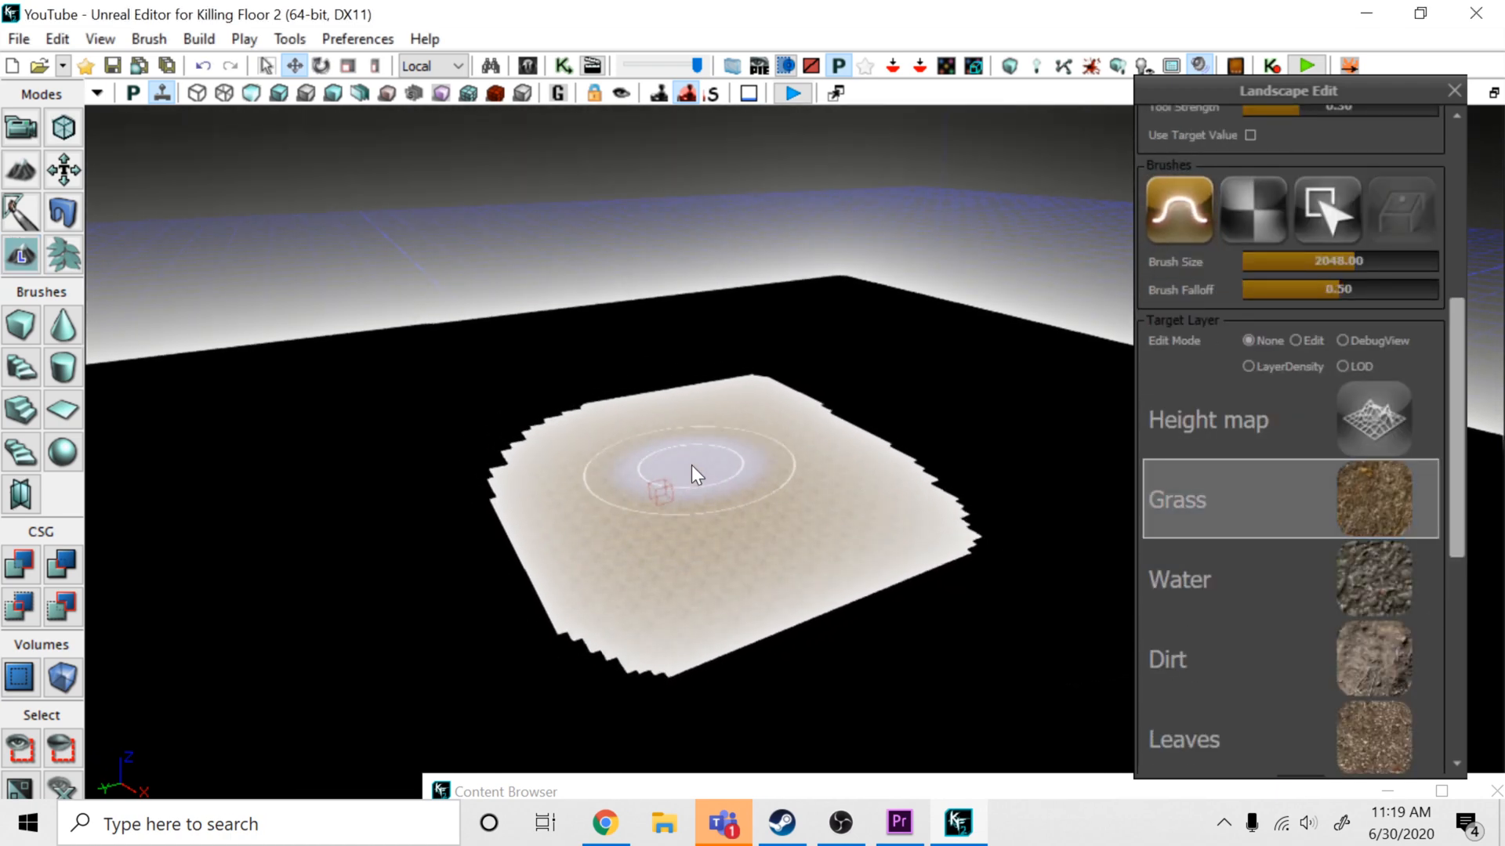
pyautogui.moveTo(661, 491)
pyautogui.keyDown('ctrl'); pyautogui.mouseDown()
pyautogui.moveTo(699, 539)
pyautogui.moveTo(688, 514)
pyautogui.moveTo(674, 543)
pyautogui.moveTo(818, 392)
pyautogui.moveTo(799, 437)
pyautogui.moveTo(789, 295)
pyautogui.moveTo(825, 275)
pyautogui.moveTo(898, 288)
pyautogui.moveTo(839, 322)
pyautogui.moveTo(924, 330)
pyautogui.moveTo(497, 444)
pyautogui.moveTo(196, 393)
pyautogui.moveTo(484, 407)
pyautogui.moveTo(911, 549)
pyautogui.mouseUp(); pyautogui.keyUp('ctrl')
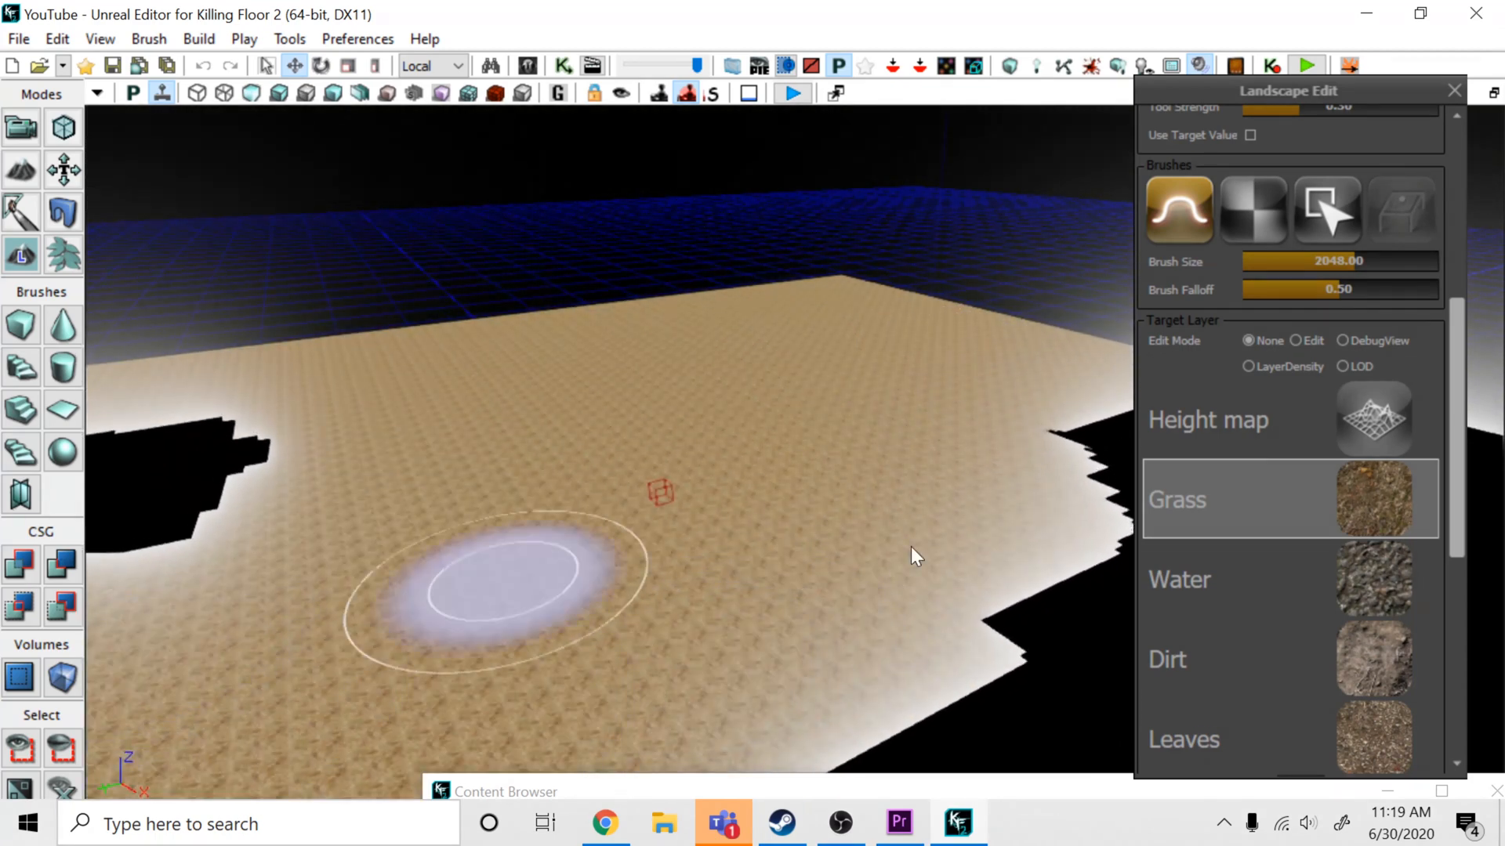
pyautogui.moveTo(911, 548)
pyautogui.mouseDown(button='right')
pyautogui.moveTo(864, 597)
pyautogui.moveTo(662, 640)
pyautogui.moveTo(776, 597)
pyautogui.moveTo(754, 592)
pyautogui.mouseUp(button='right')
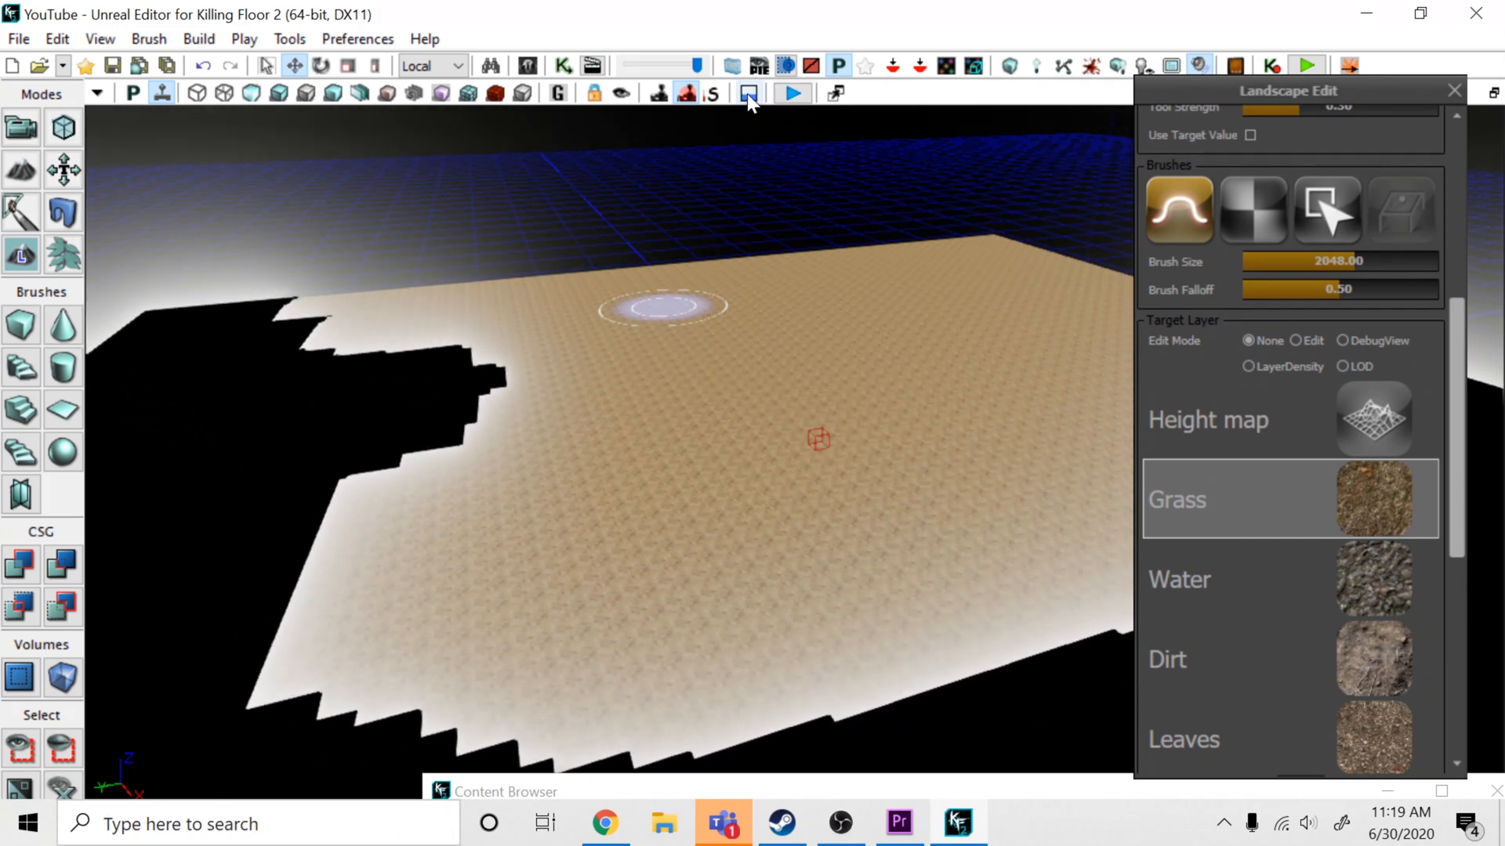
pyautogui.moveTo(756, 301)
pyautogui.mouseDown(button='right')
pyautogui.moveTo(733, 288)
pyautogui.moveTo(909, 313)
pyautogui.moveTo(753, 251)
pyautogui.mouseUp(button='right')
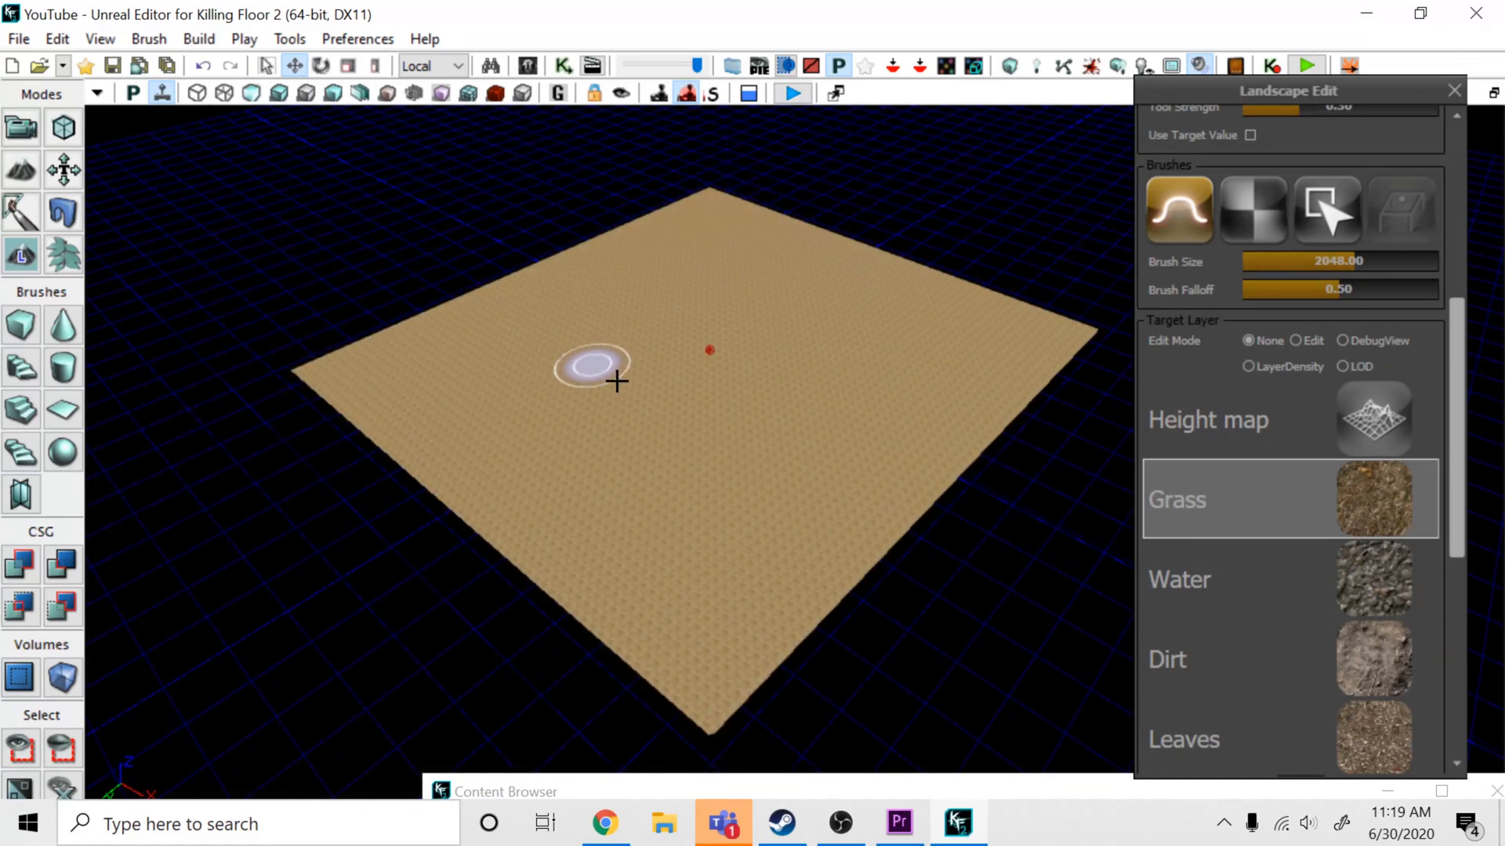
# Make Water the target layer and paint a patch of it near the middle of the landscape
pyautogui.press('w')
pyautogui.moveTo(617, 381)
pyautogui.mouseDown(button='right')
pyautogui.moveTo(658, 400)
pyautogui.moveTo(739, 386)
pyautogui.moveTo(940, 285)
pyautogui.moveTo(625, 403)
pyautogui.moveTo(658, 484)
pyautogui.mouseUp(button='right')
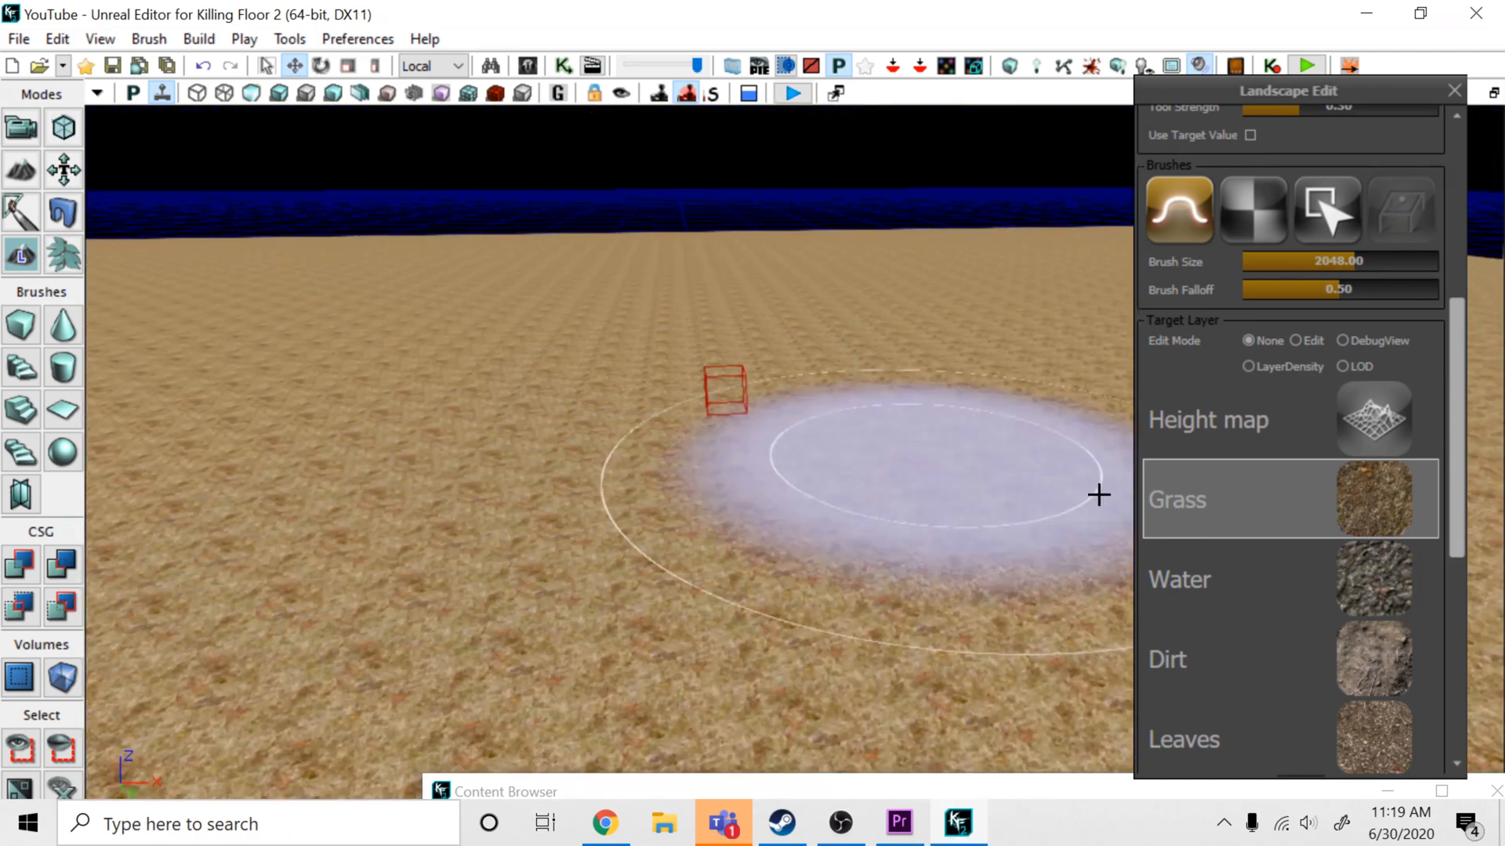
pyautogui.click(1300, 571)
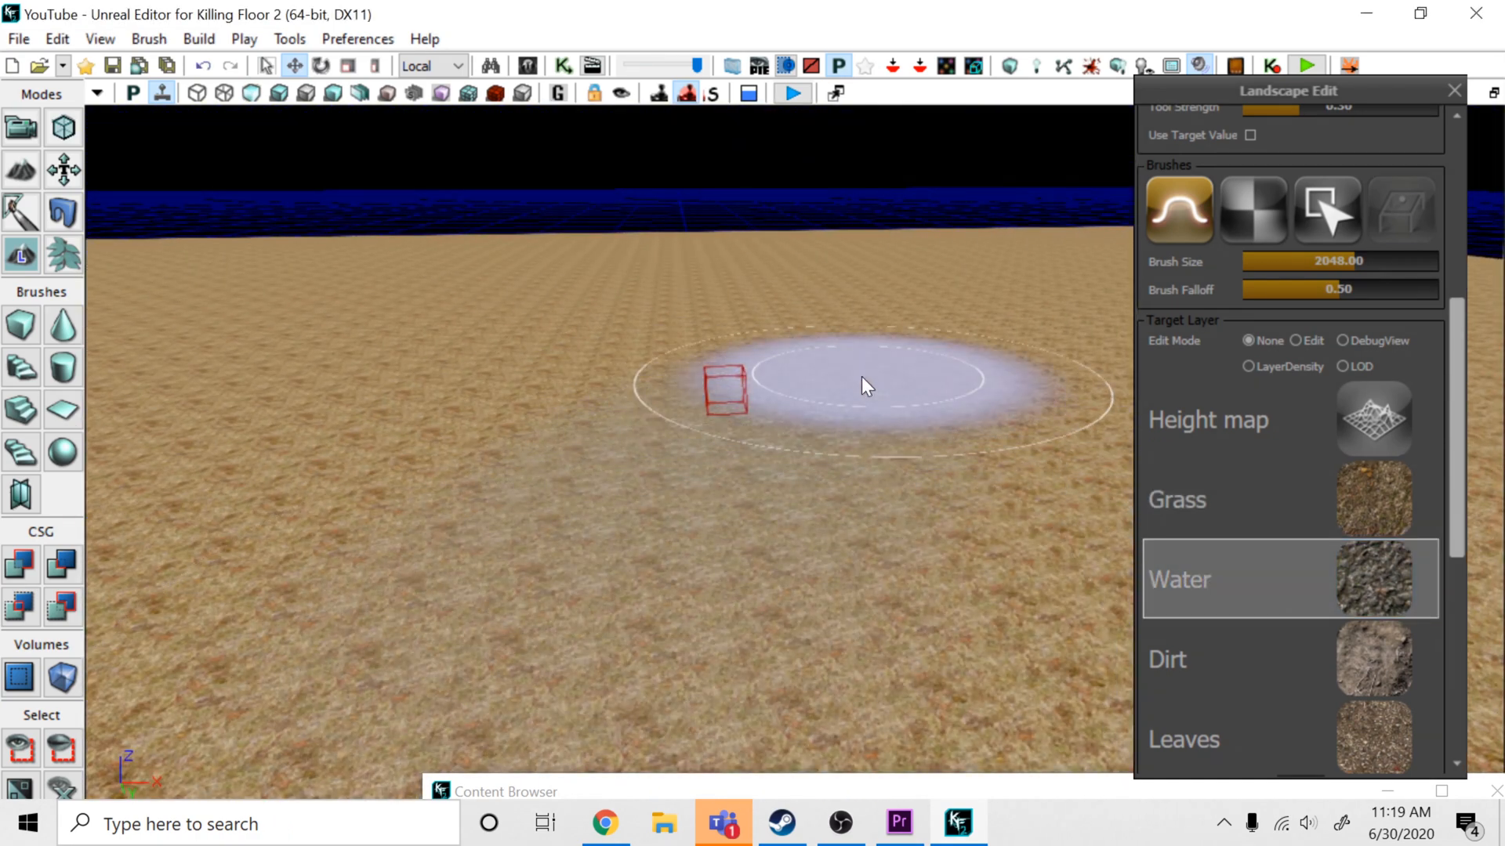
pyautogui.moveTo(867, 387)
pyautogui.mouseDown(button='right')
pyautogui.moveTo(715, 537)
pyautogui.moveTo(621, 444)
pyautogui.mouseUp(button='right')
pyautogui.keyDown('ctrl'); pyautogui.moveTo(621, 443); pyautogui.dragTo(796, 282); pyautogui.keyUp('ctrl')
pyautogui.moveTo(796, 283); pyautogui.dragTo(823, 339, button='right')
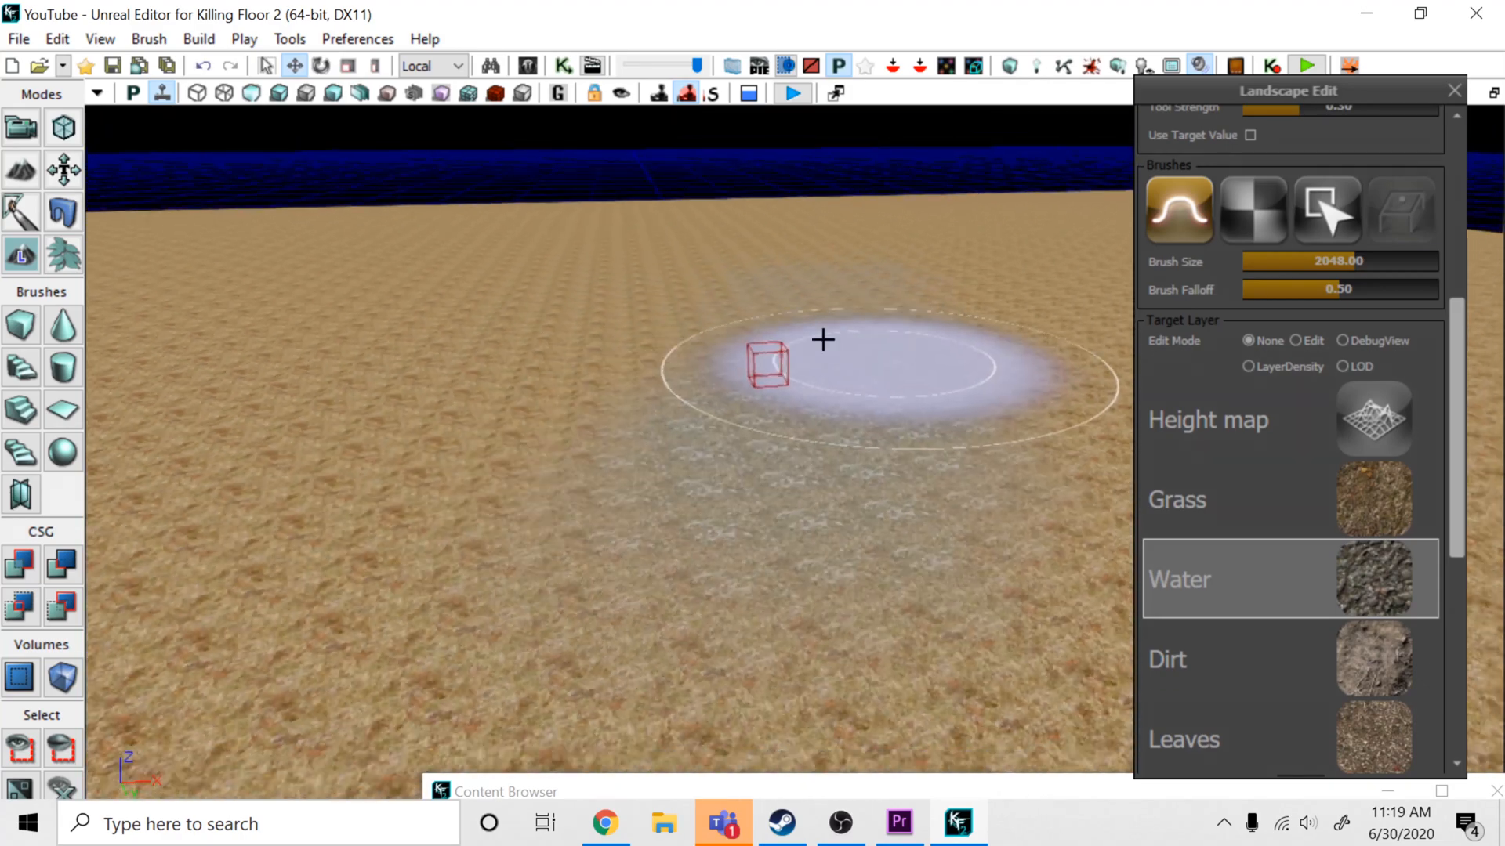
# Make Dirt the target layer and paint it over the area beside the water patch
pyautogui.click(1370, 668)
pyautogui.moveTo(528, 447)
pyautogui.mouseDown(button='right')
pyautogui.moveTo(672, 427)
pyautogui.moveTo(653, 390)
pyautogui.moveTo(682, 477)
pyautogui.mouseUp(button='right')
pyautogui.moveTo(682, 477)
pyautogui.keyDown('ctrl'); pyautogui.mouseDown()
pyautogui.moveTo(246, 494)
pyautogui.moveTo(615, 459)
pyautogui.mouseUp(); pyautogui.keyUp('ctrl')
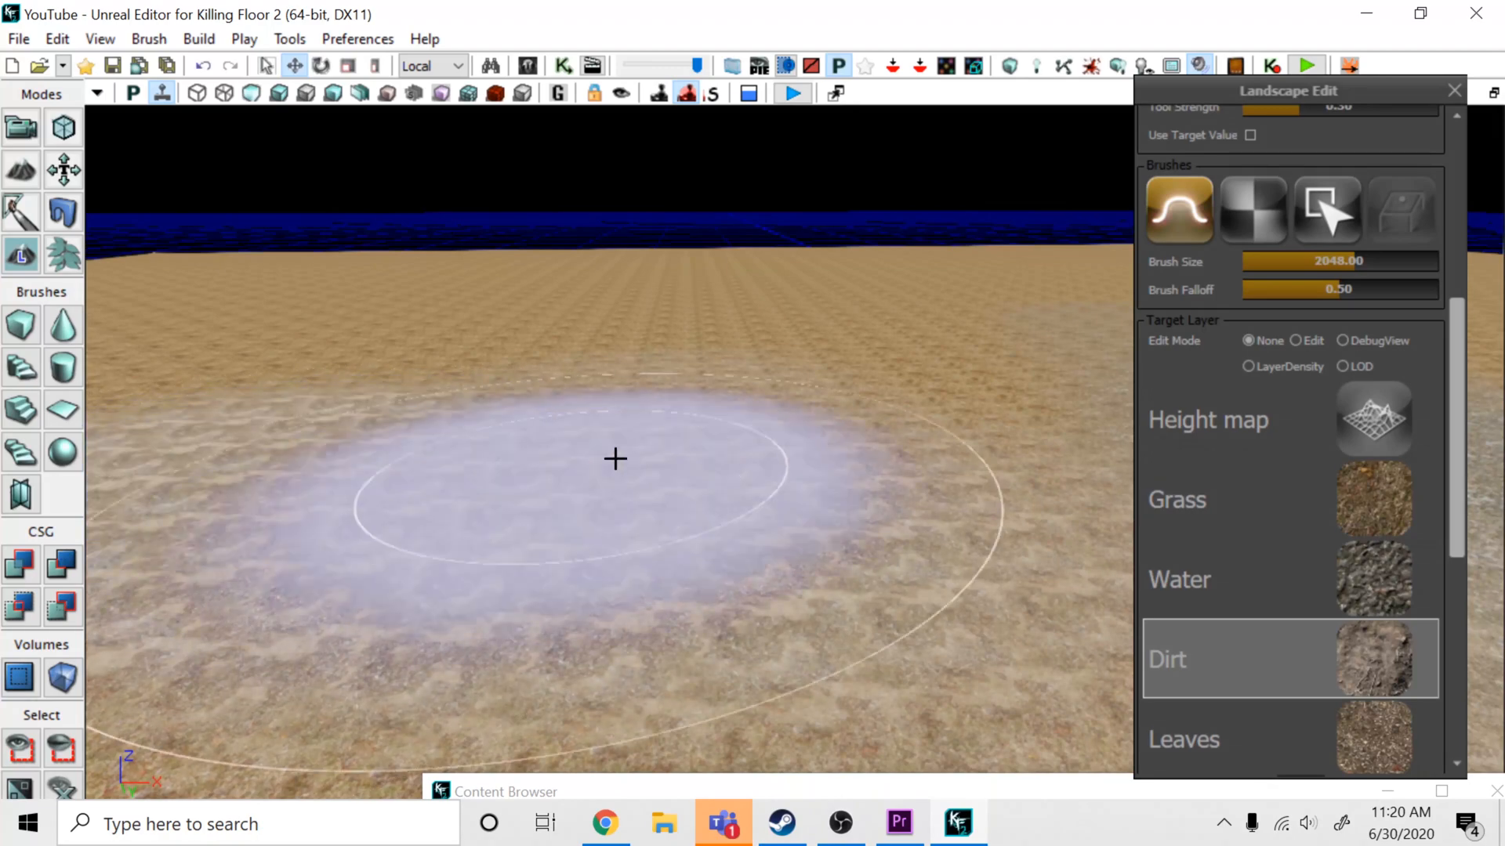
pyautogui.moveTo(741, 396)
pyautogui.mouseDown(button='right')
pyautogui.moveTo(759, 410)
pyautogui.moveTo(839, 396)
pyautogui.moveTo(826, 352)
pyautogui.moveTo(684, 458)
pyautogui.mouseUp(button='right')
pyautogui.moveTo(863, 373)
pyautogui.mouseDown(button='right')
pyautogui.moveTo(745, 399)
pyautogui.moveTo(507, 412)
pyautogui.moveTo(962, 388)
pyautogui.moveTo(835, 420)
pyautogui.moveTo(957, 387)
pyautogui.mouseUp(button='right')
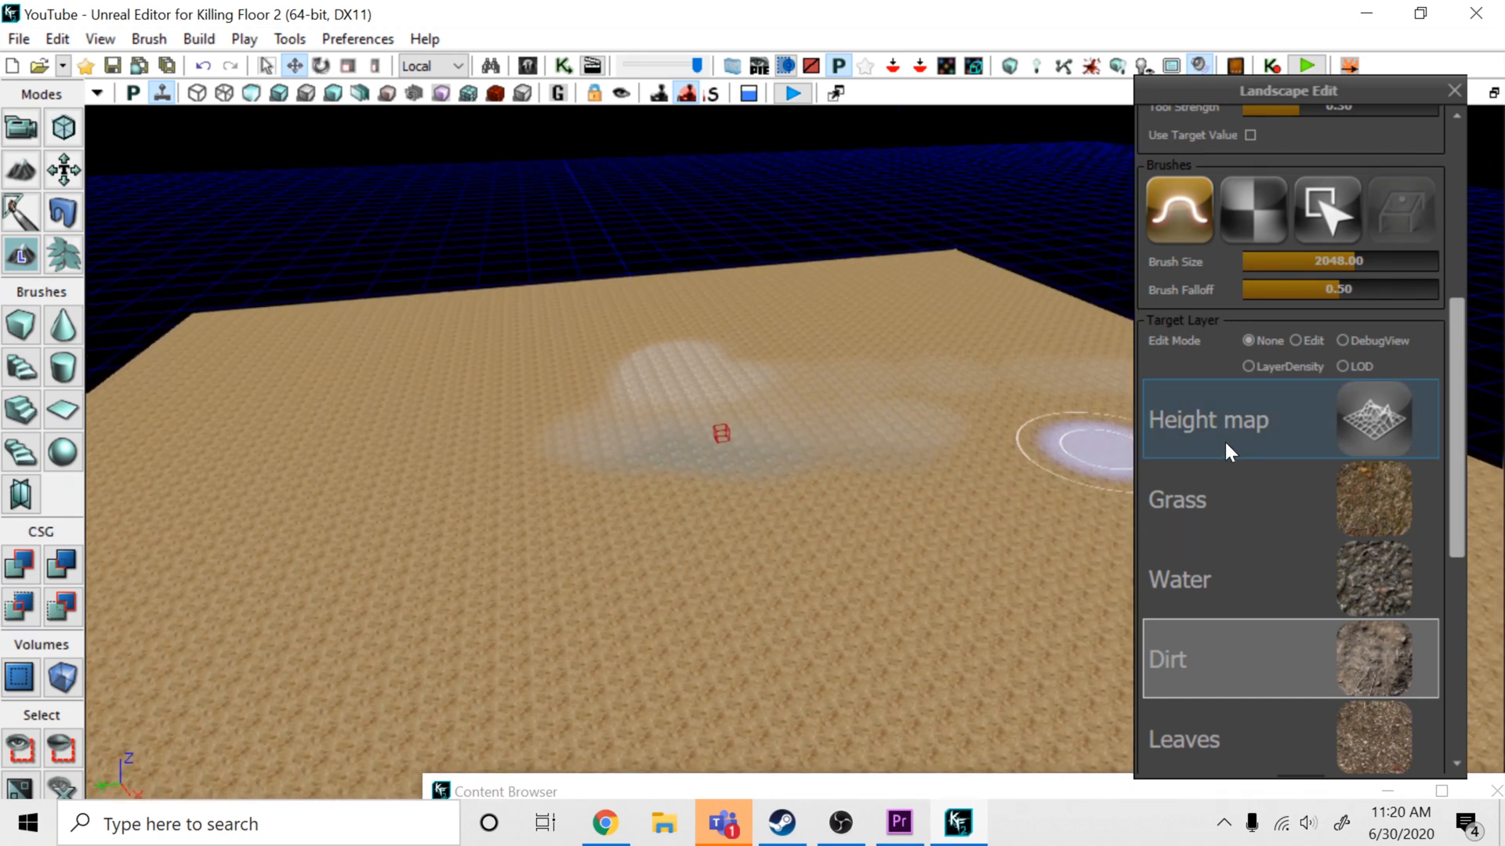
# Review the settings of the Erosion, Smooth, Flatten and Hydraulic Erosion paint tools
pyautogui.moveTo(1459, 301); pyautogui.dragTo(1465, 128)
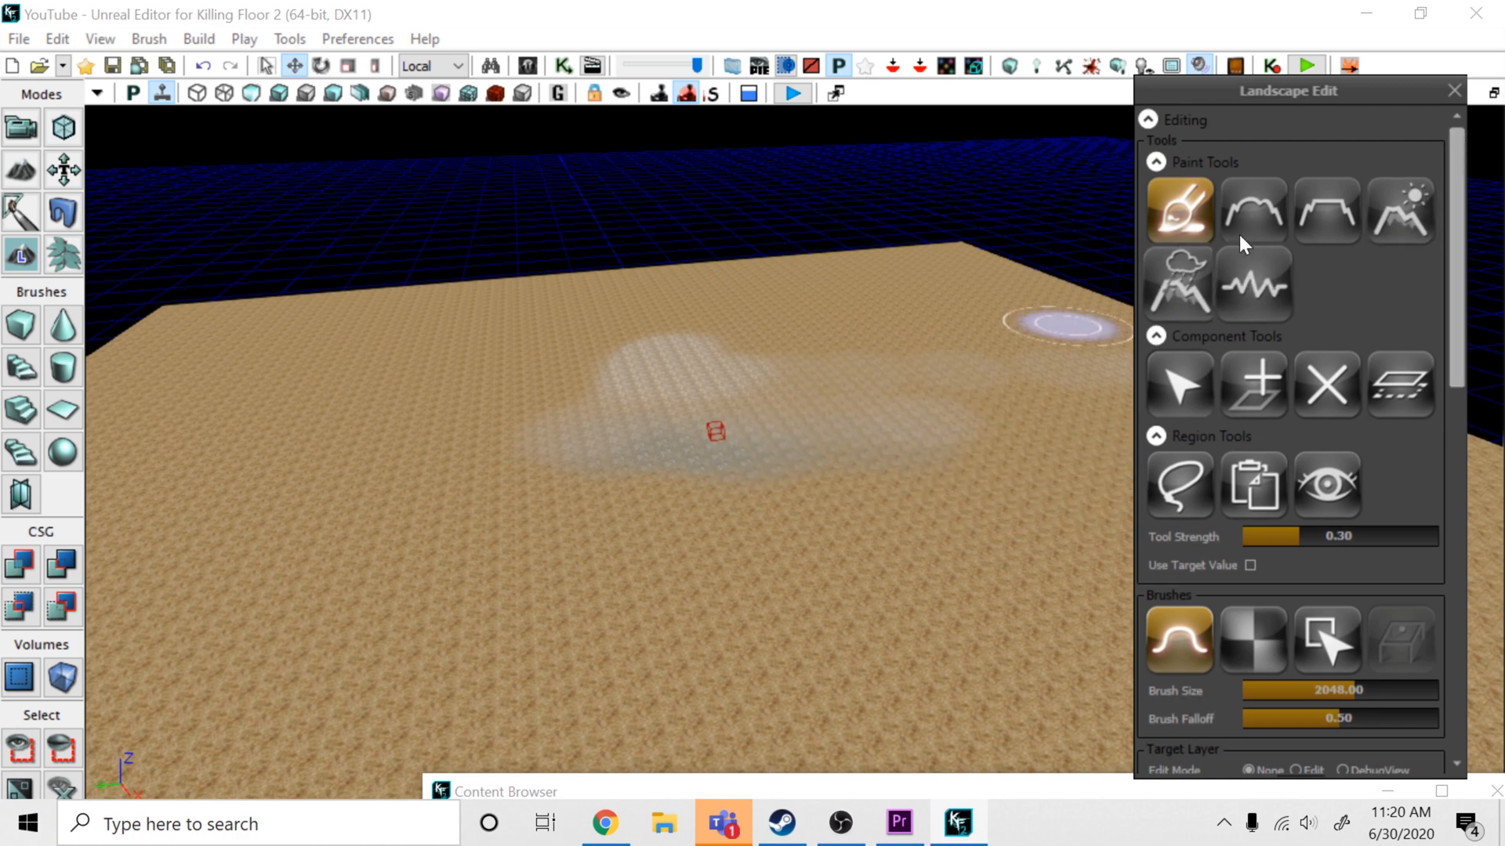
pyautogui.click(1404, 210)
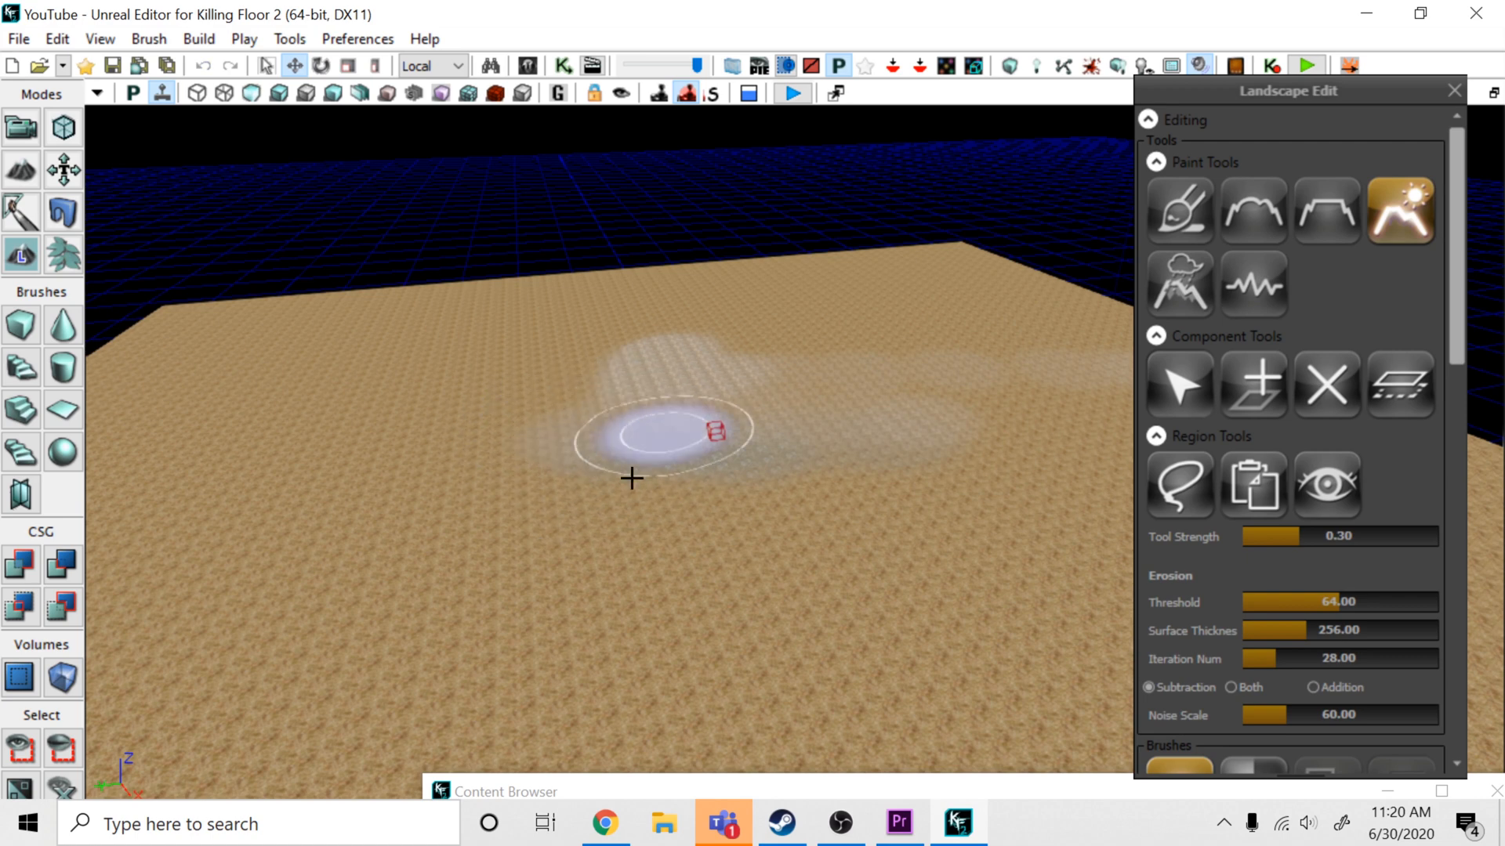
pyautogui.click(1278, 221)
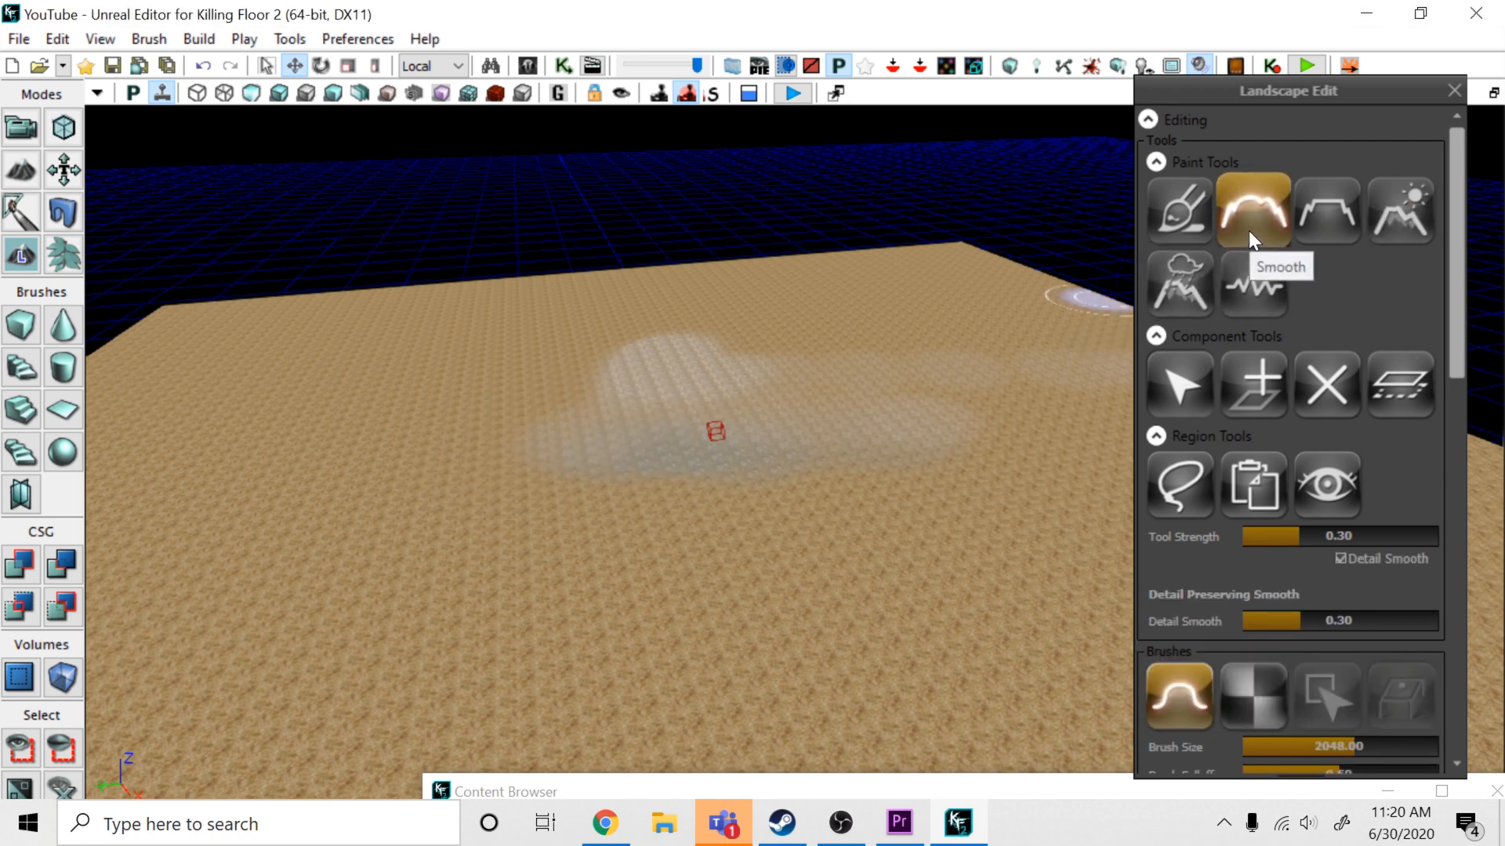
pyautogui.click(1336, 227)
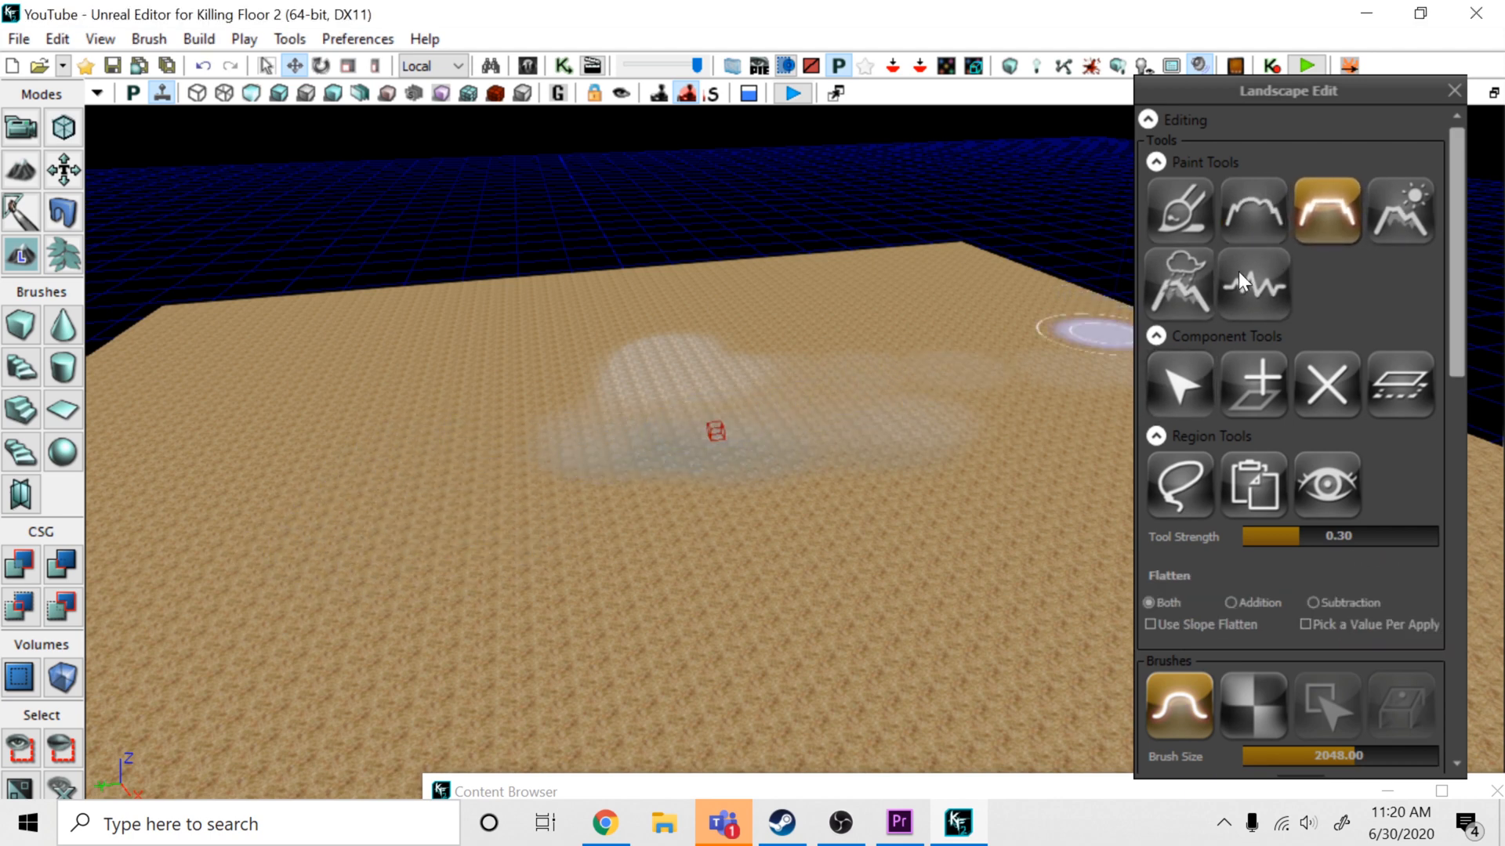
pyautogui.click(1168, 298)
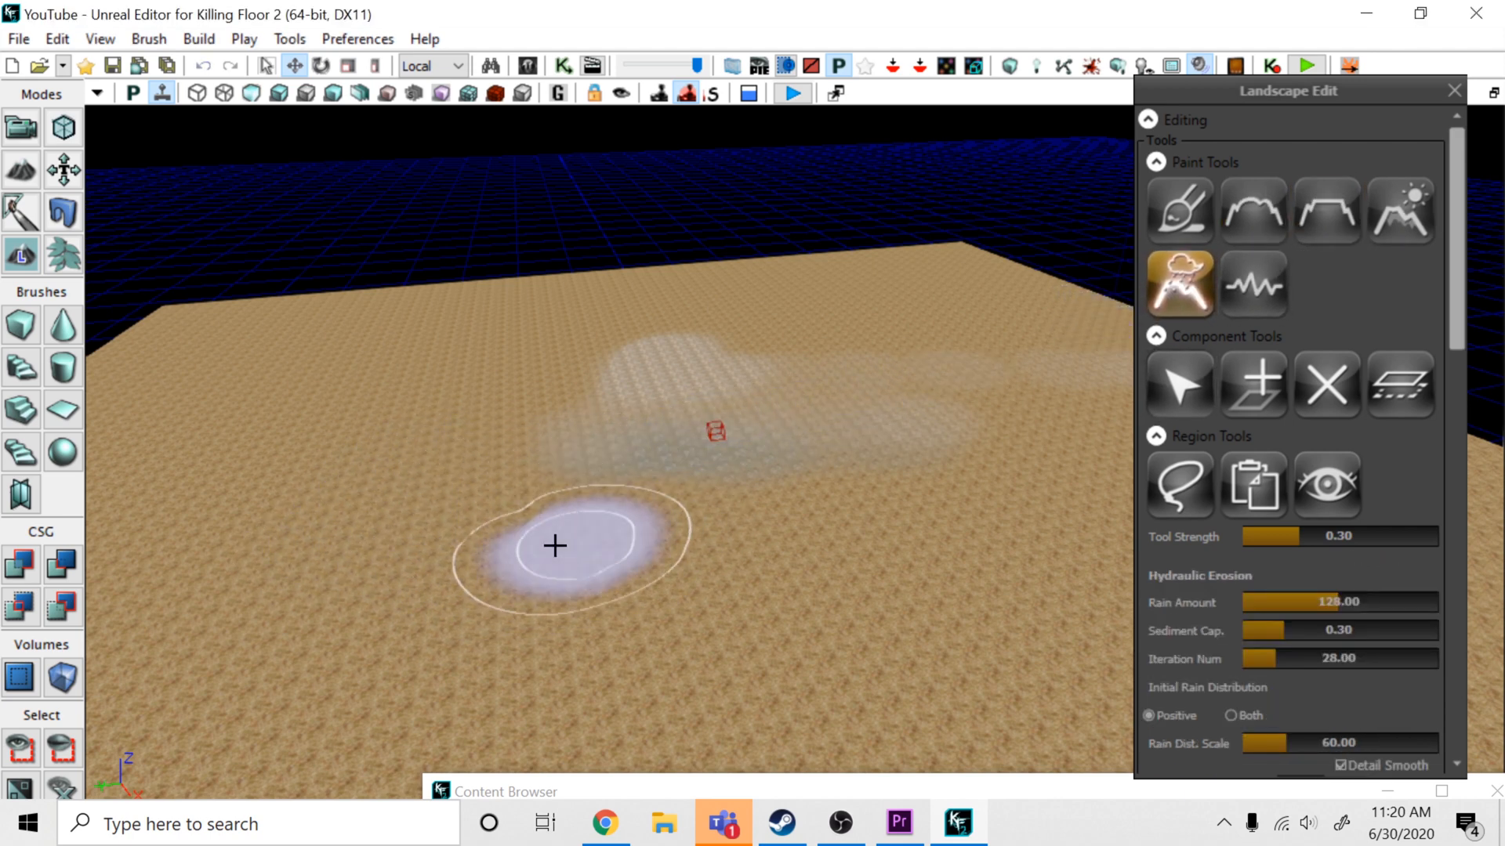
# Set the Erosion tool's strength to 0.71 and apply it around the painted patches on the landscape
pyautogui.click(1425, 200)
pyautogui.moveTo(1317, 540); pyautogui.dragTo(1380, 539)
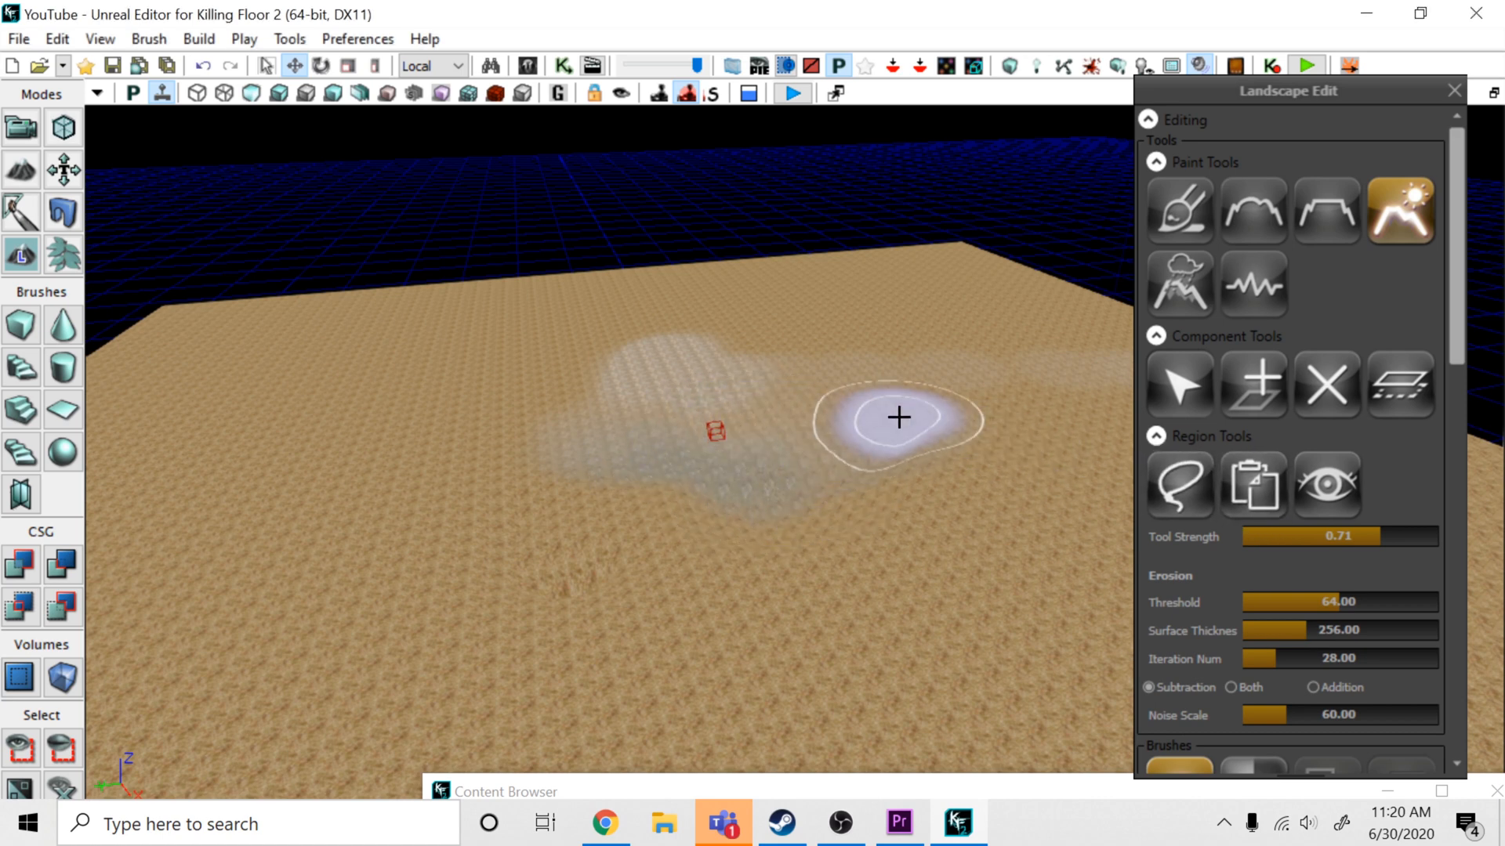
pyautogui.click(1280, 226)
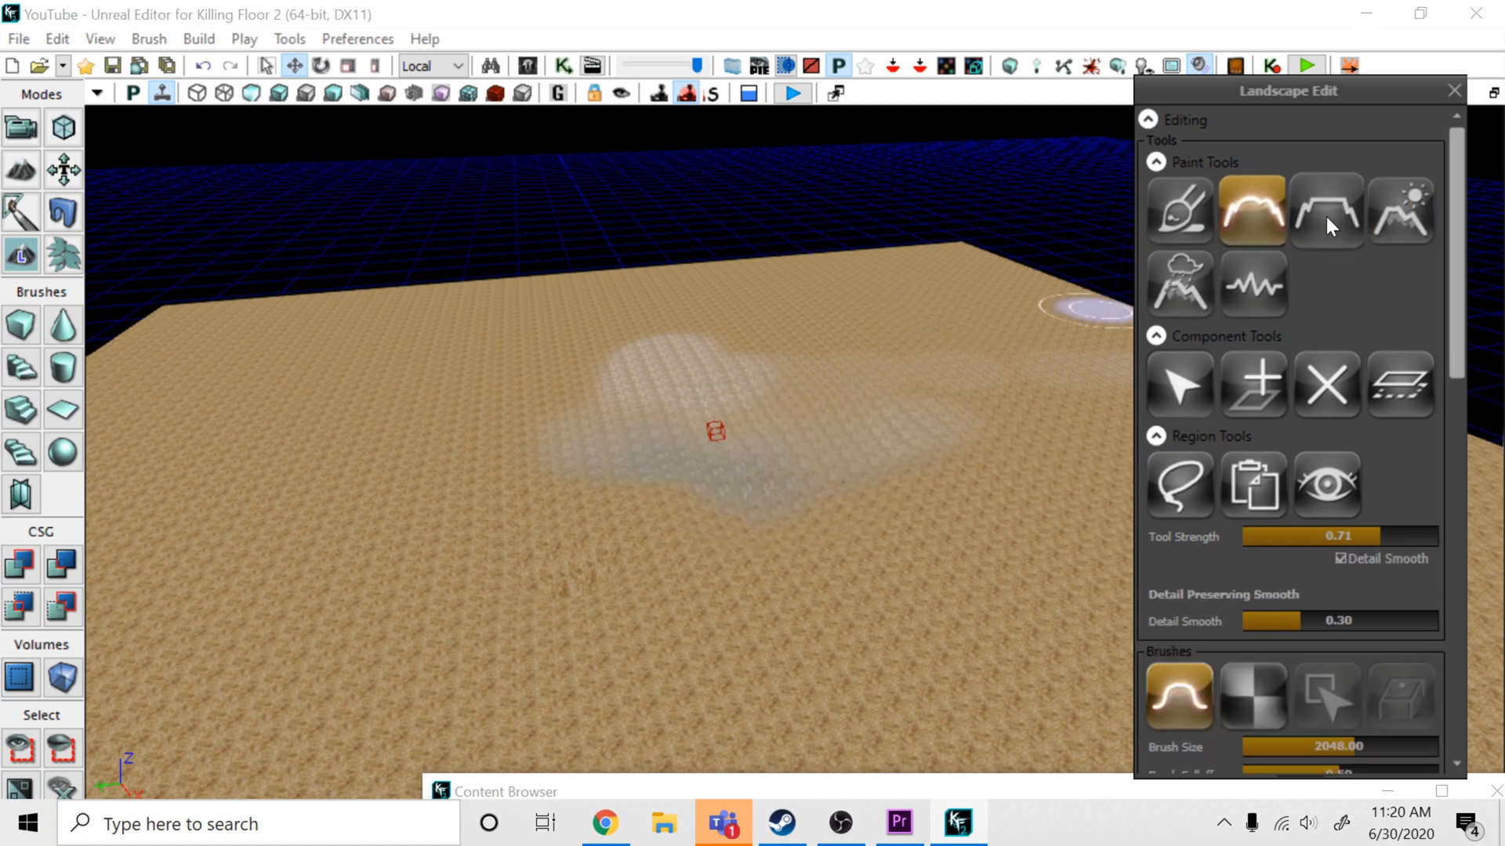
# Use the Noise tool to paint large Dirt patches on the landscape around the existing painted area
pyautogui.click(1254, 286)
pyautogui.moveTo(695, 510)
pyautogui.keyDown('ctrl'); pyautogui.mouseDown()
pyautogui.moveTo(708, 668)
pyautogui.moveTo(394, 501)
pyautogui.moveTo(478, 356)
pyautogui.mouseUp(); pyautogui.keyUp('ctrl')
pyautogui.moveTo(597, 466)
pyautogui.mouseDown(button='right')
pyautogui.moveTo(611, 477)
pyautogui.moveTo(430, 604)
pyautogui.moveTo(541, 485)
pyautogui.mouseUp(button='right')
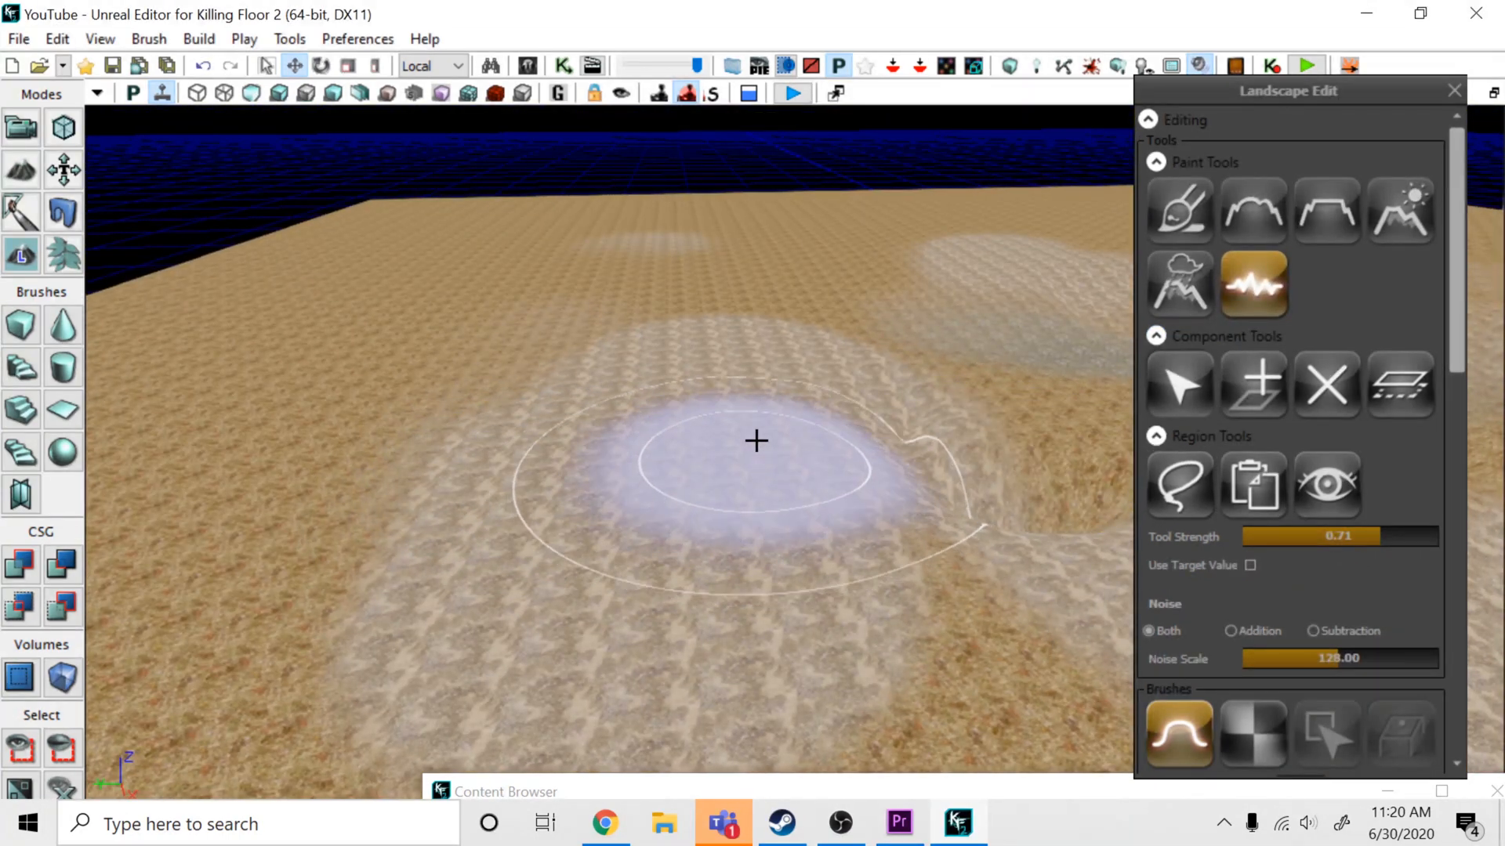
pyautogui.moveTo(760, 436)
pyautogui.mouseDown(button='right')
pyautogui.moveTo(878, 396)
pyautogui.moveTo(874, 451)
pyautogui.moveTo(924, 431)
pyautogui.moveTo(757, 440)
pyautogui.mouseUp(button='right')
pyautogui.press('s')
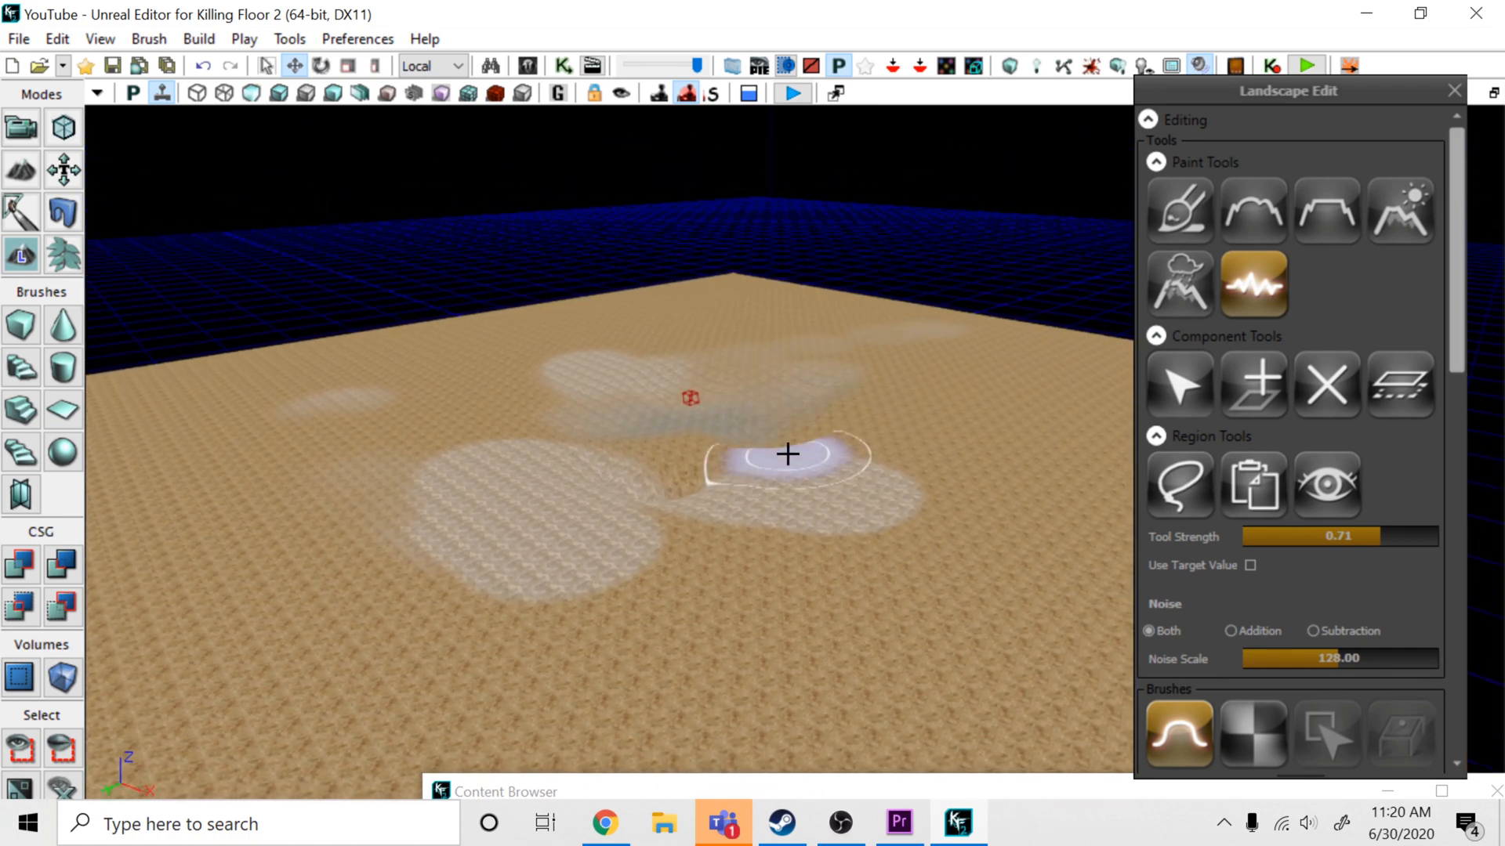
pyautogui.moveTo(840, 384)
pyautogui.mouseDown(button='right')
pyautogui.moveTo(880, 383)
pyautogui.moveTo(846, 356)
pyautogui.moveTo(820, 453)
pyautogui.moveTo(844, 374)
pyautogui.mouseUp(button='right')
pyautogui.press('w')
pyautogui.press('s')
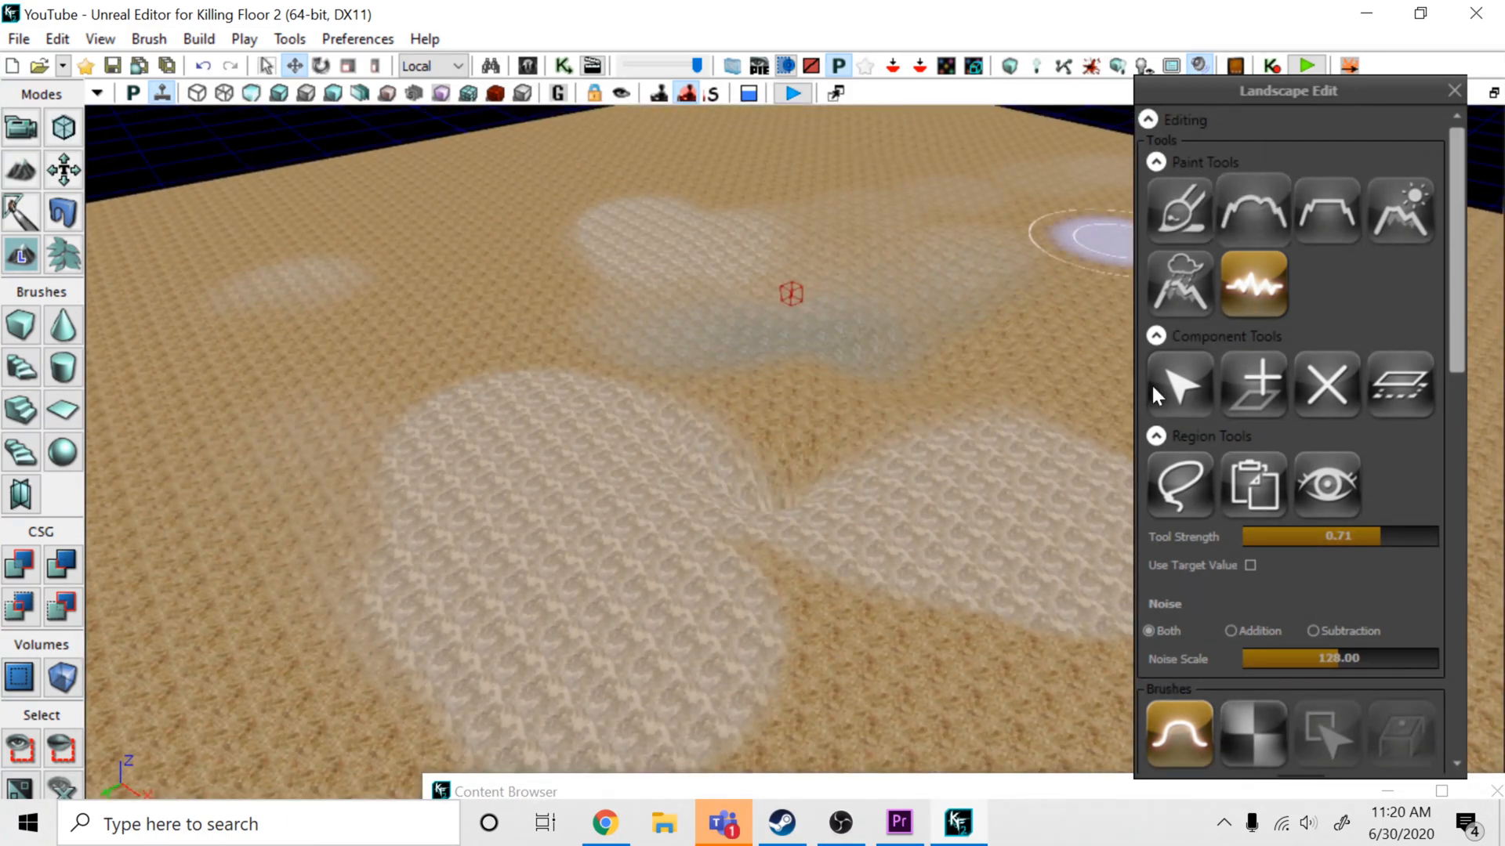